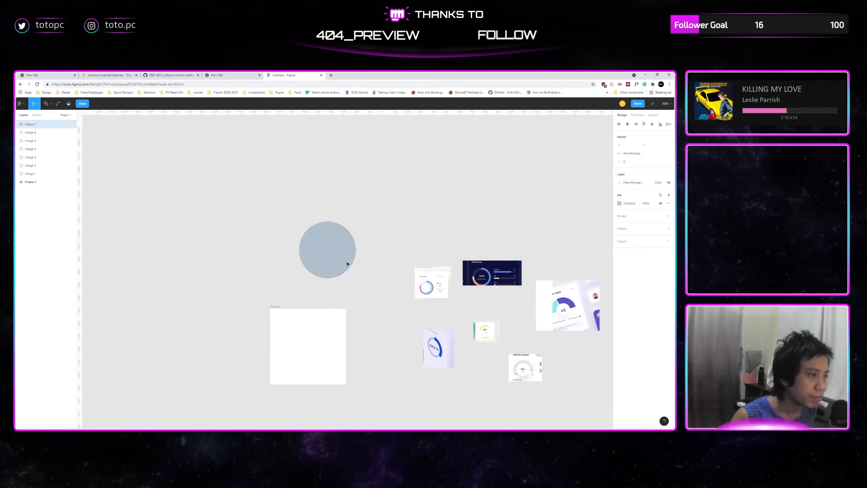
Try deleting the grey circle's right anchor point in vector editing, and undo the deletion.
drag(386, 248, 332, 254)
key(Delete)
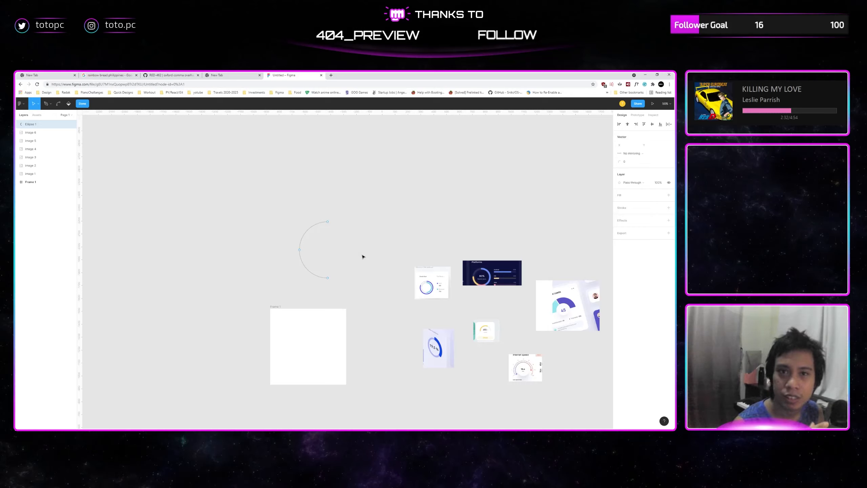
key(ctrl+z)
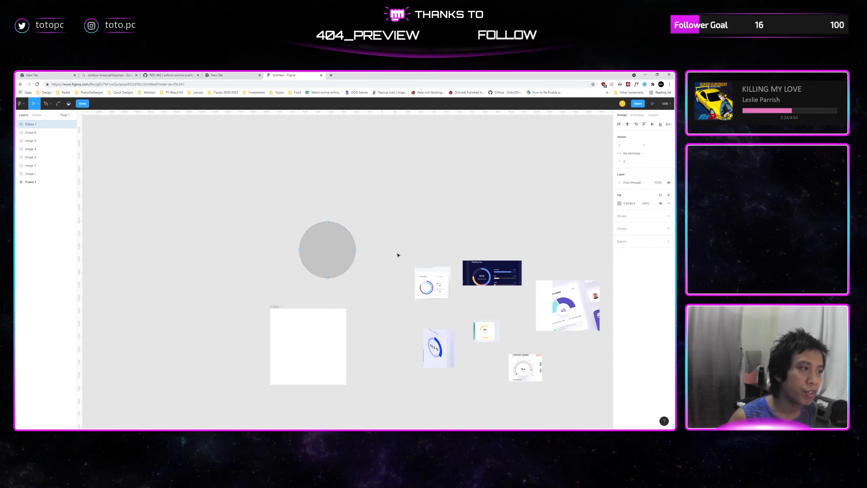
key(Escape)
Move the grey circle up and to the right, and shift the white frame slightly upward on the canvas.
drag(328, 254, 353, 241)
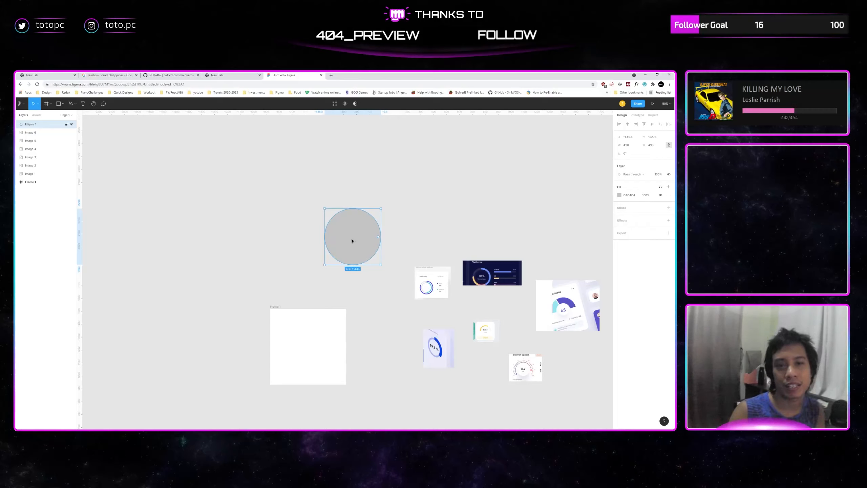
click(410, 217)
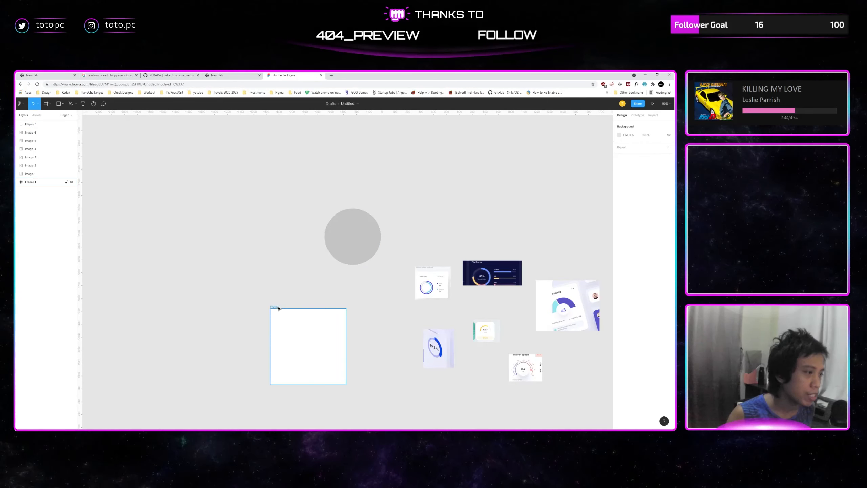
drag(278, 307, 290, 286)
drag(400, 276, 397, 248)
key(shift+0)
scroll(397, 248, right, 6)
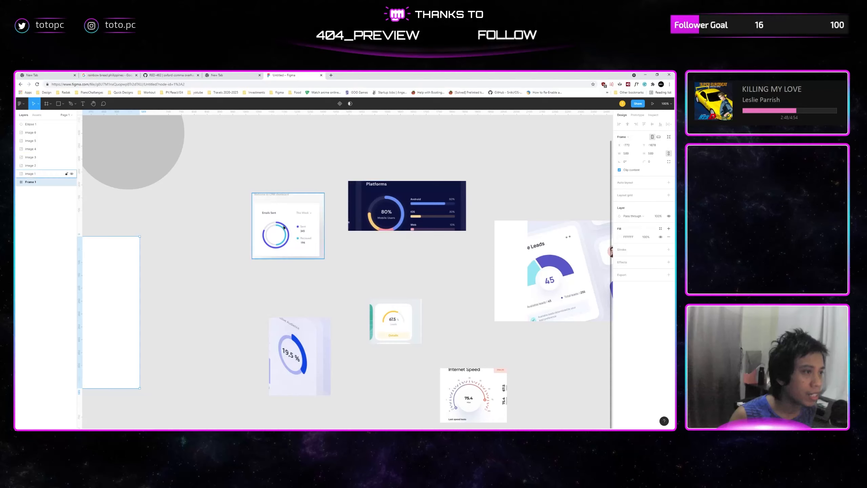
Rearrange the reference chart images on the canvas, bringing the 19.5 % chart close to the white frame.
drag(288, 225, 440, 278)
drag(422, 227, 319, 225)
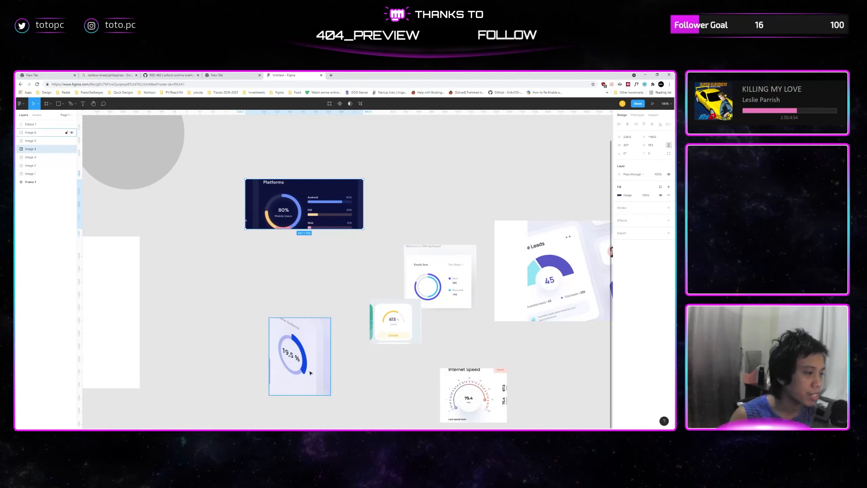
drag(310, 372, 229, 318)
drag(277, 318, 386, 325)
drag(425, 217, 495, 201)
drag(352, 298, 444, 251)
drag(404, 238, 453, 238)
Place the grey circle inside the frame at about X 81.5, Y 83 and fill it with the light purple sampled from the 19.5 % chart.
drag(405, 190, 327, 360)
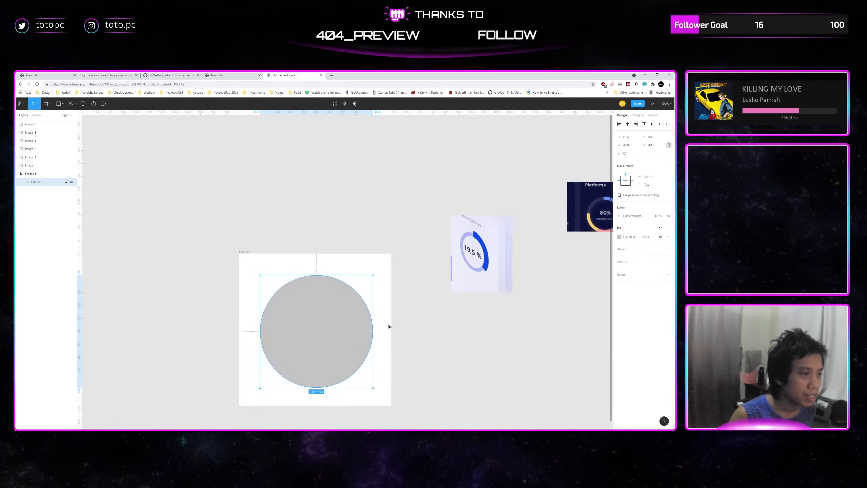
key(i)
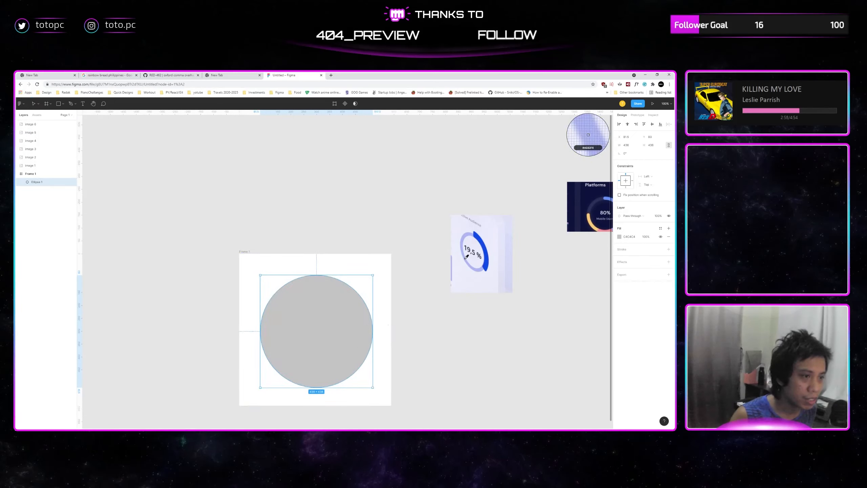
click(466, 266)
click(424, 319)
click(360, 317)
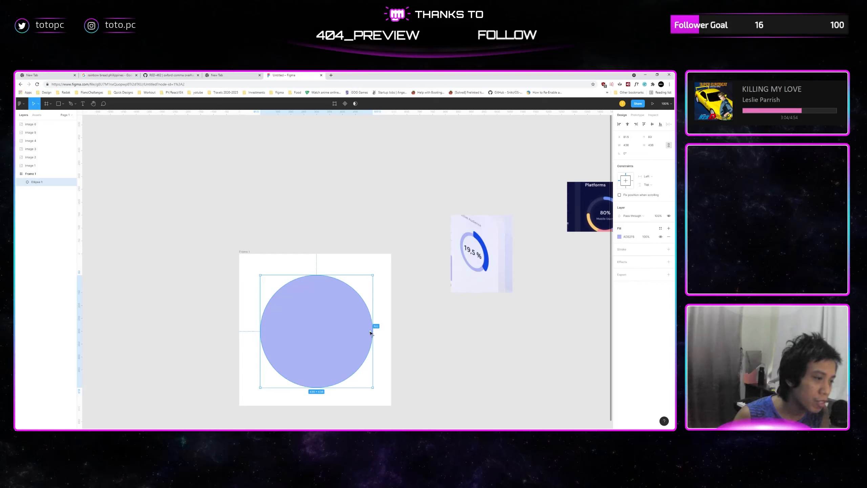
click(380, 317)
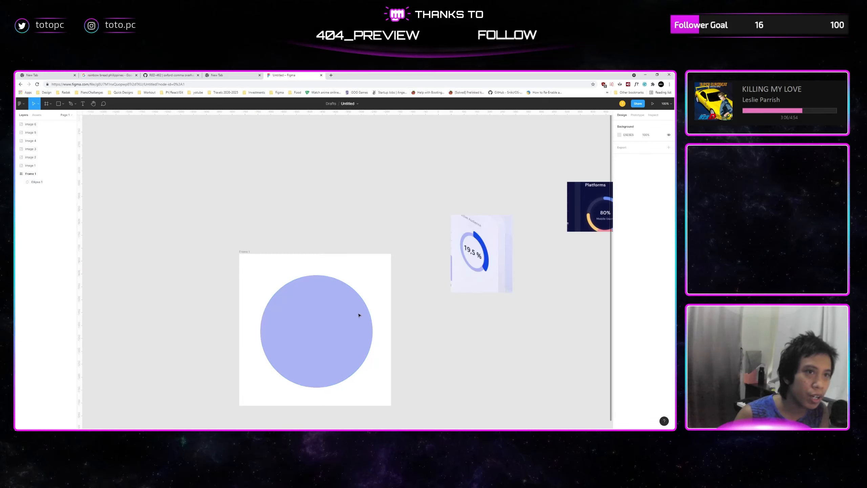
click(357, 315)
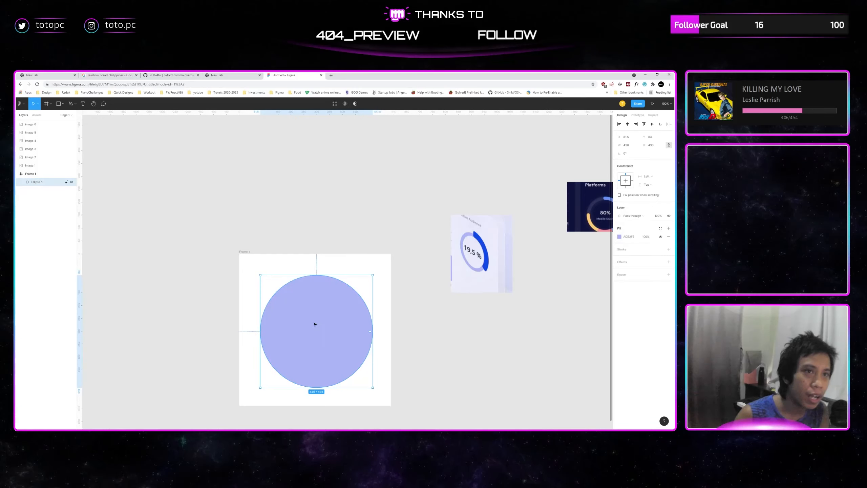
double_click(341, 313)
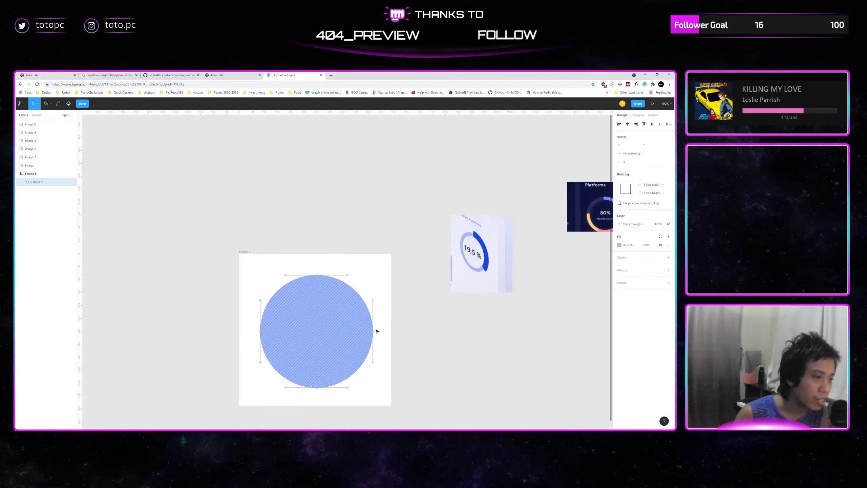
key(Escape)
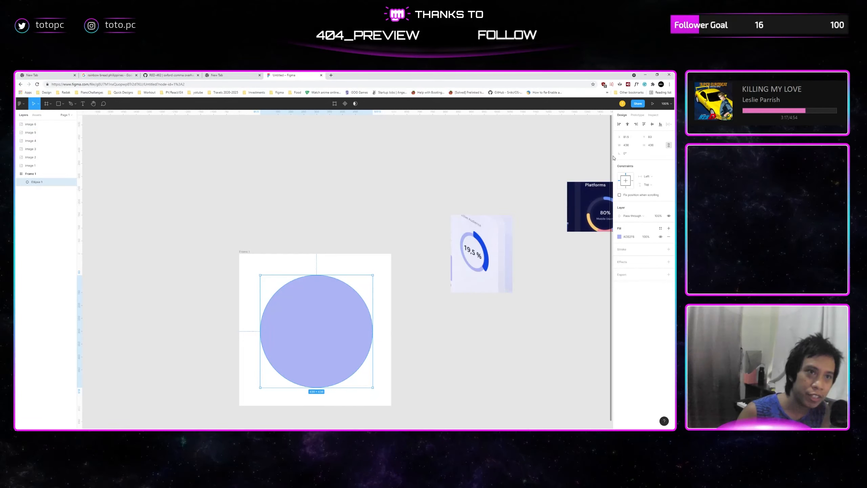
Capture the circle's position and size properties as a screenshot, paste it and place it above the frame.
key(super+shift+s)
drag(602, 129, 669, 160)
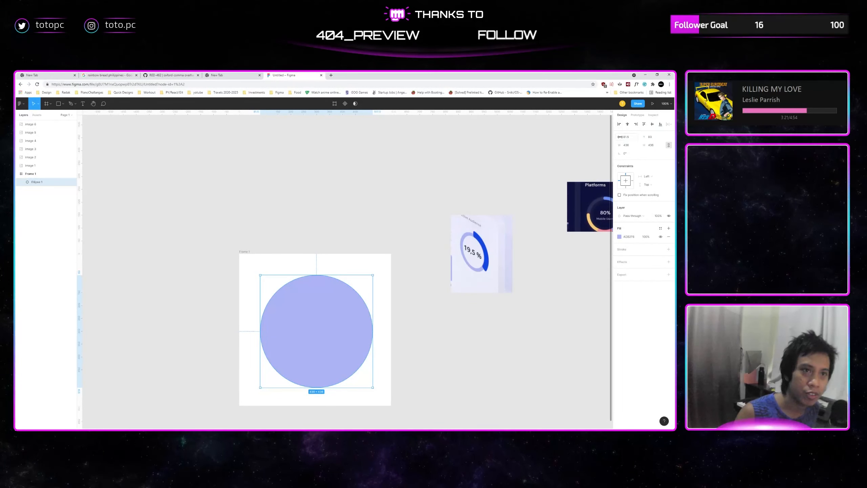
key(ctrl+v)
key(ctrl+z)
key(ctrl+v)
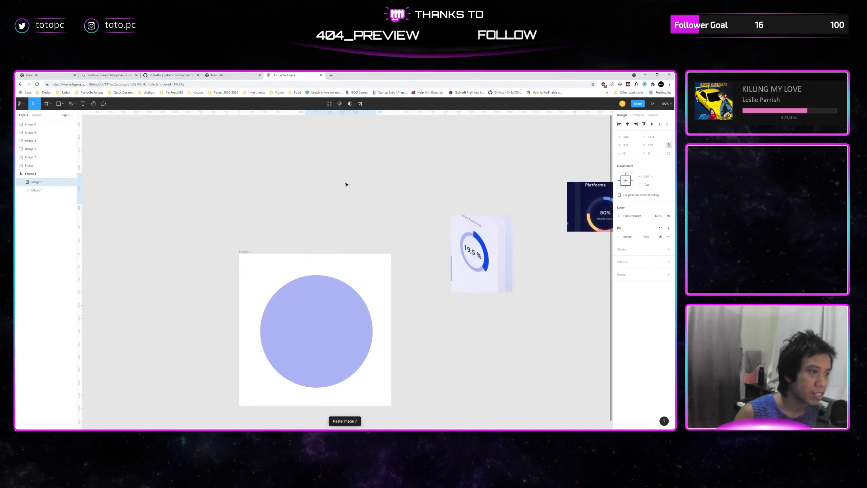
drag(346, 185, 433, 226)
drag(431, 218, 367, 168)
Cut a narrow wedge from the circle with a sweep of about 96.87% and paste a capture of its arc properties beside the first one.
click(317, 316)
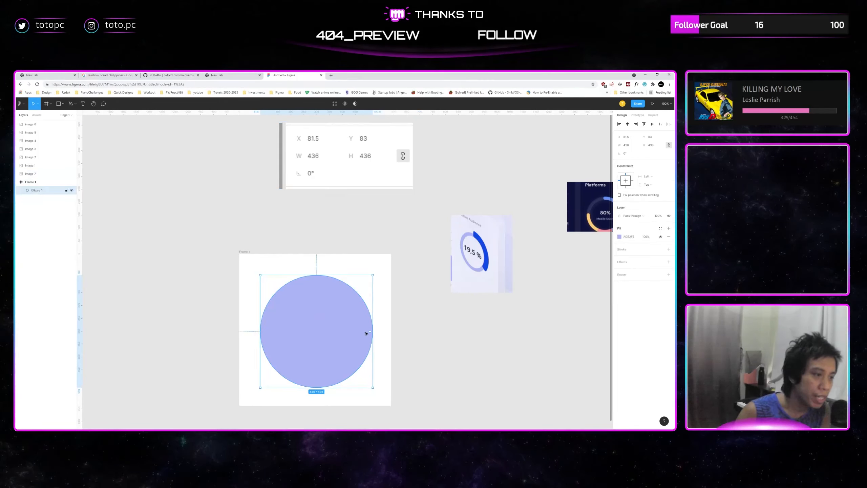
drag(371, 331, 371, 323)
click(543, 193)
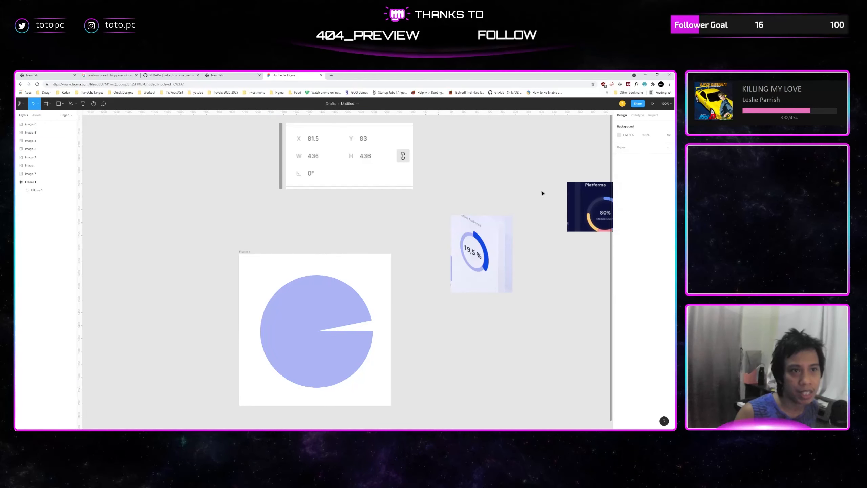
key(ctrl+v)
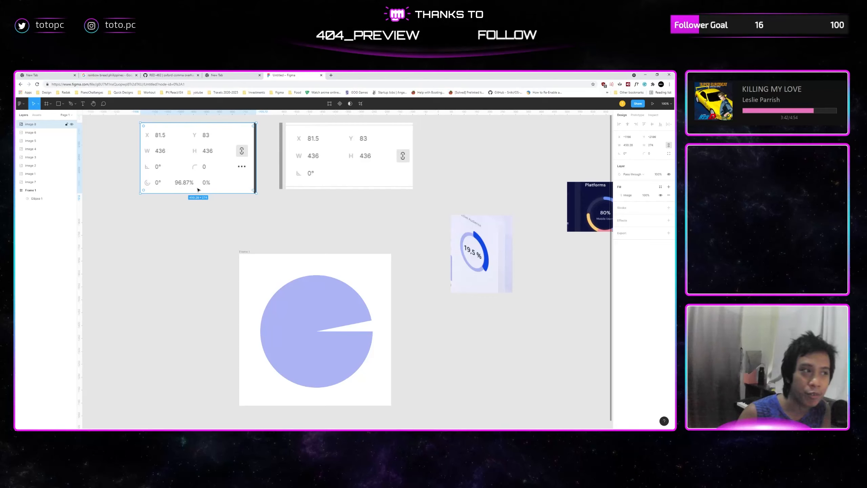
Turn the cut circle into a thin ring by setting its arc ratio to 71% and raising it to about 82%.
click(371, 306)
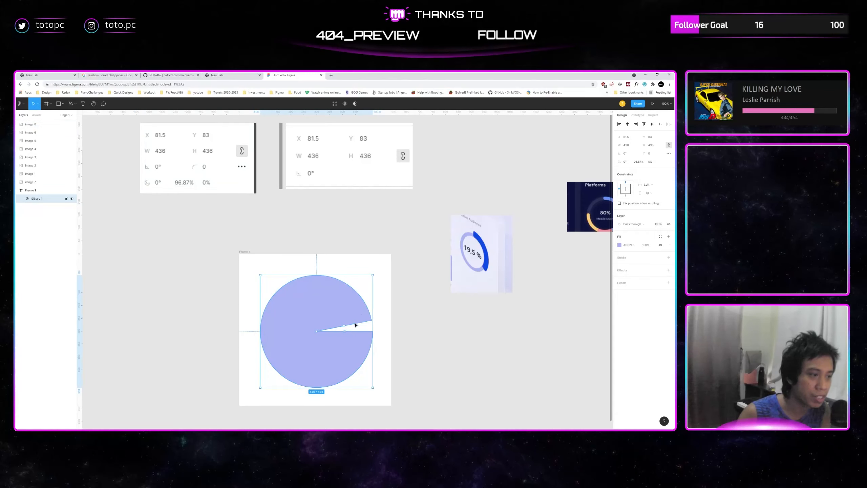
click(653, 162)
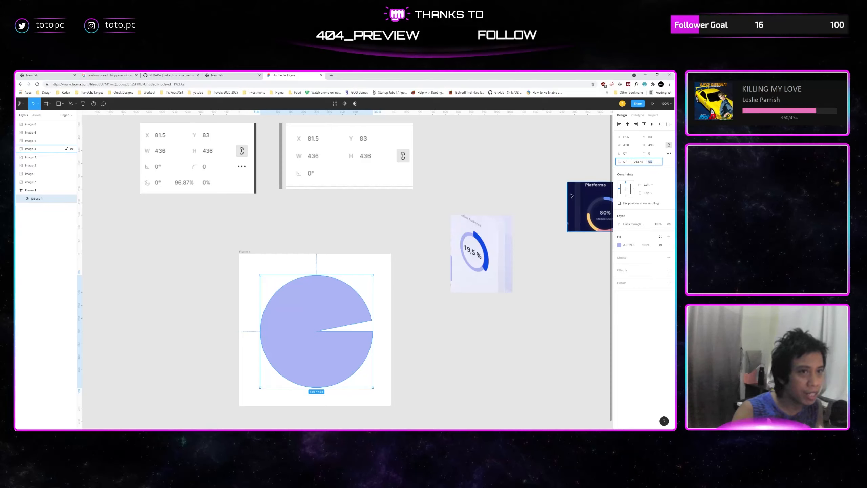
text(71)
key(Return)
key(Up)
key(Up)
key(Up)
key(Up)
key(Up)
key(Up)
key(Up)
key(Up)
key(Up)
key(Up)
key(Up)
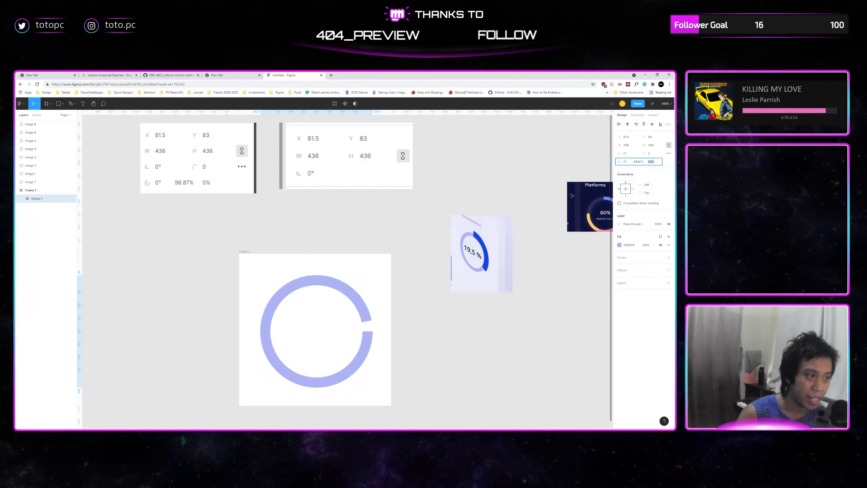
Close the gap in the ring by extending its arc sweep to 100%.
click(638, 162)
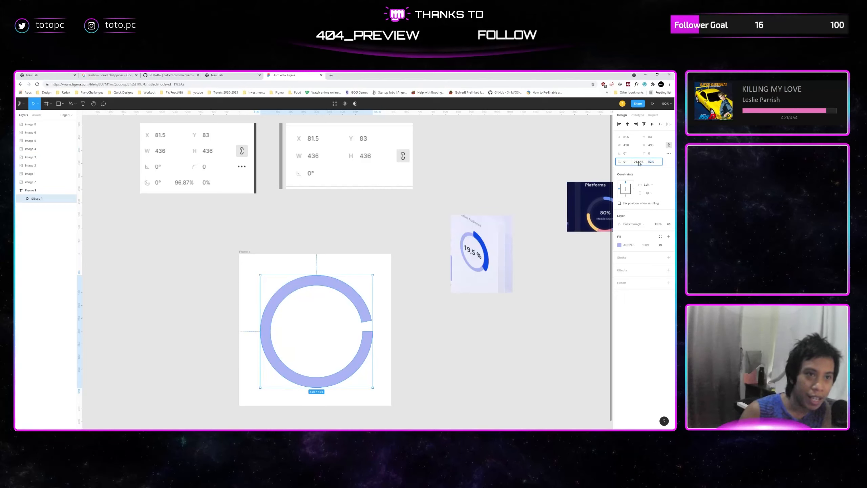
click(366, 319)
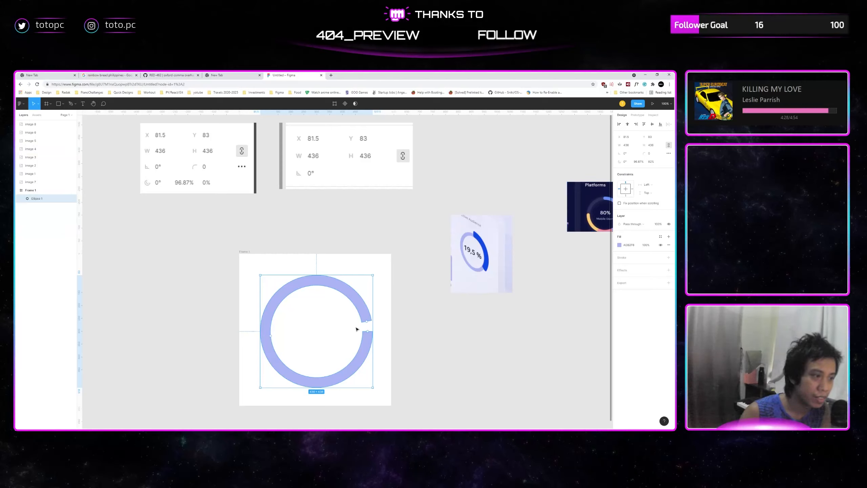
mouse_move(366, 323)
drag(366, 324, 368, 332)
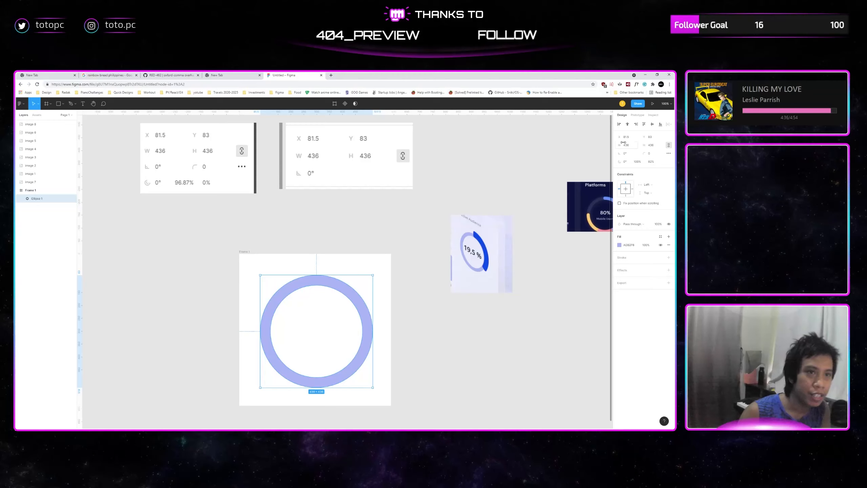
Set the ring's arc start angle to 90° while keeping it a full ring.
click(621, 163)
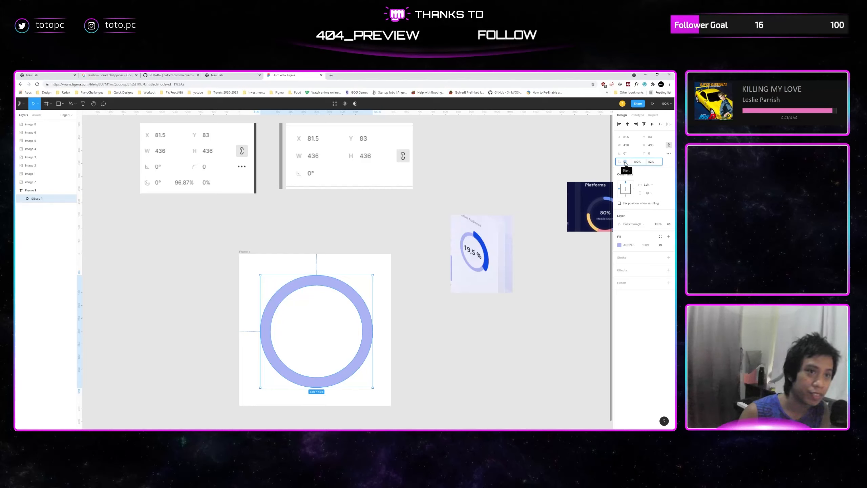
click(401, 303)
click(356, 299)
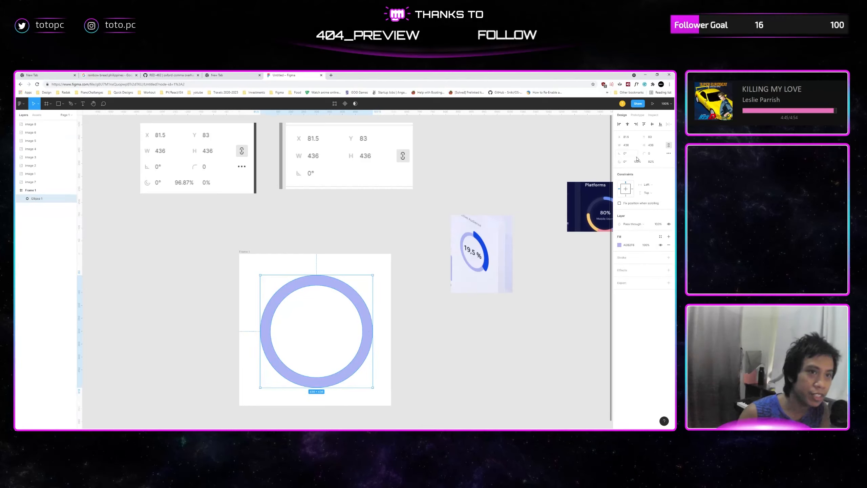
click(627, 162)
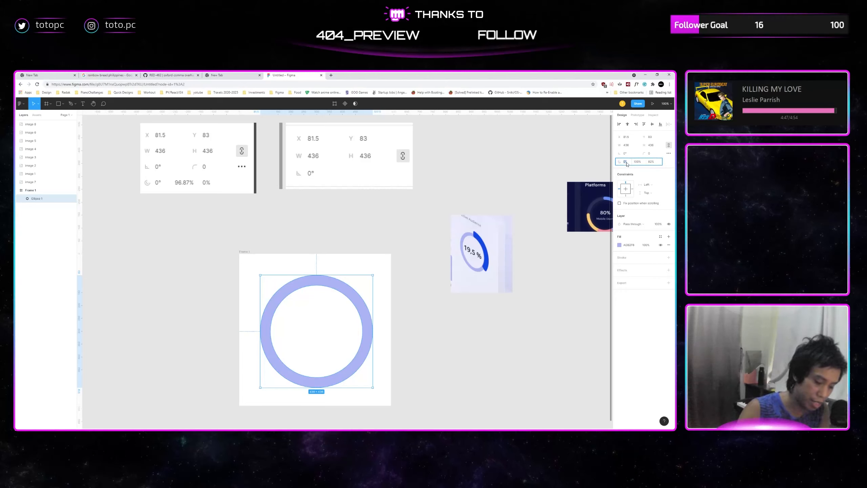
text(90)
key(Return)
click(400, 269)
click(343, 285)
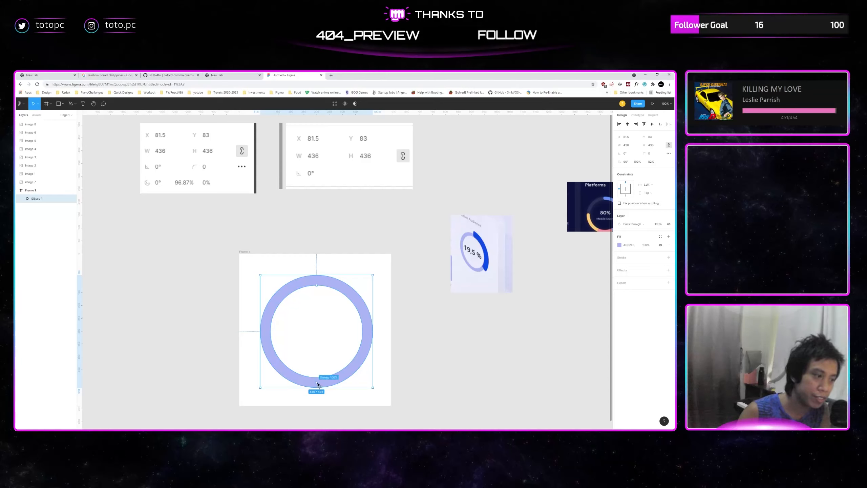
mouse_move(316, 383)
mouse_down()
mouse_move(366, 333)
mouse_move(321, 285)
mouse_move(370, 339)
mouse_move(333, 401)
mouse_move(318, 398)
mouse_up()
click(391, 349)
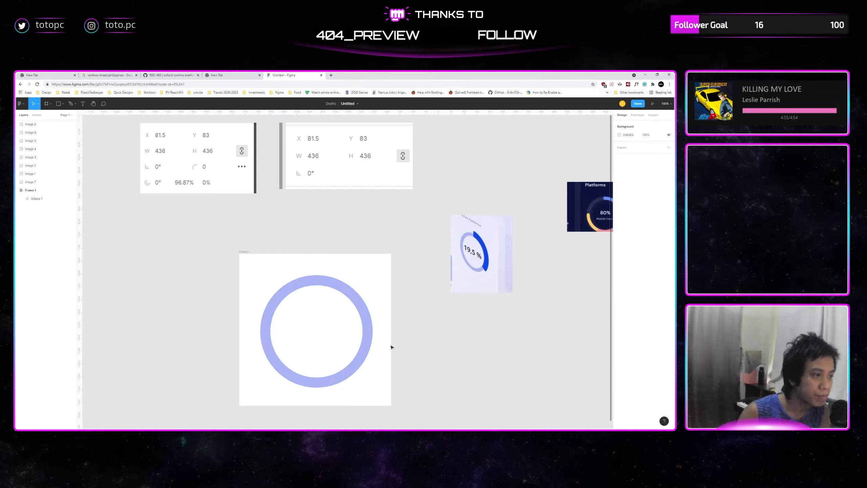
Duplicate the ring in place and enlarge the copy about its centre to about 487 × 487.
click(345, 287)
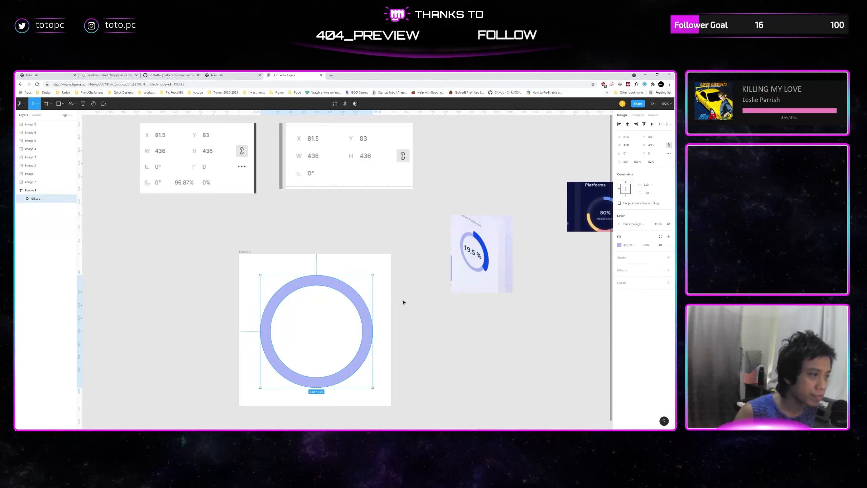
key(ctrl+v)
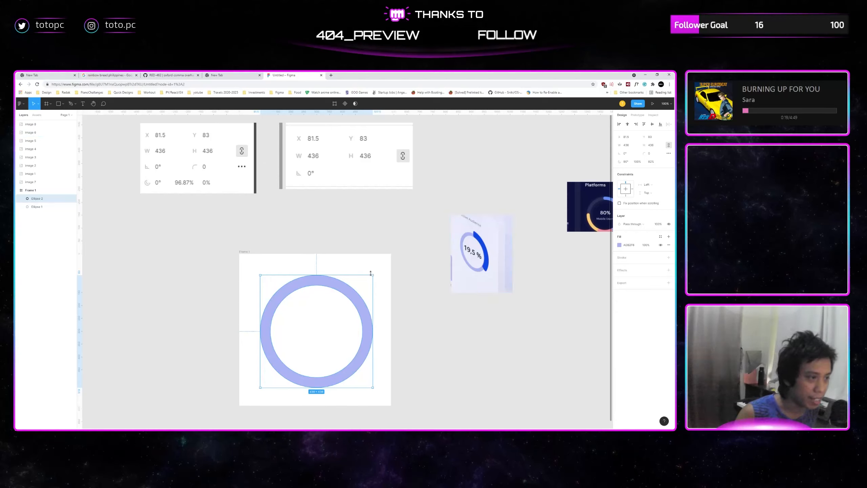
drag(373, 275, 380, 270)
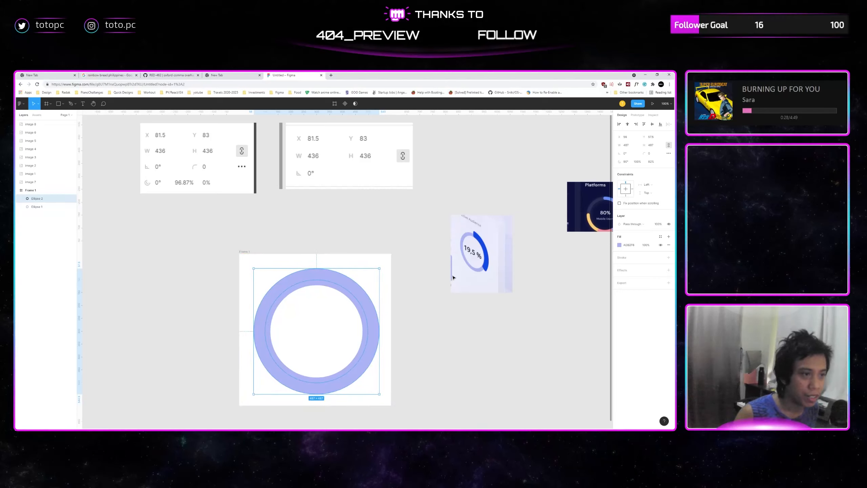
Fill the larger ring with the dark blue sampled from the 19.5 % chart.
key(i)
click(482, 239)
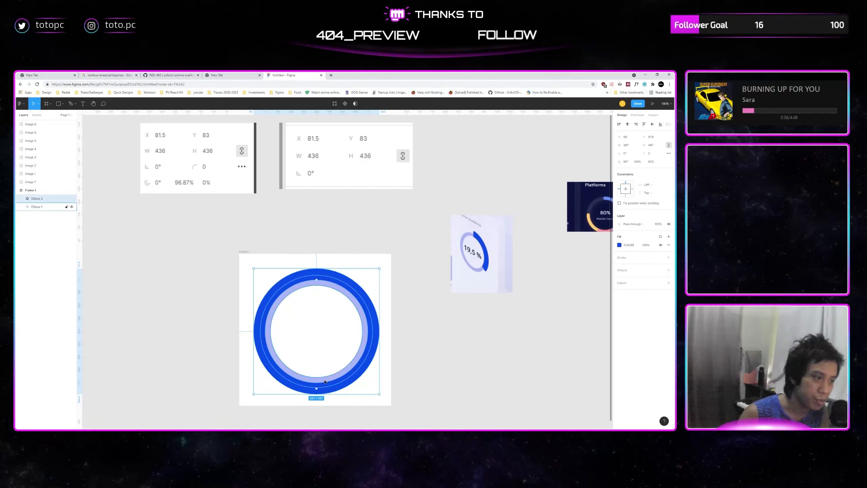
Reduce the blue ring's sweep to 50% and rotate the half ring onto the right side of the purple ring.
drag(318, 392, 318, 274)
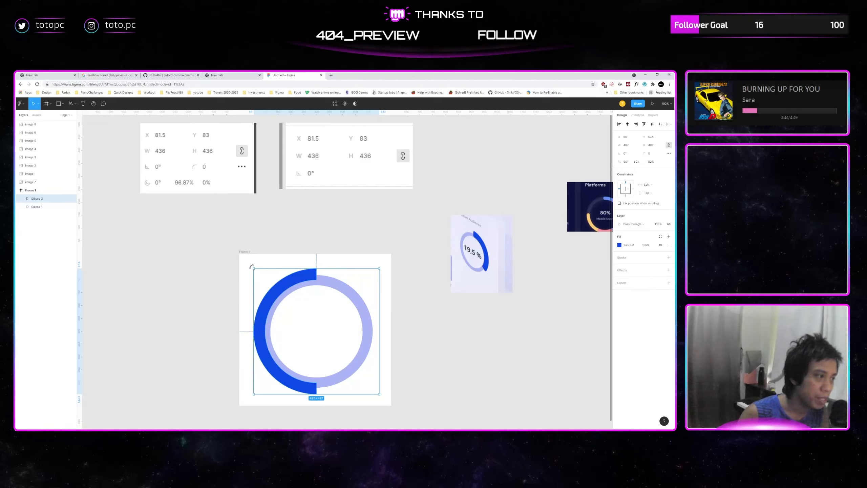
drag(251, 266, 370, 379)
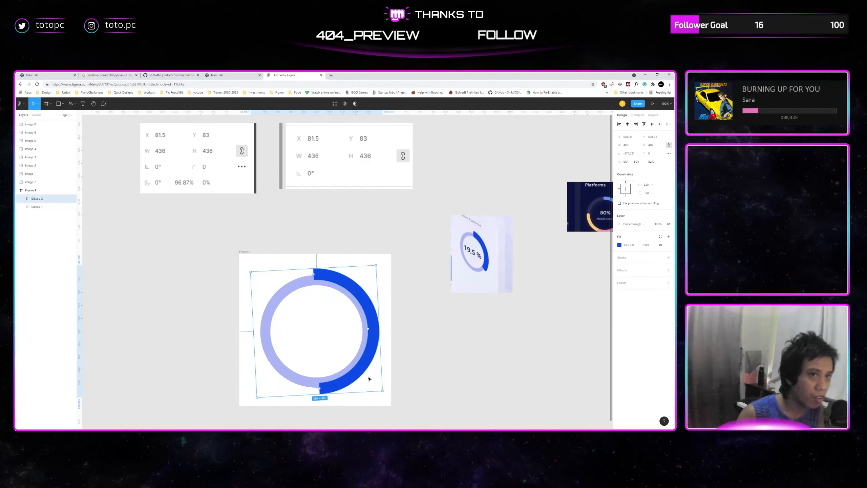
Undo the half ring's rotation and set its arc start angle to -90° so it covers the right side of the purple ring.
key(ctrl+z)
click(629, 163)
key(shift+Up)
key(shift+Up)
key(shift+Up)
key(shift+Up)
key(shift+Up)
key(shift+Up)
key(shift+Up)
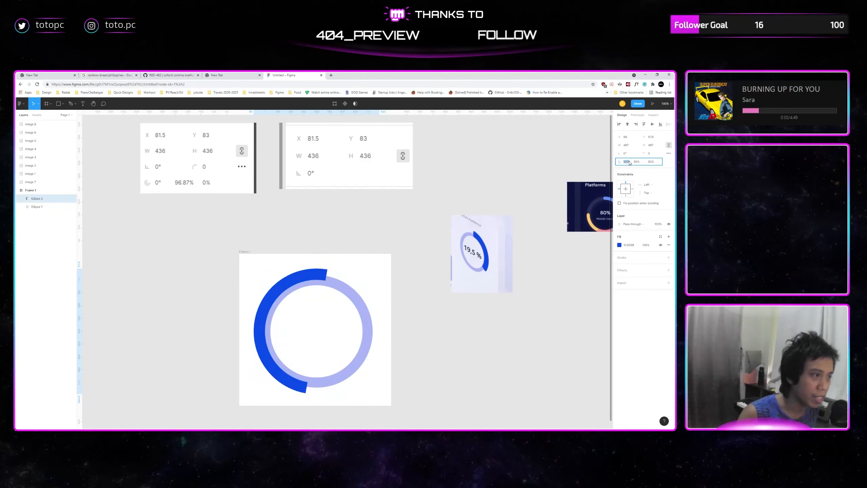
key(shift+Up)
key(shift+Up)
key(shift+Up)
key(shift+Up)
key(shift+Up)
key(shift+Up)
key(shift+Up)
key(shift+Up)
key(shift+Up)
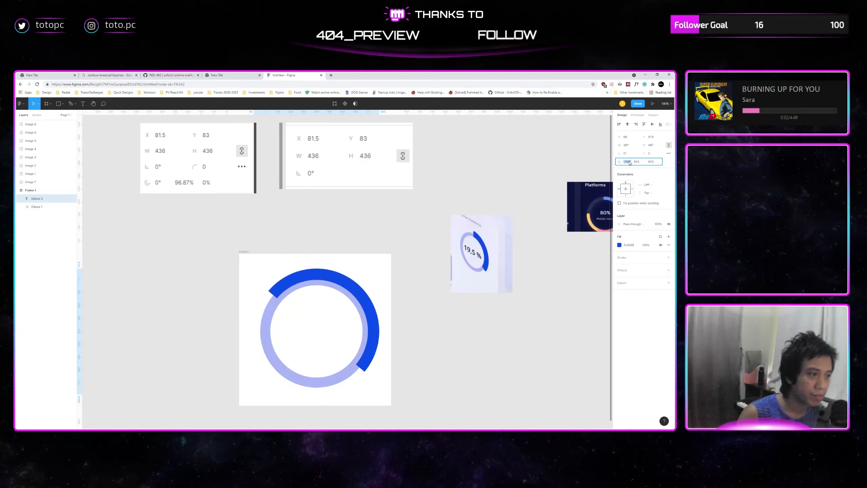
key(shift+Up)
key(shift+Up)
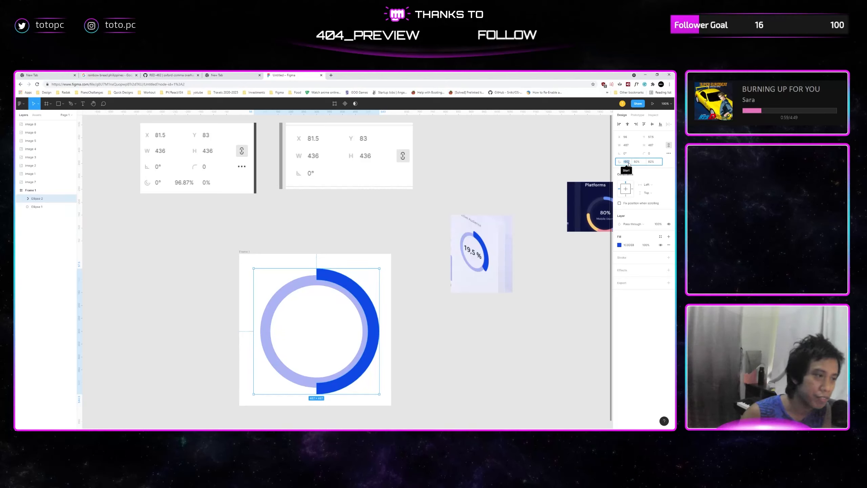
click(479, 346)
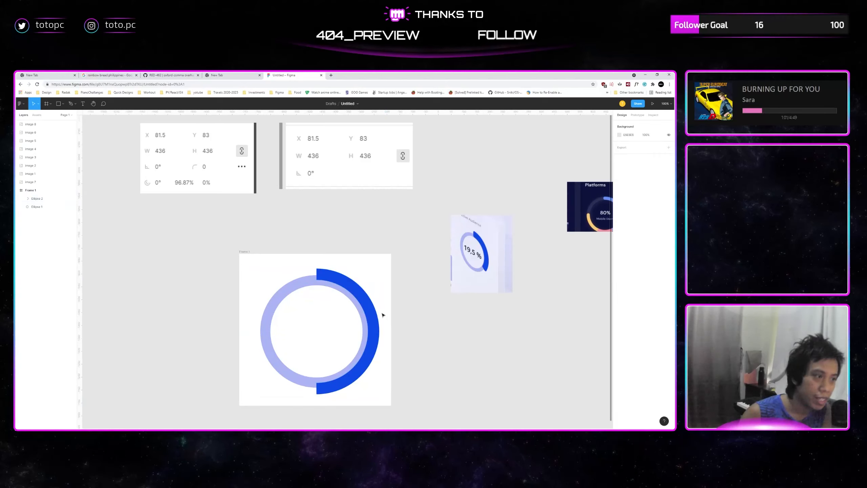
Shorten the blue arc's sweep to about 28% and reduce its inner ratio to 73%.
click(374, 320)
drag(316, 391, 374, 343)
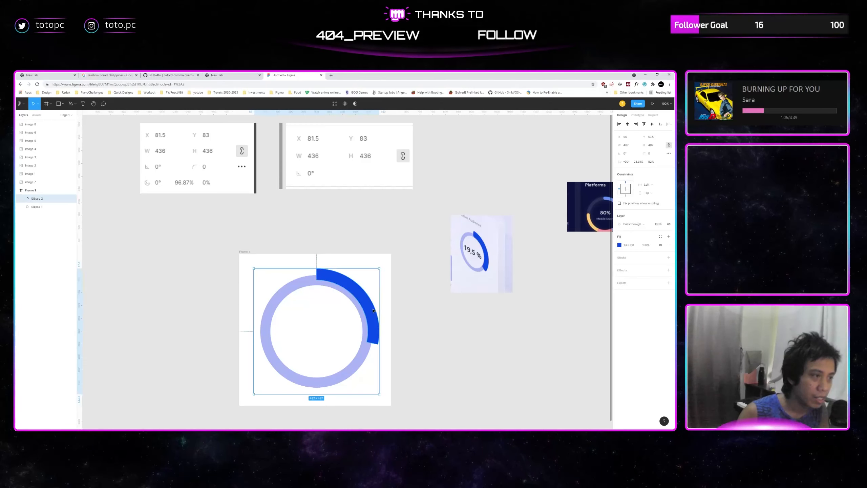
click(651, 162)
key(Down)
key(Down)
key(Down)
key(Down)
key(Down)
key(Down)
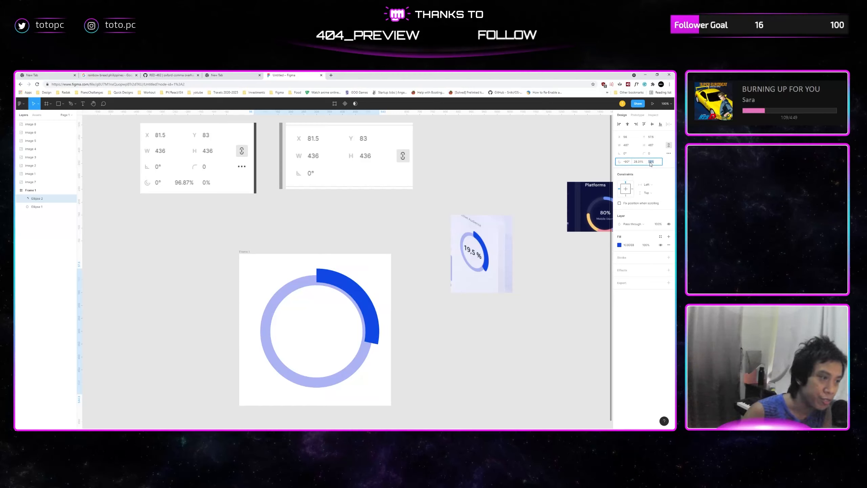
key(Down)
key(Up)
key(Down)
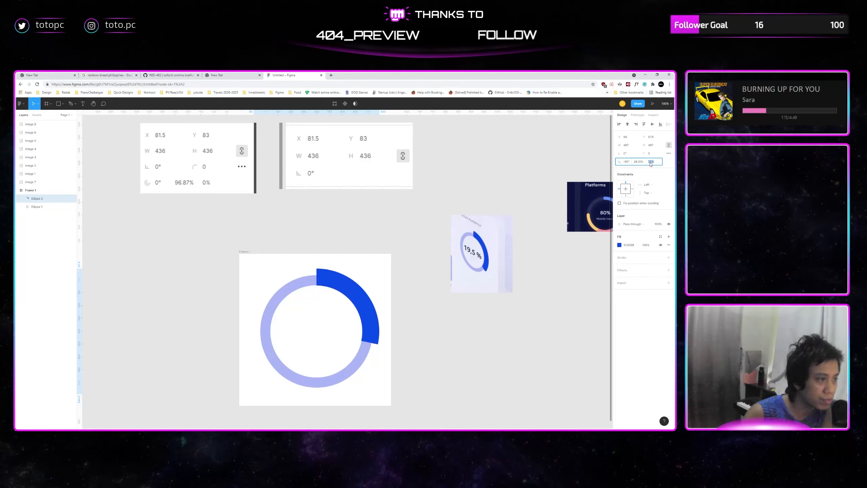
Set the purple ring's inner ratio to 81%.
click(486, 342)
key(ctrl+equal)
key(ctrl+equal)
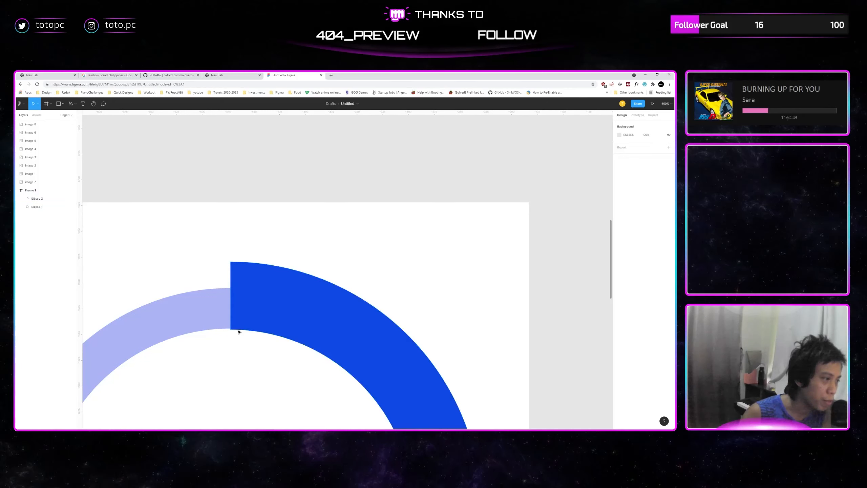
click(211, 320)
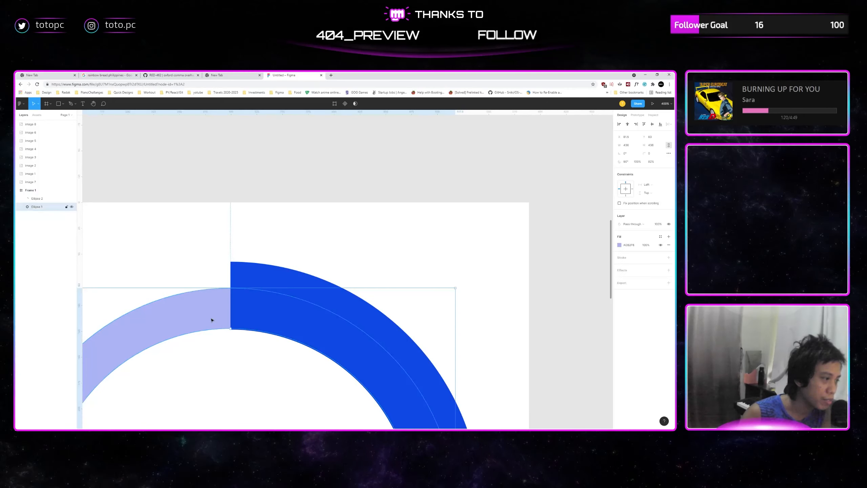
click(652, 163)
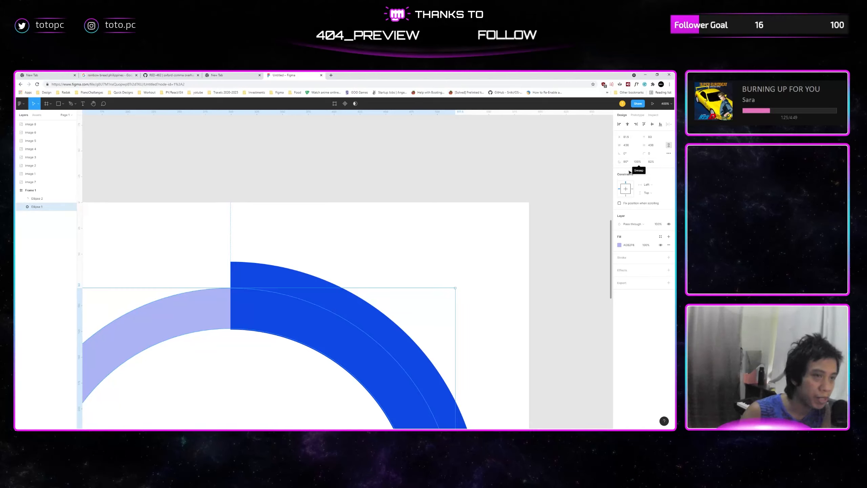
key(Up)
key(Down)
key(Down)
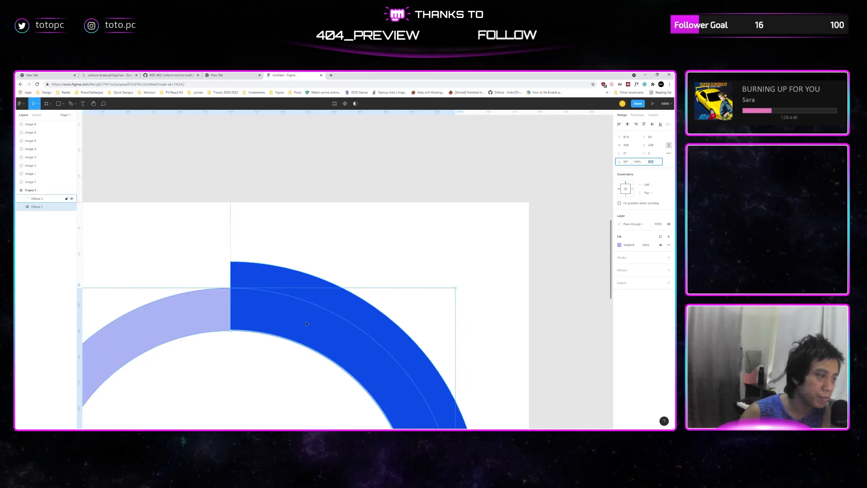
Set the blue arc's inner ratio to 72.5% to align its inner edge with the purple ring.
click(37, 198)
click(656, 163)
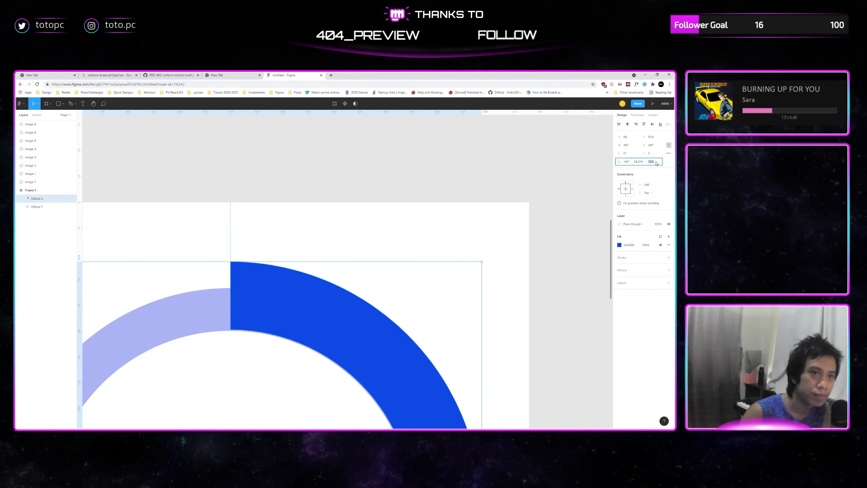
click(656, 163)
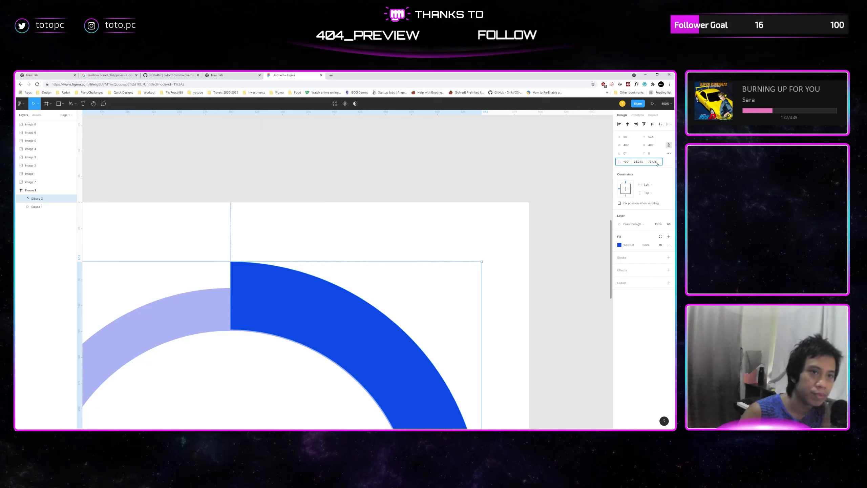
text(.5)
key(Return)
click(656, 163)
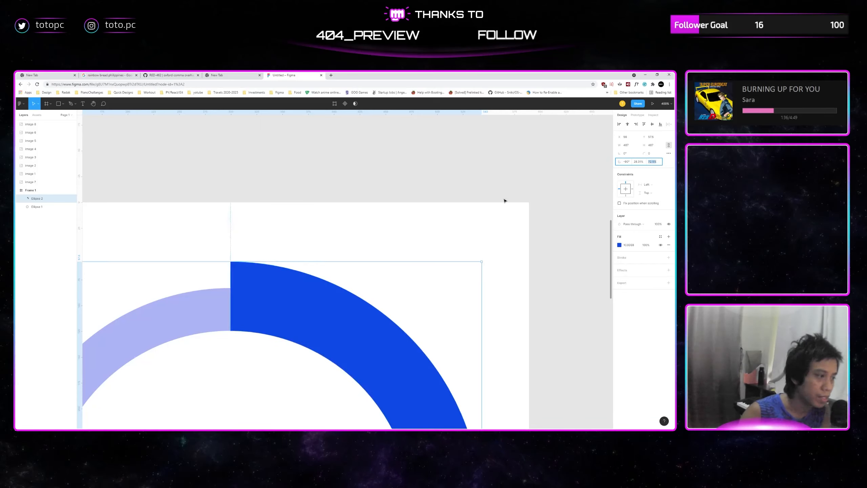
click(493, 241)
key(minus)
key(minus)
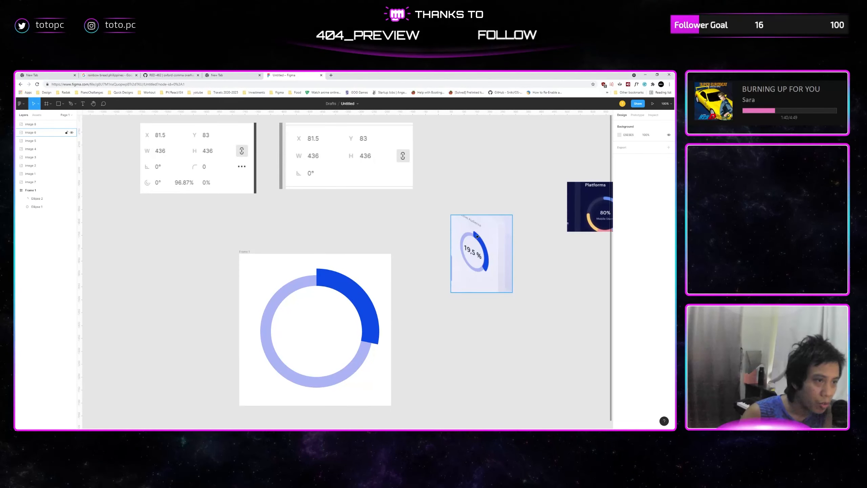
Apply a small corner radius to the blue arc so its corners are softened but its ends stay mostly flat.
click(339, 280)
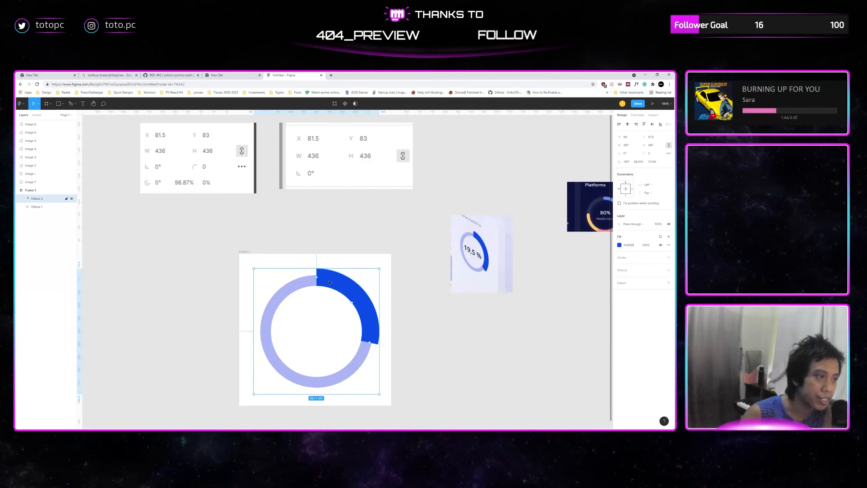
click(652, 155)
key(Up)
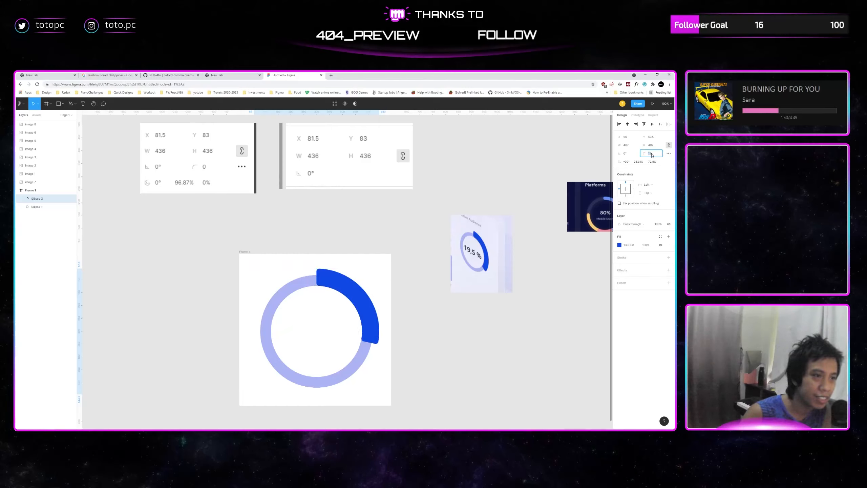
key(Up)
key(Up)
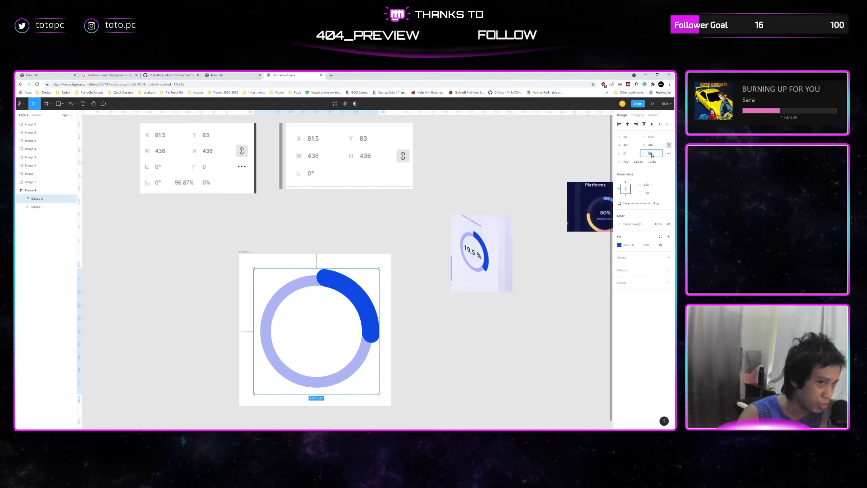
key(Down)
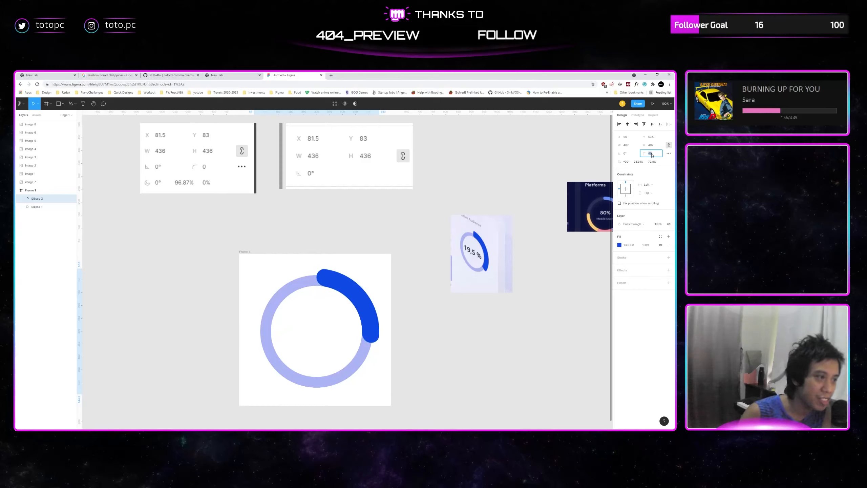
key(shift+Down)
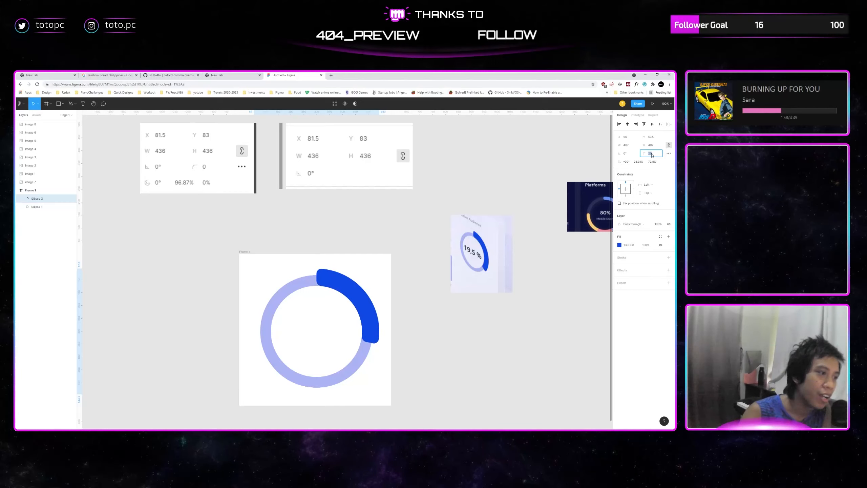
key(Down)
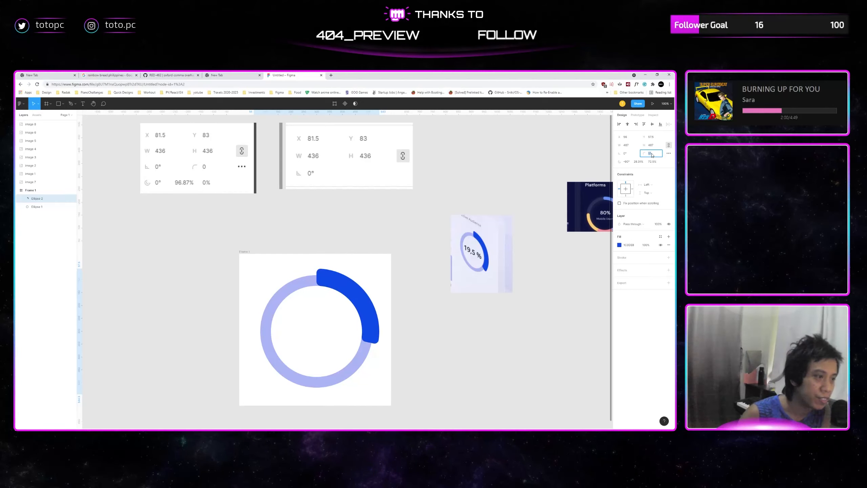
click(497, 311)
Add the text "19.50%", scale it up to about 215 × 77, and centre it inside the ring.
drag(479, 320, 495, 322)
key(t)
click(496, 321)
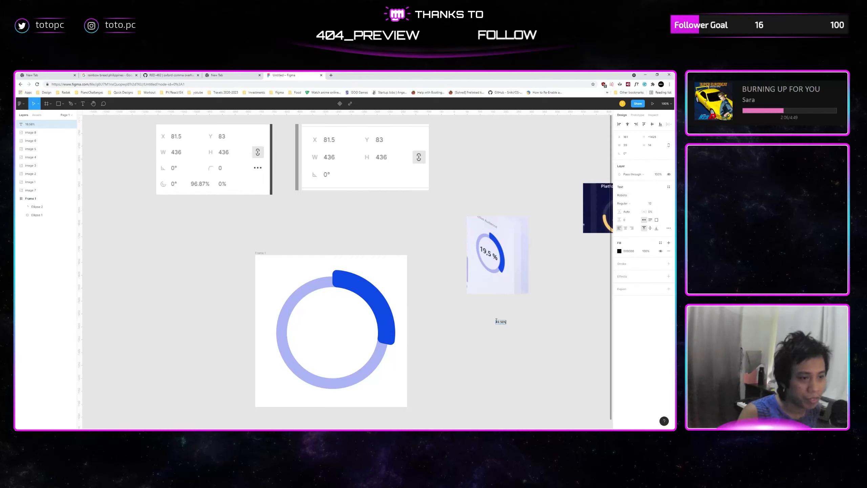
key(Escape)
key(k)
drag(505, 320, 351, 335)
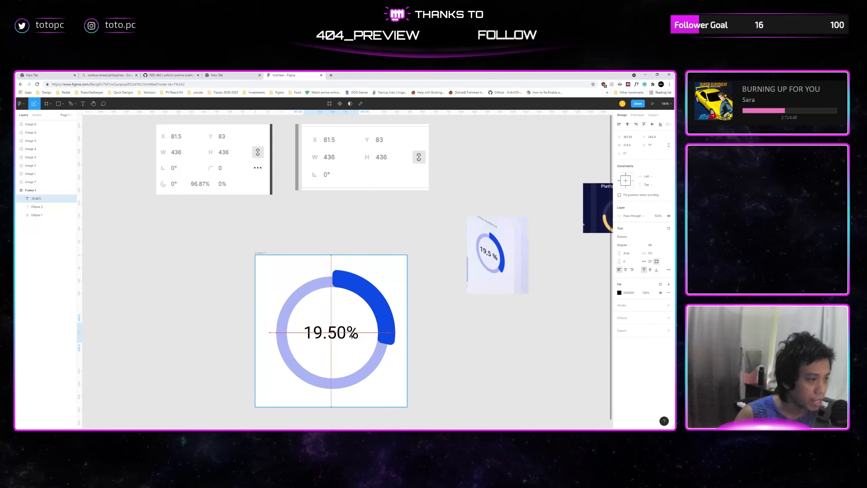
click(461, 337)
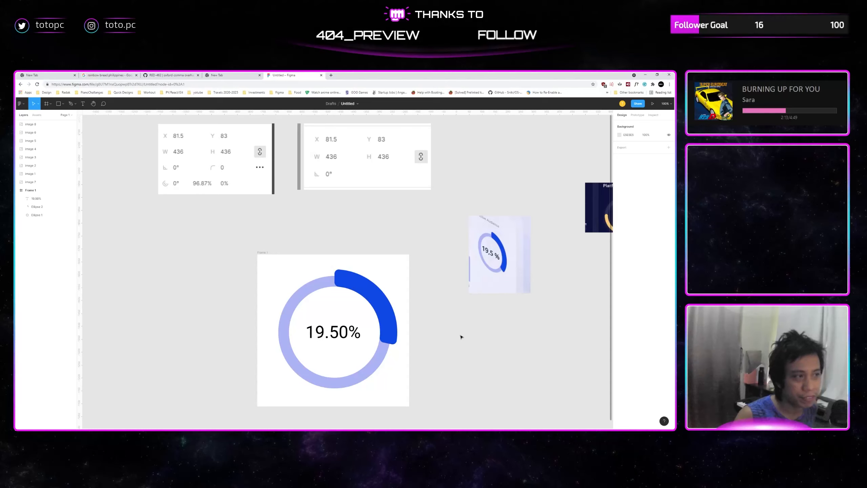
Move the progress chart's frame further left on the canvas, away from the 19.5 % reference, and select its blue arc.
key(minus)
scroll(453, 333, up, 1)
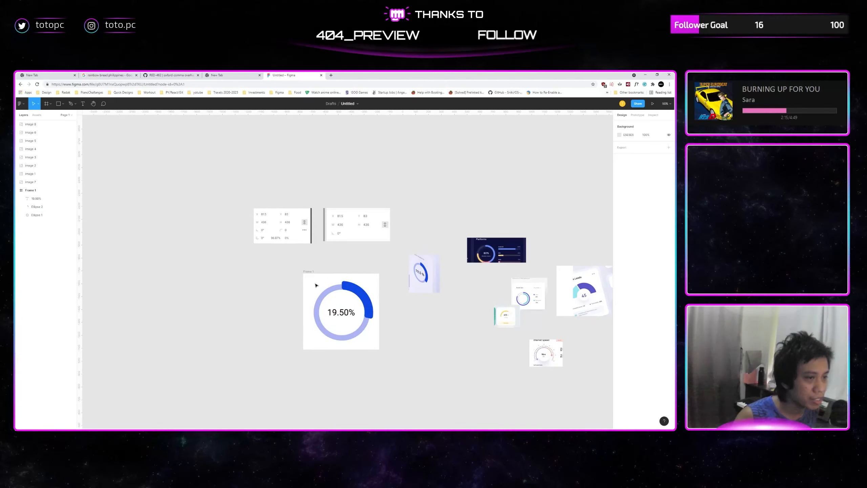
key(plus)
drag(275, 277, 111, 272)
drag(208, 262, 241, 254)
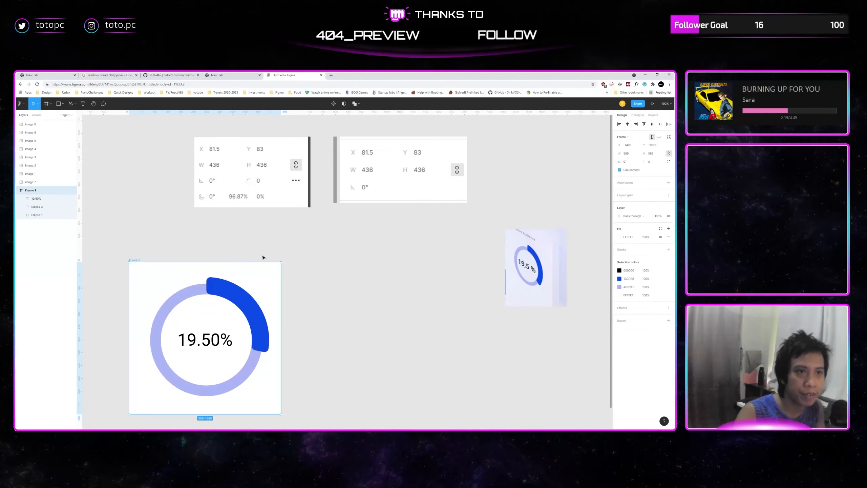
click(202, 288)
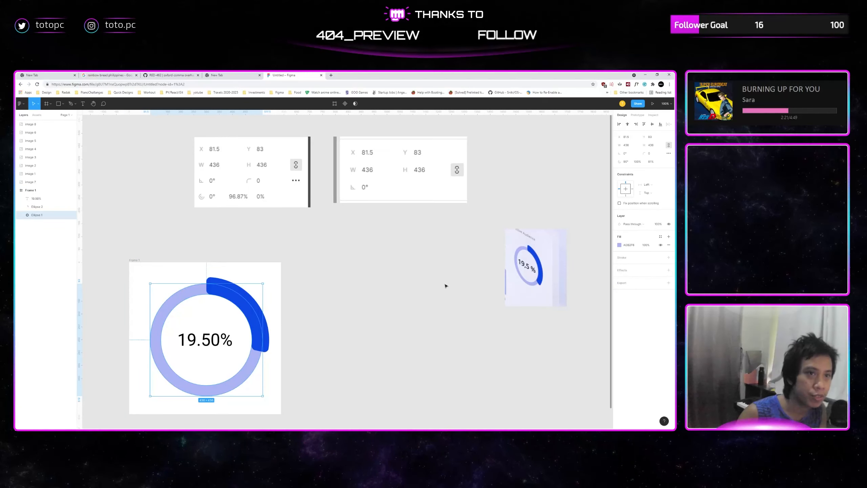
click(241, 292)
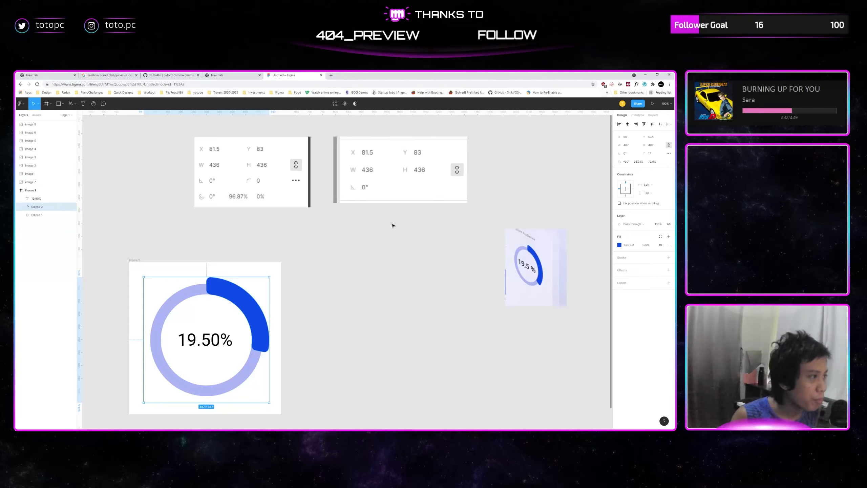
Stack the two property-panel screenshots above the chart frame, with the one lacking arc settings on top.
drag(250, 184, 223, 166)
drag(413, 199, 366, 176)
drag(378, 197, 381, 206)
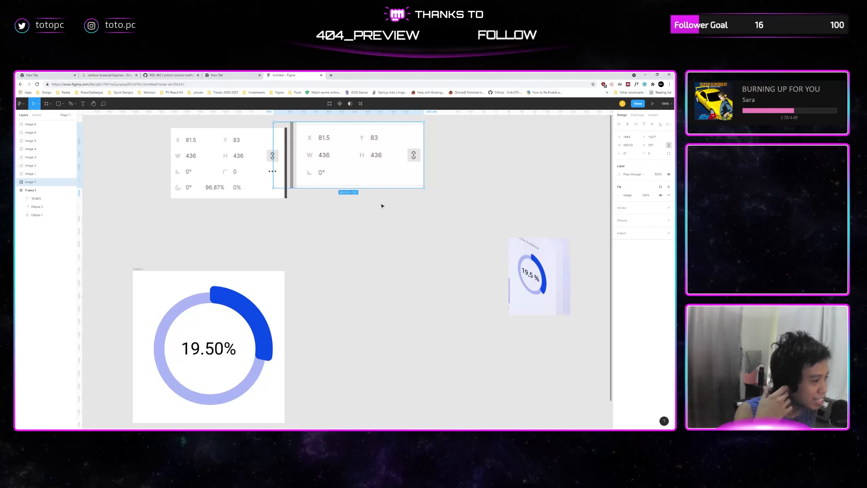
drag(390, 248, 277, 177)
key(ctrl+minus)
drag(284, 208, 288, 208)
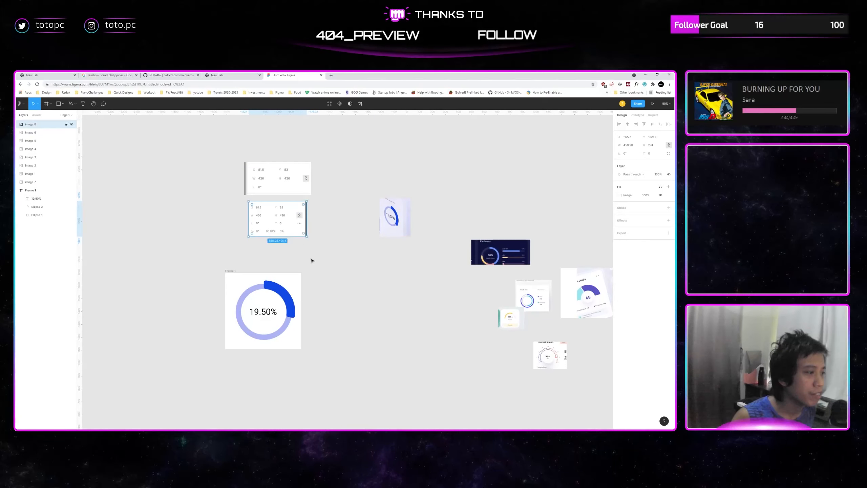
scroll(352, 275, left, 2)
key(ctrl+plus)
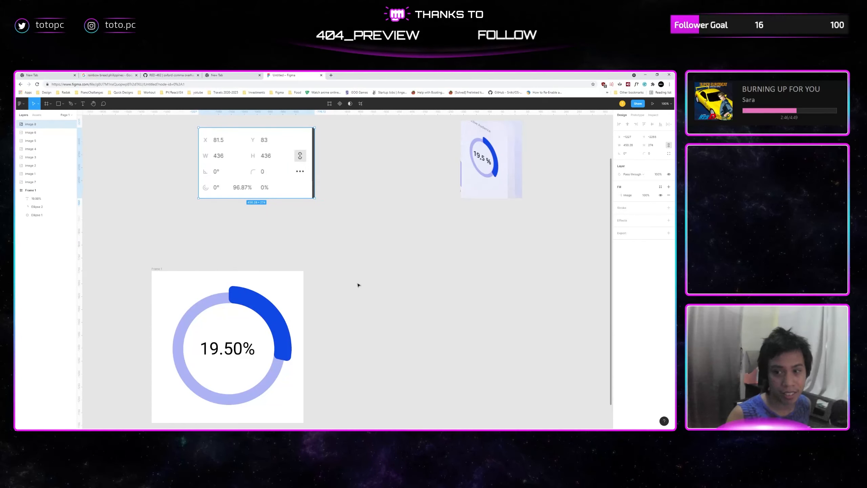
drag(358, 285, 360, 273)
Try a larger corner radius on the blue arc to round its ends fully, and undo it.
click(277, 309)
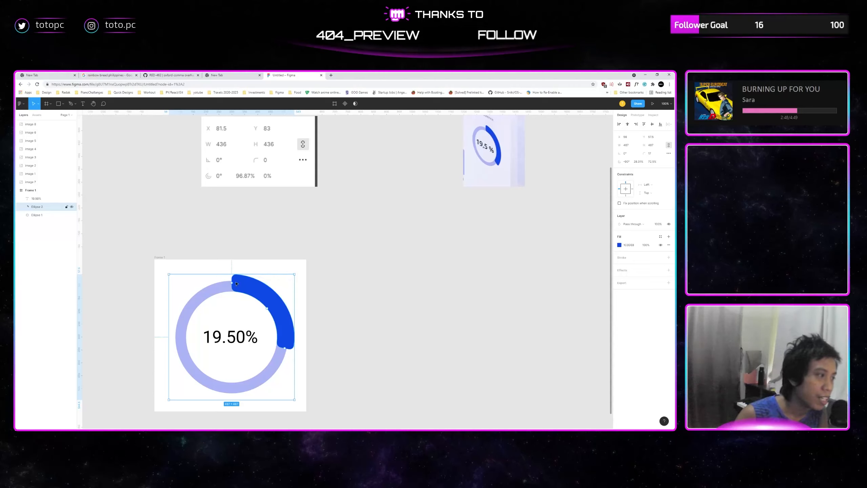
click(652, 154)
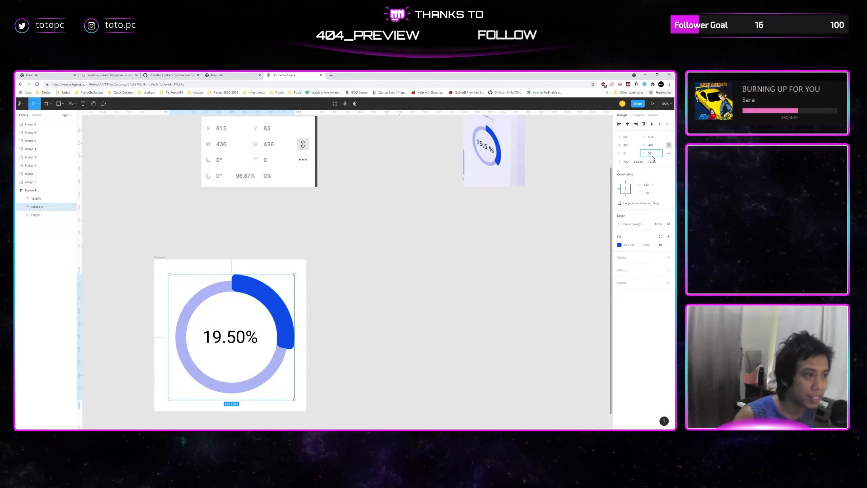
key(Return)
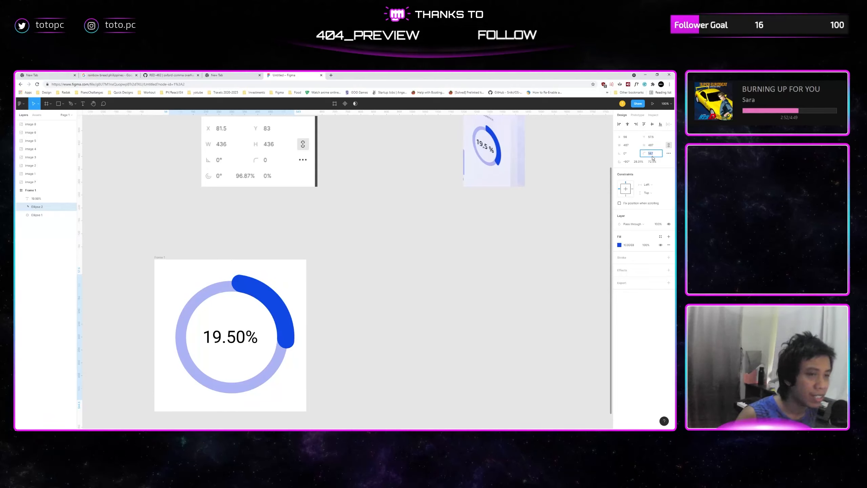
key(ctrl+z)
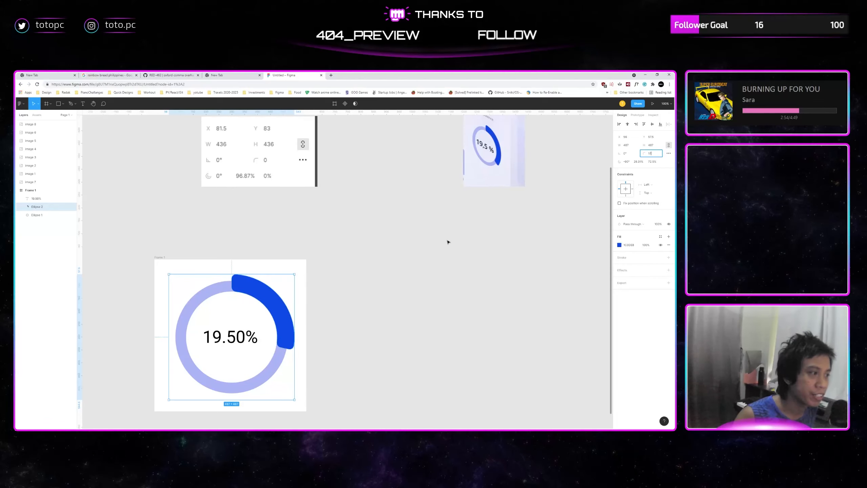
Move the dark Platforms reference image directly beneath the 19.5 % reference, nearer to the chart frame.
click(424, 255)
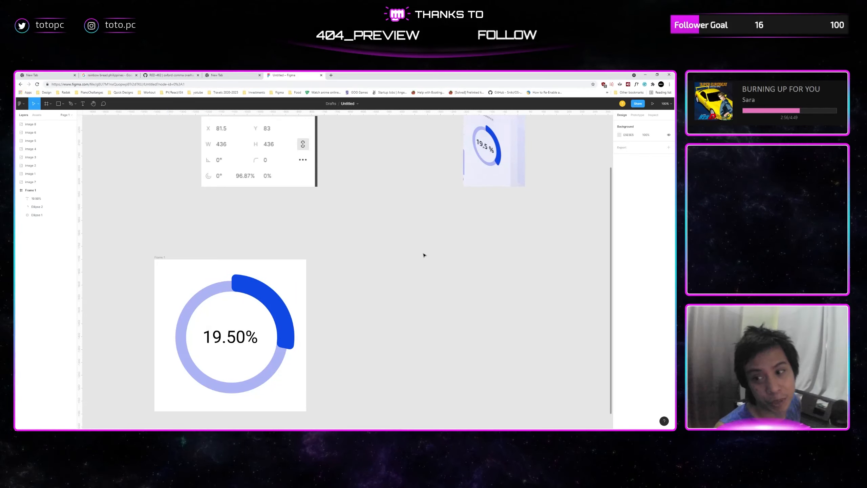
drag(390, 267, 325, 279)
key(ctrl+minus)
drag(437, 254, 367, 253)
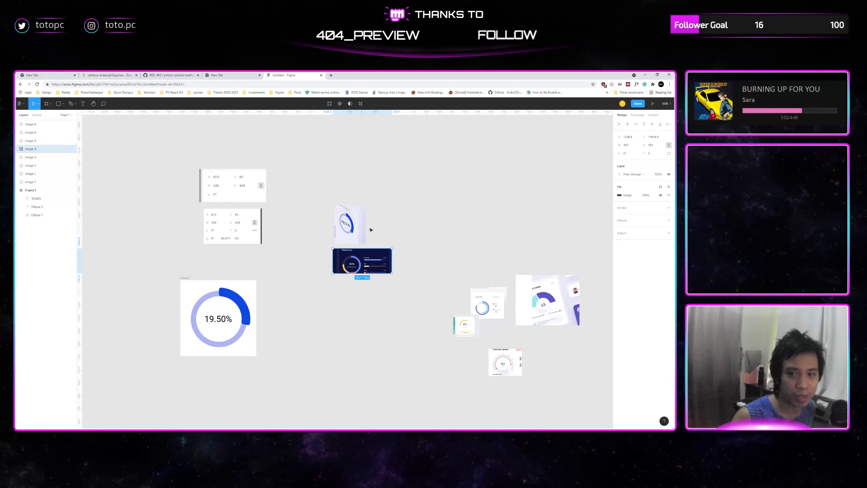
drag(357, 225, 356, 214)
drag(372, 261, 406, 247)
key(ctrl+plus)
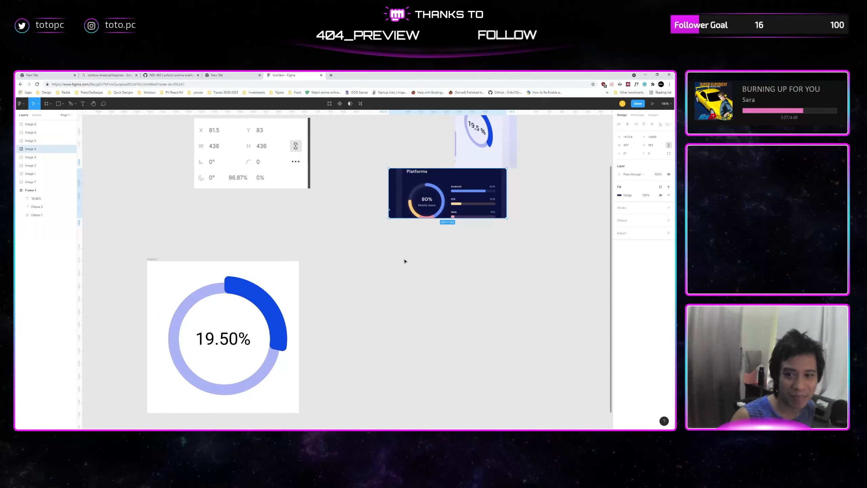
Duplicate the chart frame beside the original and place the Platforms reference image next to the copy, aligned with its upper edge.
drag(149, 260, 348, 260)
drag(387, 252, 343, 261)
click(420, 246)
drag(420, 246, 362, 250)
drag(350, 221, 460, 272)
mouse_move(461, 271)
mouse_down()
mouse_move(458, 255)
mouse_move(472, 266)
mouse_up()
drag(472, 265, 351, 256)
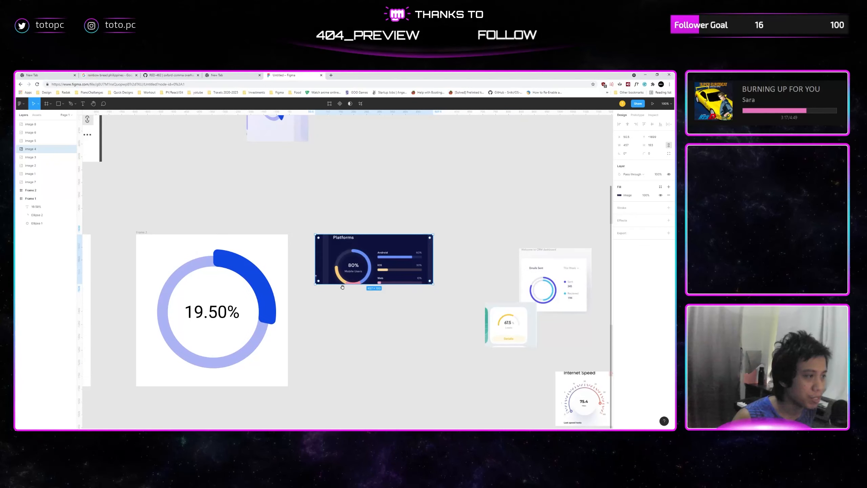
Empty the duplicated frame by deleting its blue arc, 19.50% text and light ring.
drag(343, 287, 397, 288)
click(315, 286)
key(Delete)
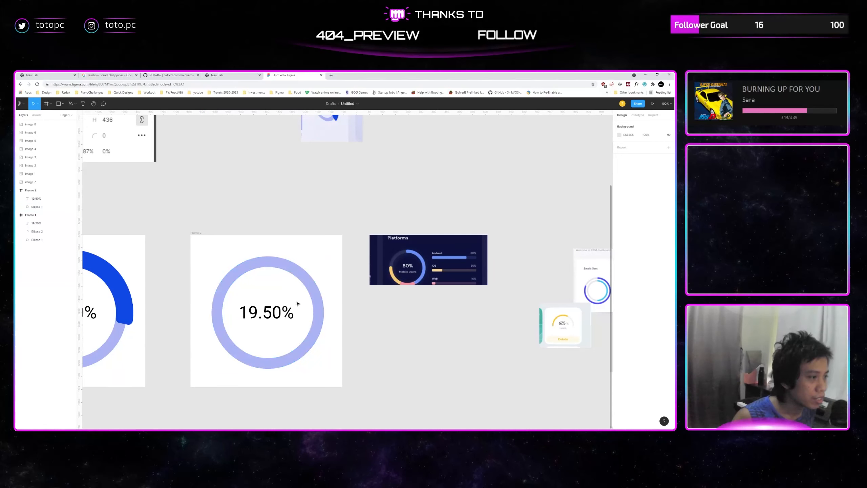
click(289, 309)
key(Delete)
click(309, 288)
drag(309, 288, 382, 286)
key(Delete)
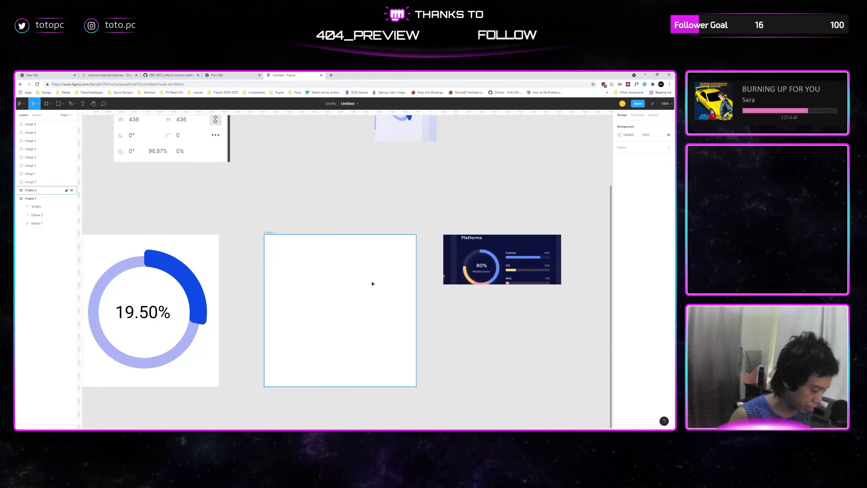
key(l)
drag(300, 264, 390, 360)
key(Delete)
key(o)
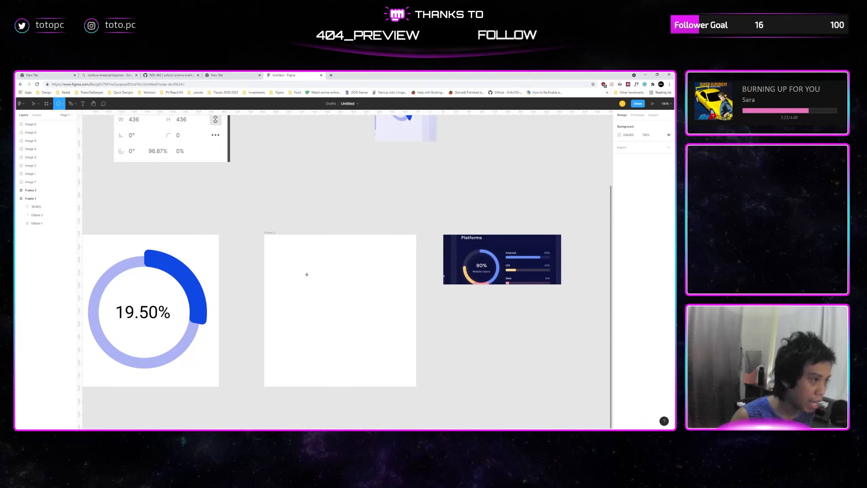
drag(297, 267, 396, 375)
drag(370, 327, 363, 318)
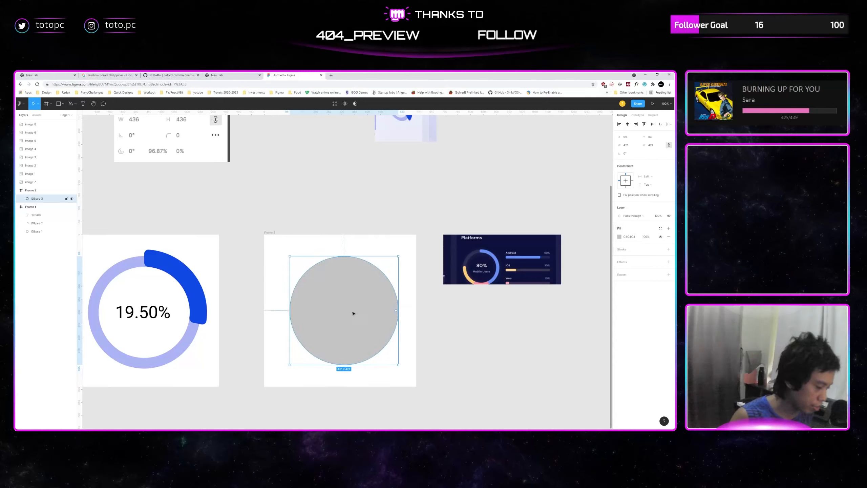
key(Delete)
Draw a circle about 409 px across and centre it in the empty frame.
key(o)
drag(296, 260, 402, 365)
drag(376, 328, 374, 325)
scroll(441, 325, up, 1)
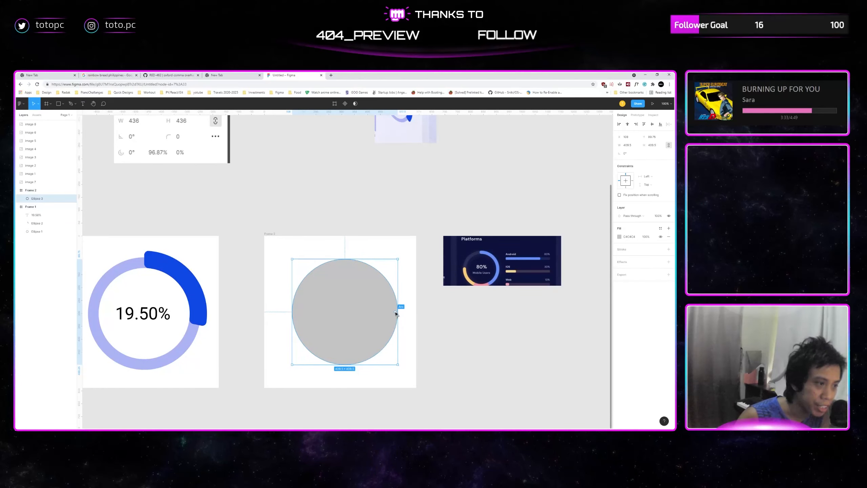
Turn the grey circle into a closed ring with a 90% arc ratio and a 100% sweep.
drag(396, 313, 399, 305)
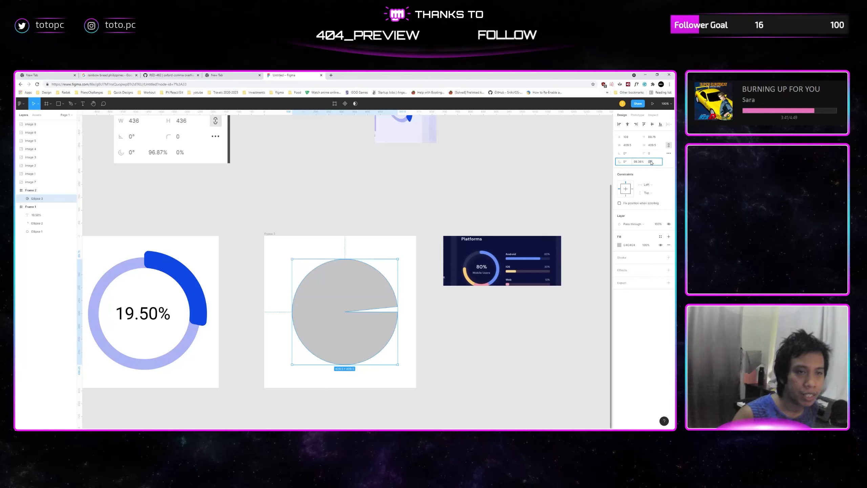
text(90)
key(Return)
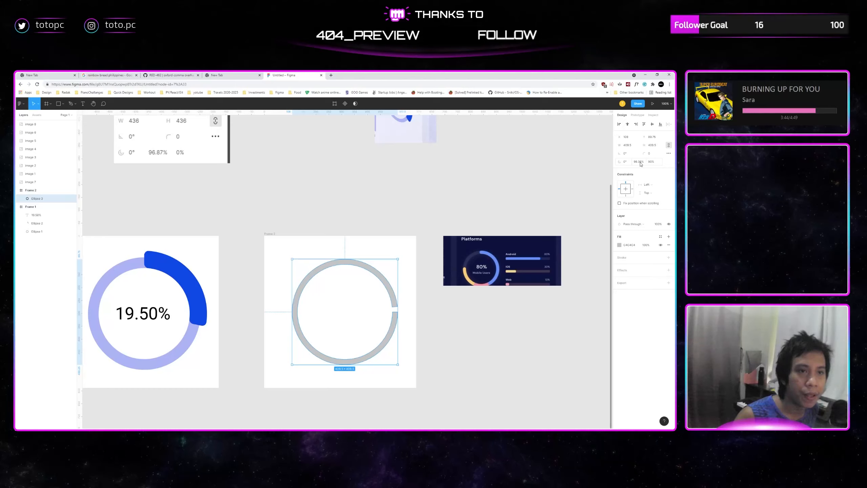
click(641, 162)
text(100)
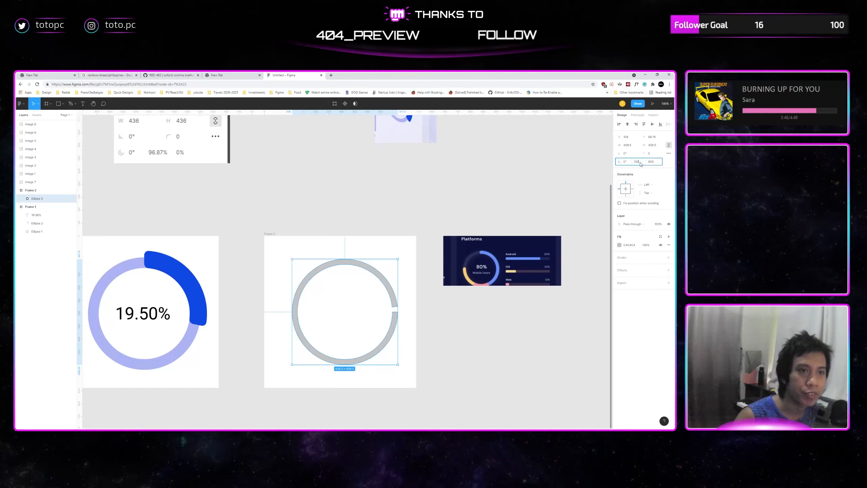
key(Return)
Fill the ring with the track colour sampled from the Platforms reference and the frame with its dark navy background colour.
key(i)
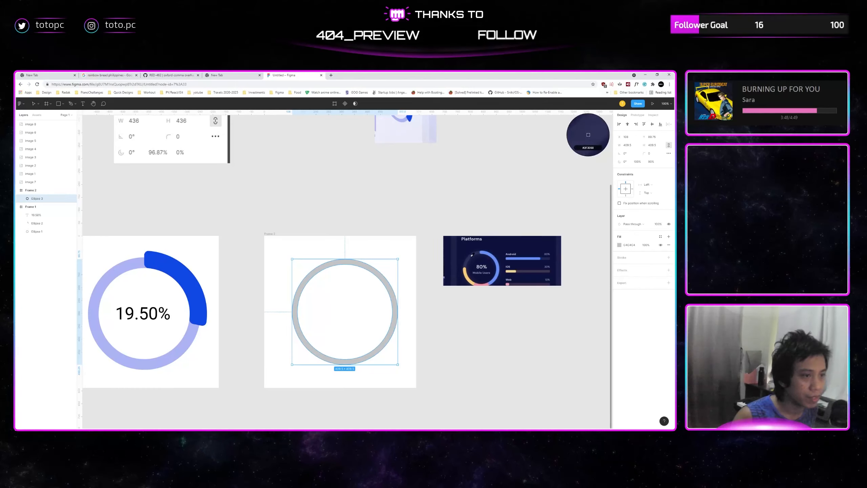
click(588, 134)
scroll(441, 207, left, 1)
click(283, 229)
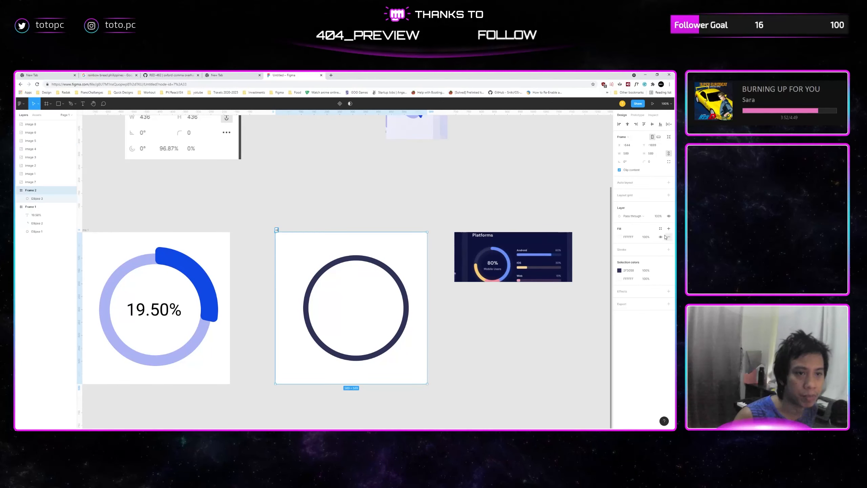
click(620, 237)
click(559, 316)
click(513, 241)
click(499, 207)
scroll(448, 183, down, 1)
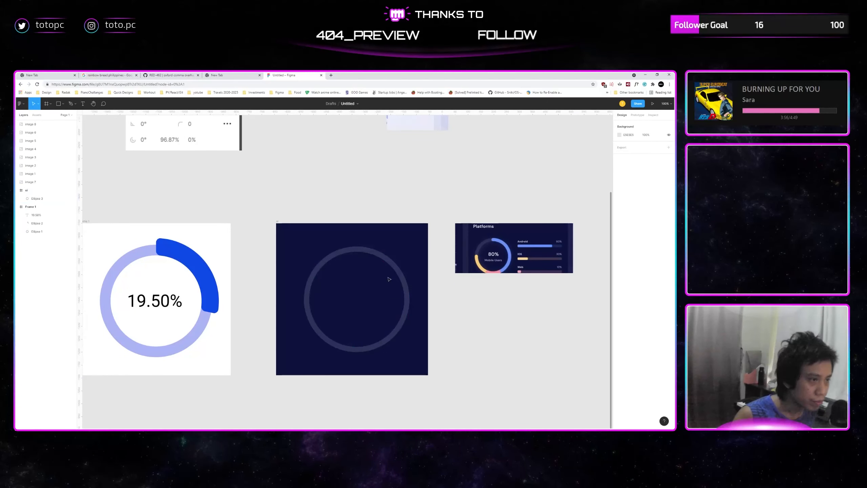
Duplicate the dark ring in place and fill the copy with the blue sampled from the Platforms reference's chart.
click(389, 279)
scroll(405, 272, right, 1)
scroll(405, 272, up, 1)
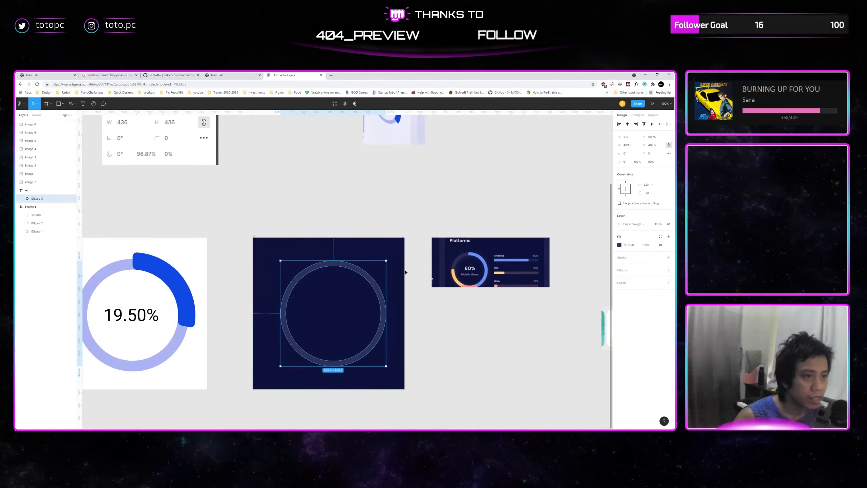
key(ctrl+v)
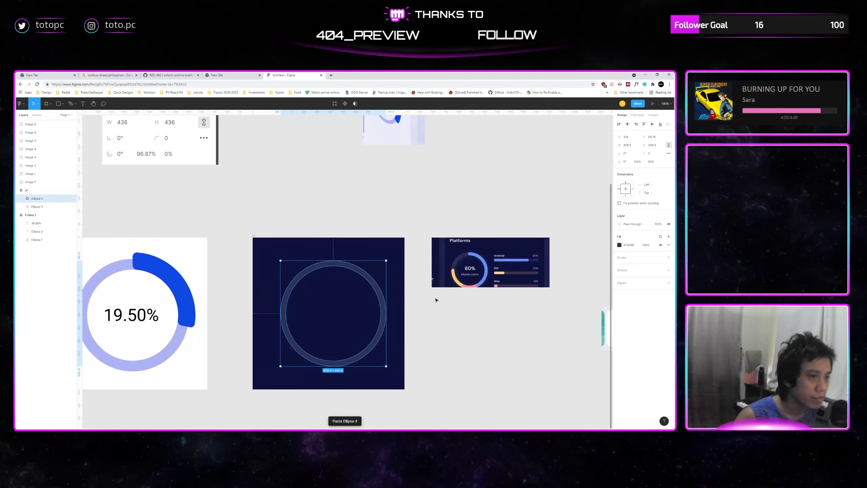
click(418, 290)
click(383, 308)
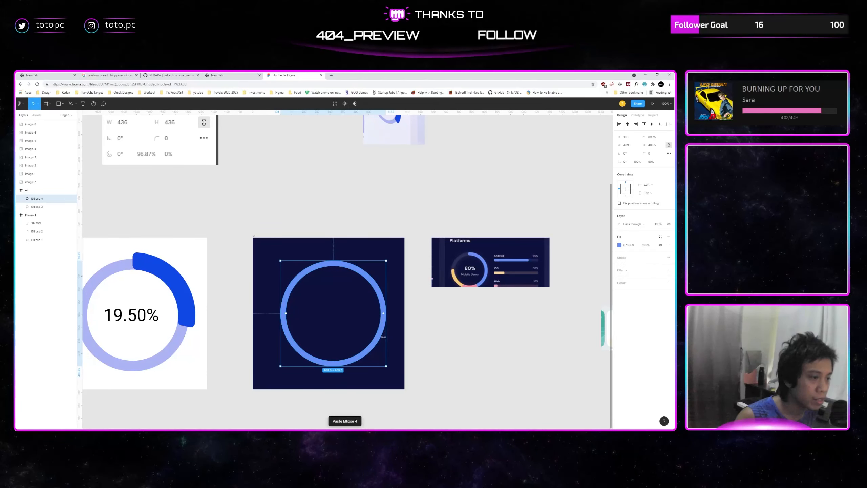
Make the blue ring an arc starting at -90° with a sweep of about 37.5%.
drag(384, 315, 335, 268)
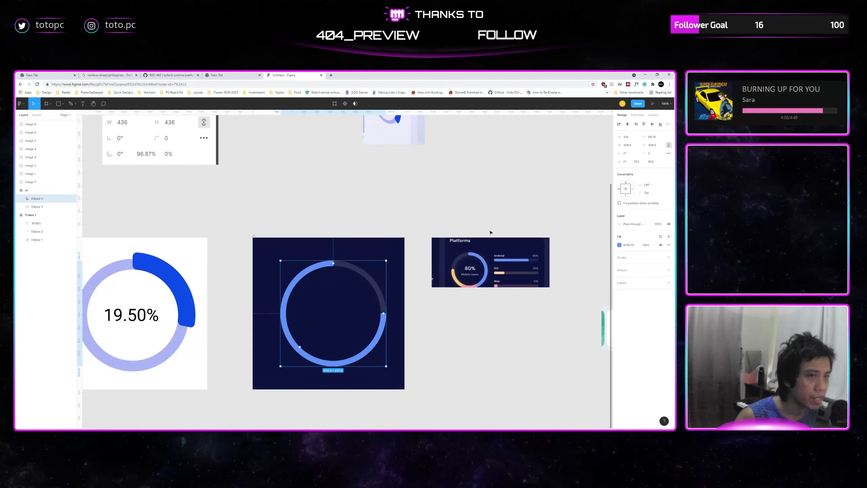
click(625, 162)
text(-9)
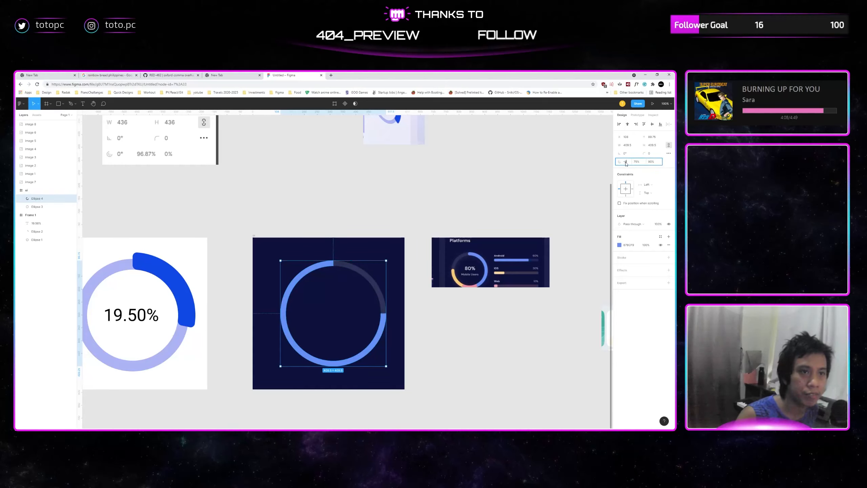
text(0)
key(Return)
drag(284, 314, 373, 349)
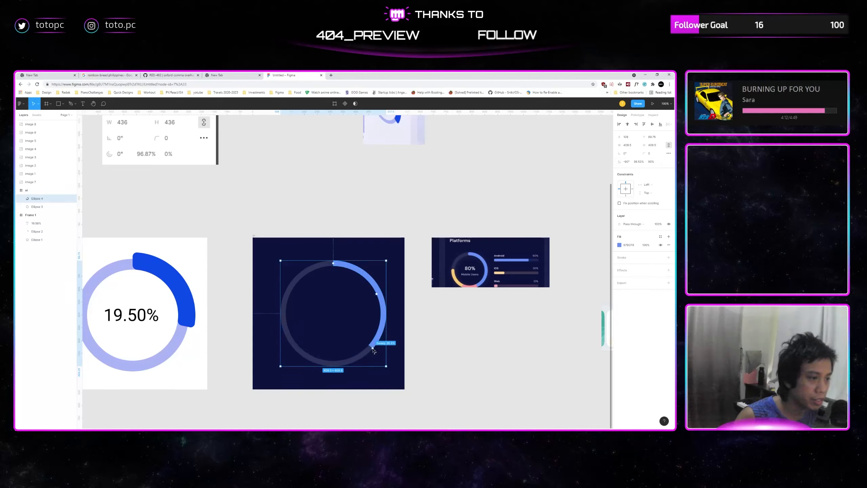
click(422, 341)
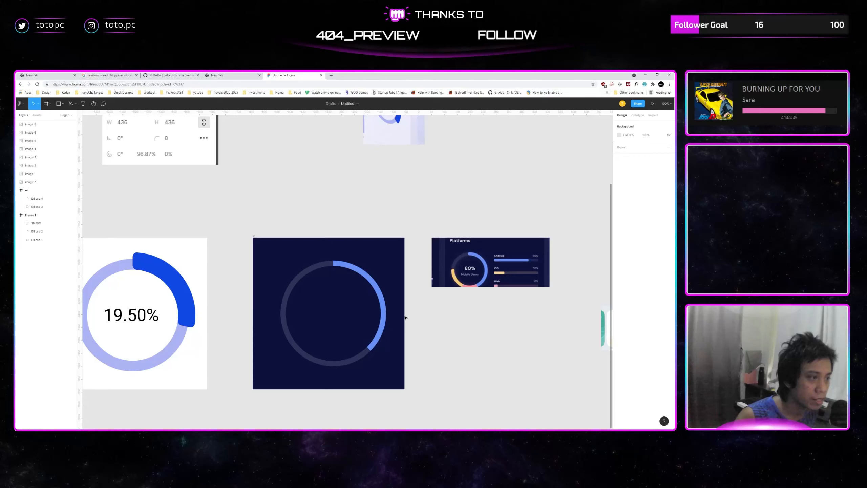
Round the ends of the blue arc by setting its corner radius to 20.
click(386, 312)
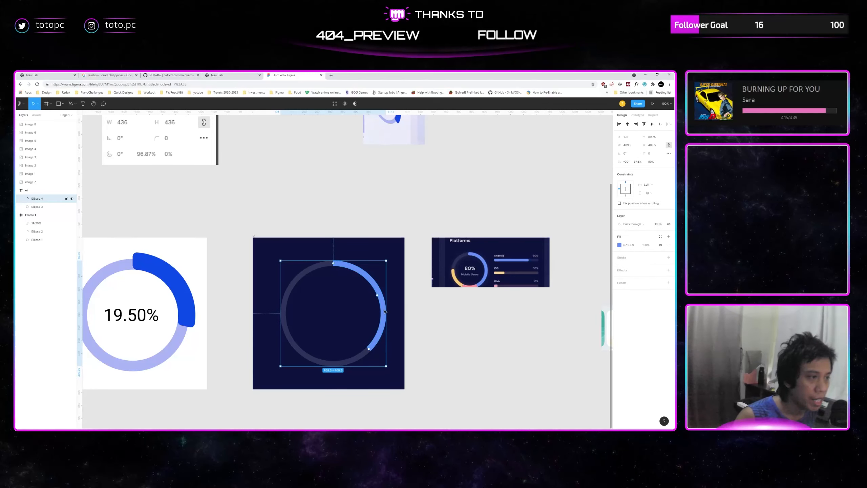
click(658, 154)
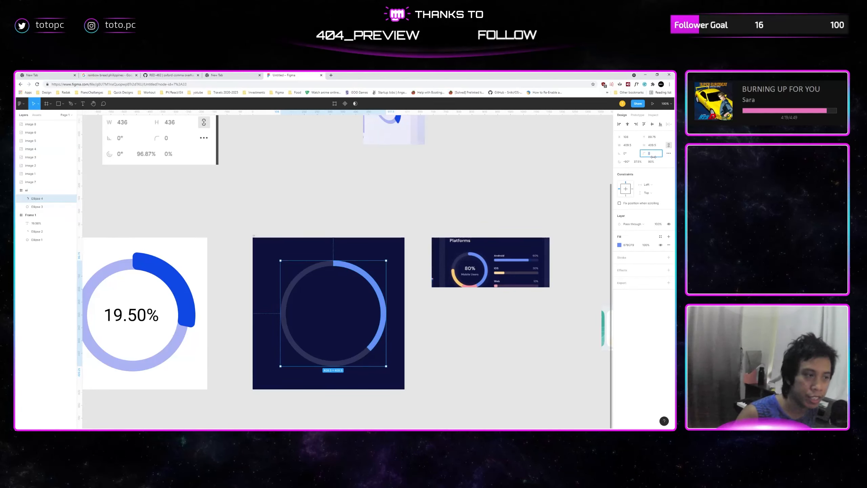
text(10)
key(Return)
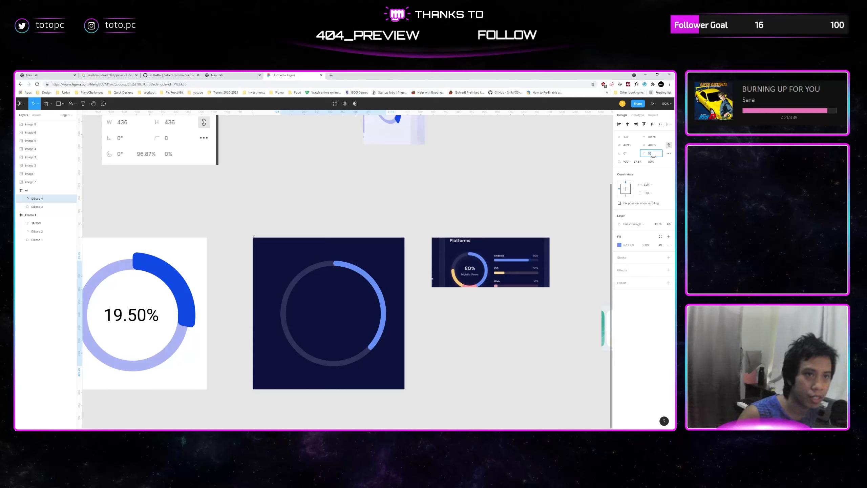
text(0)
key(Return)
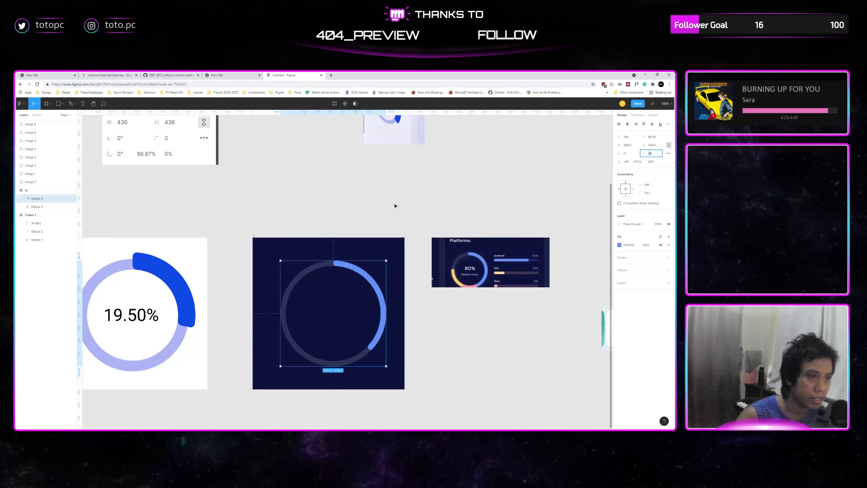
click(457, 345)
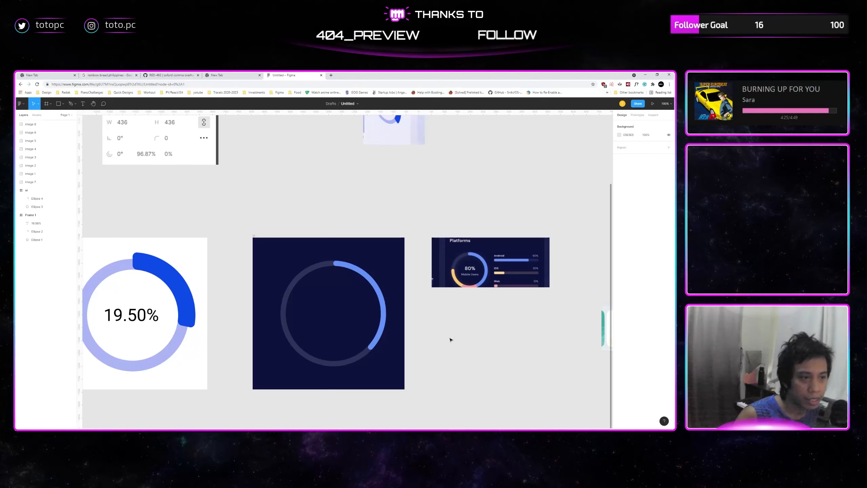
Duplicate the blue arc in place and fill the copy with the pink sampled from the Platforms reference.
click(382, 324)
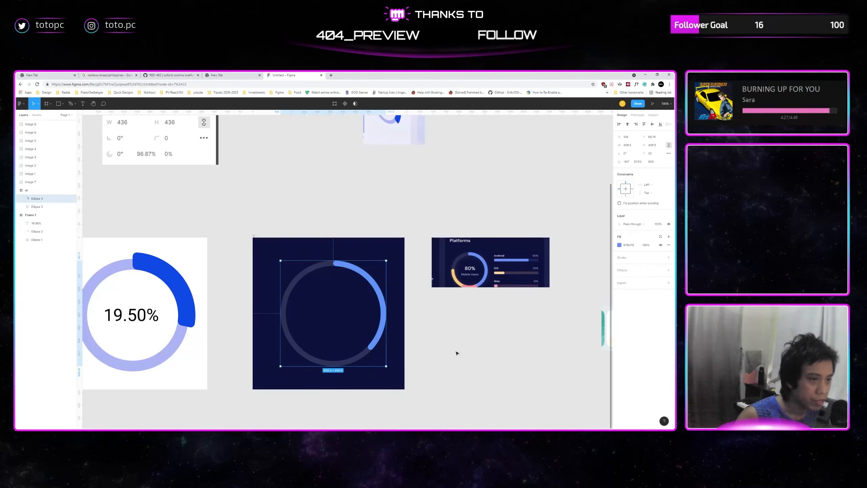
key(ctrl+v)
key(o)
key(i)
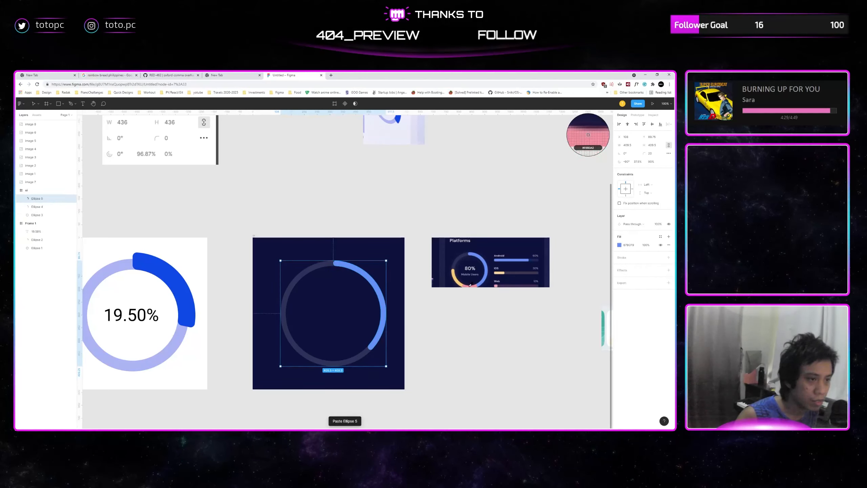
click(470, 286)
Extend the pink arc's sweep to about 59% and send it behind the blue arc.
drag(367, 352, 315, 357)
click(341, 342)
click(376, 342)
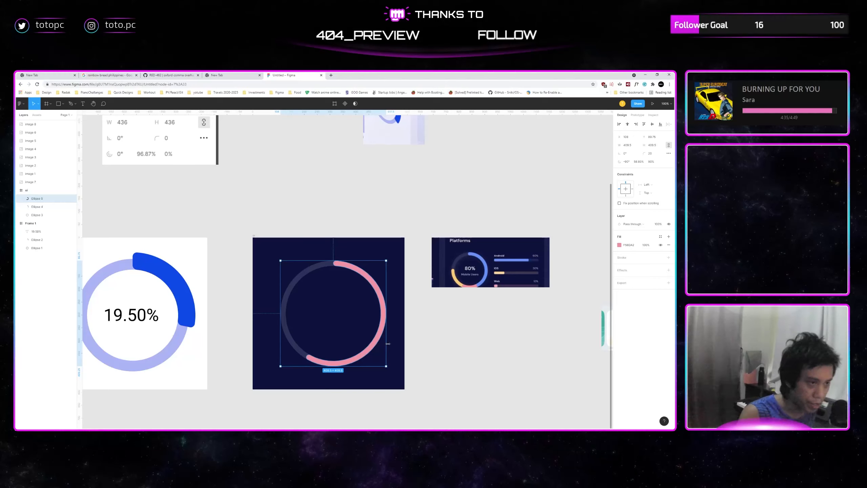
key(ctrl+bracketleft)
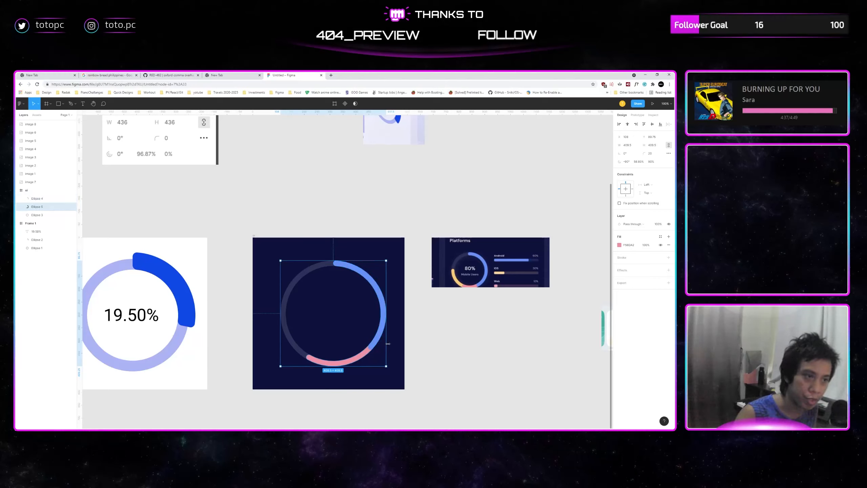
click(432, 347)
Add a copy of the pink arc with about 73% sweep and the reference's yellow fill, placed behind the pink arc.
click(347, 363)
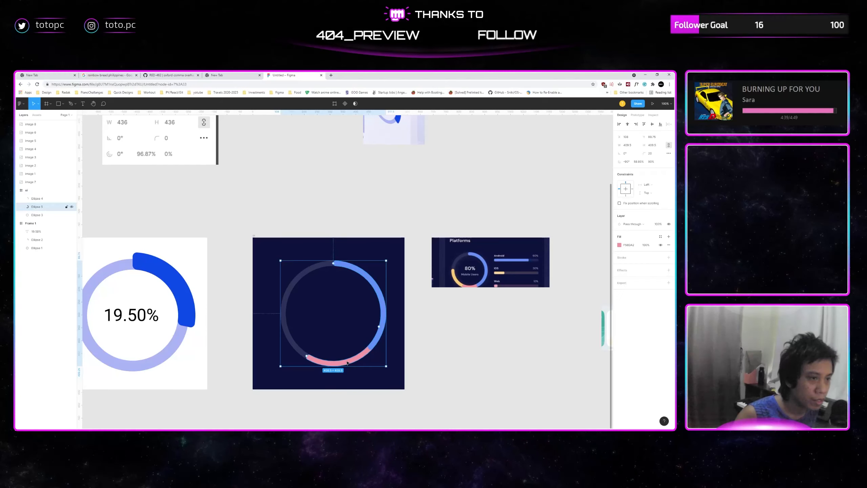
key(ctrl+v)
drag(308, 357, 283, 320)
key(i)
click(454, 276)
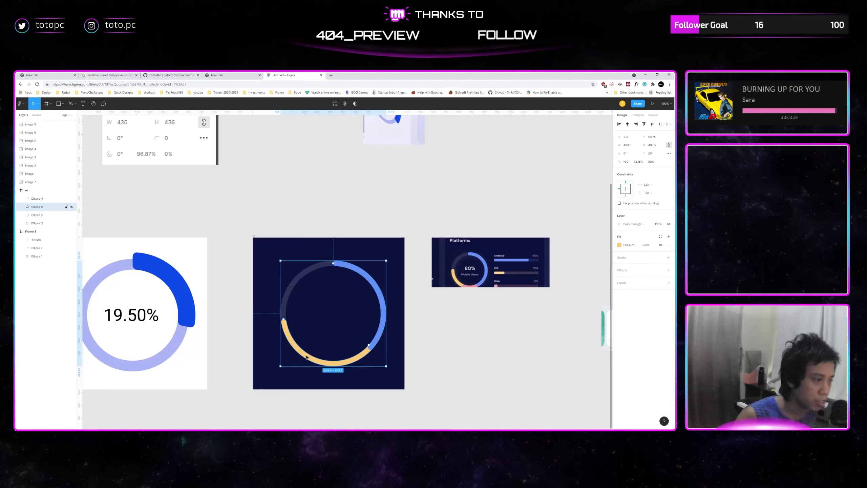
key(ctrl+bracketleft)
click(443, 351)
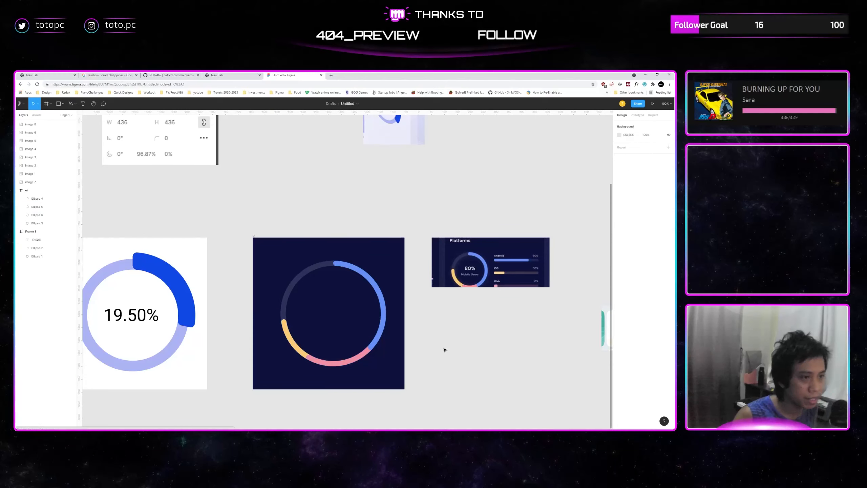
Copy the 19.50% text into the dark frame's ring as a light-coloured "80%" label.
drag(131, 315, 334, 308)
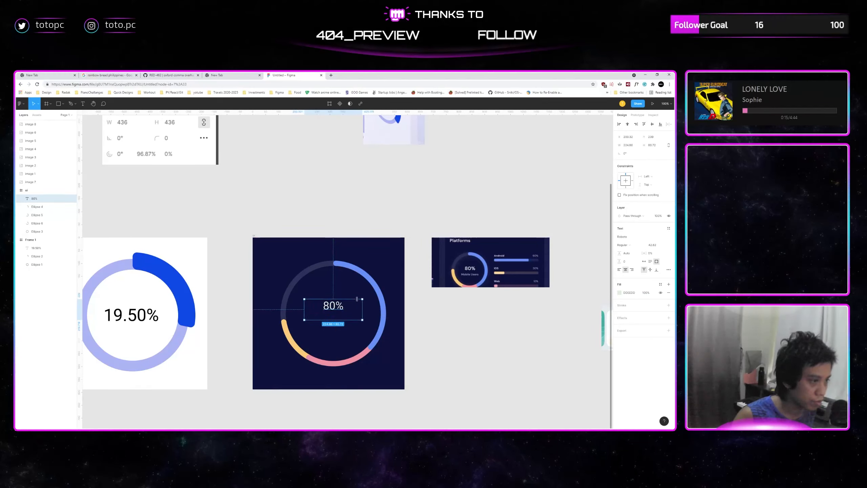
Move the 80% label slightly higher in the dark ring and place a copy beneath it reading "Mobile Users".
drag(351, 301, 362, 292)
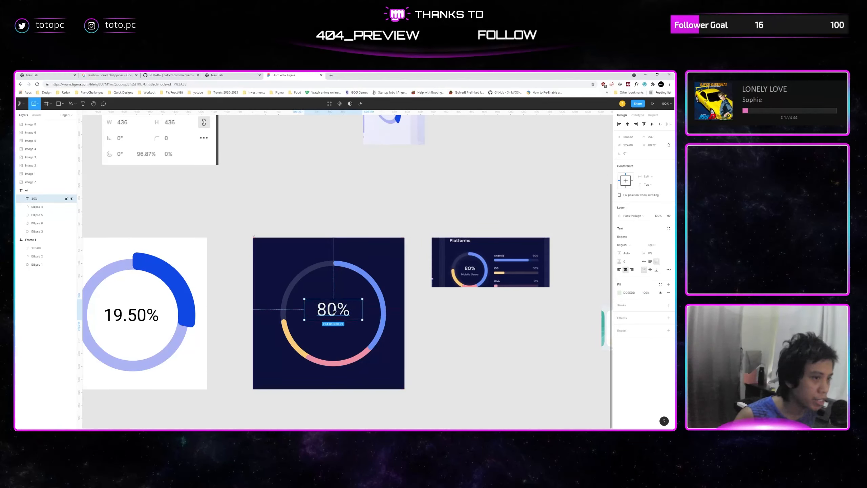
click(449, 323)
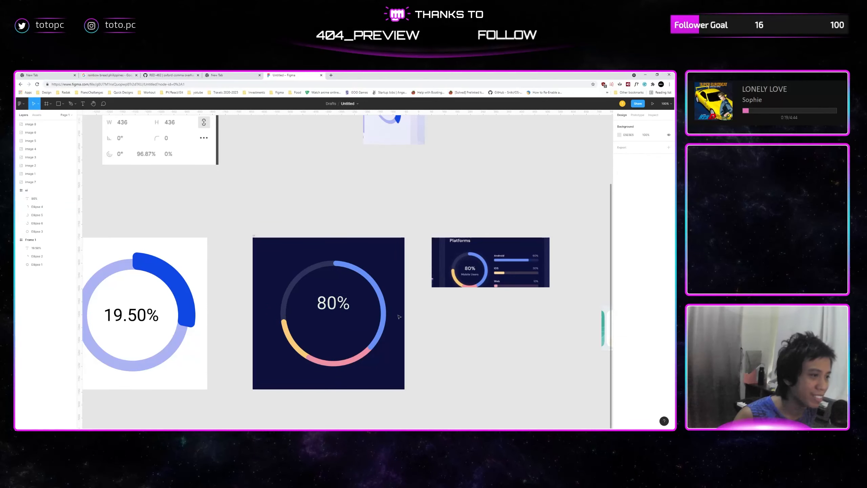
alt+drag(339, 309, 339, 327)
double_click(340, 327)
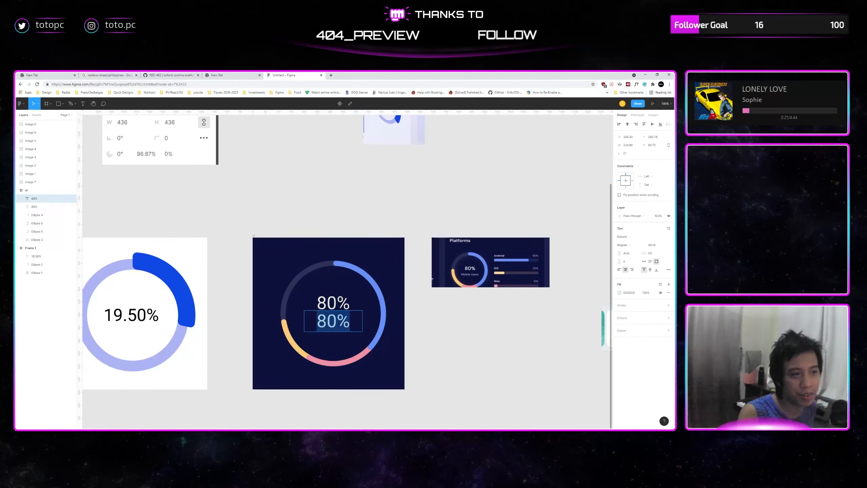
text(m)
key(BackSpace)
text(Mobil)
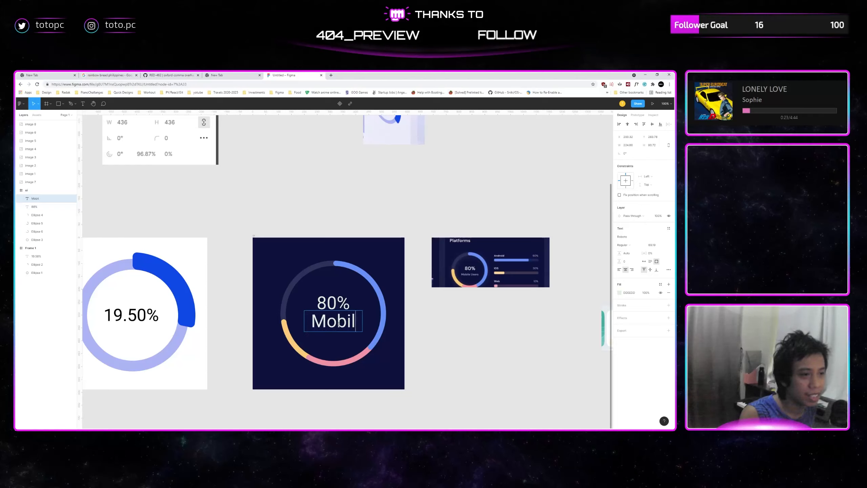
text(e Users)
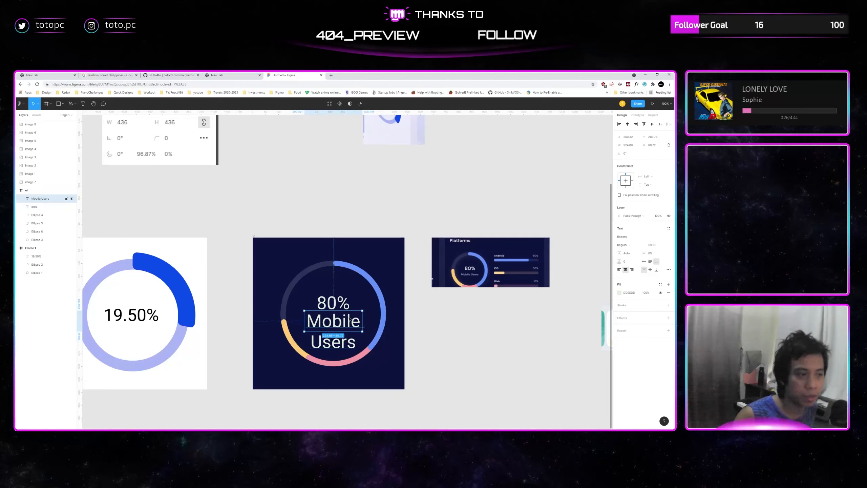
Reduce the font size of the "Mobile Users" text until it fits on one line.
key(ctrl+a)
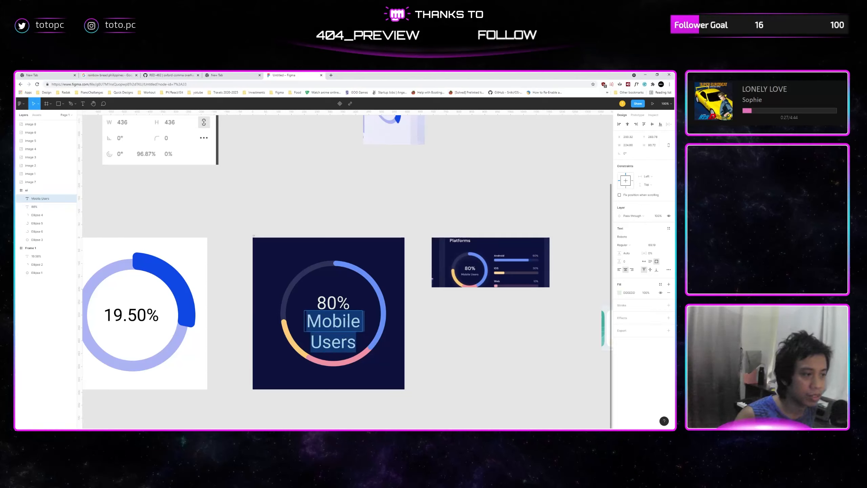
click(654, 247)
key(shift+Down)
key(shift+Down)
key(shift+Down)
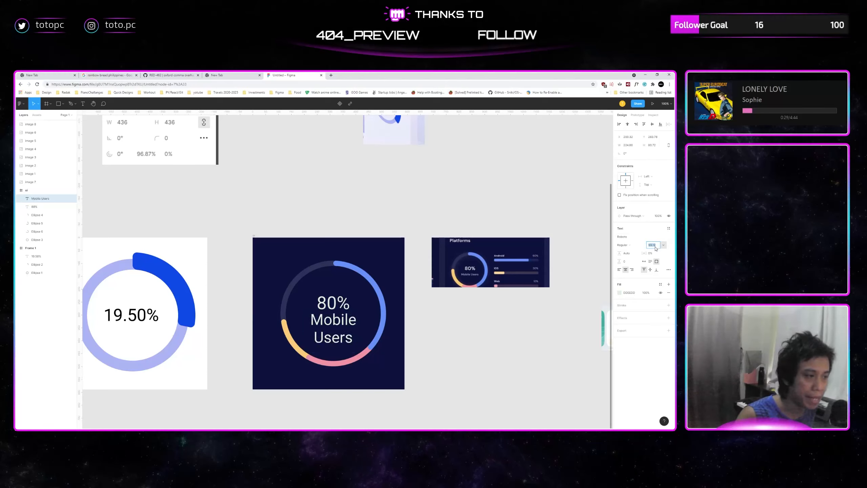
key(shift+Down)
click(542, 371)
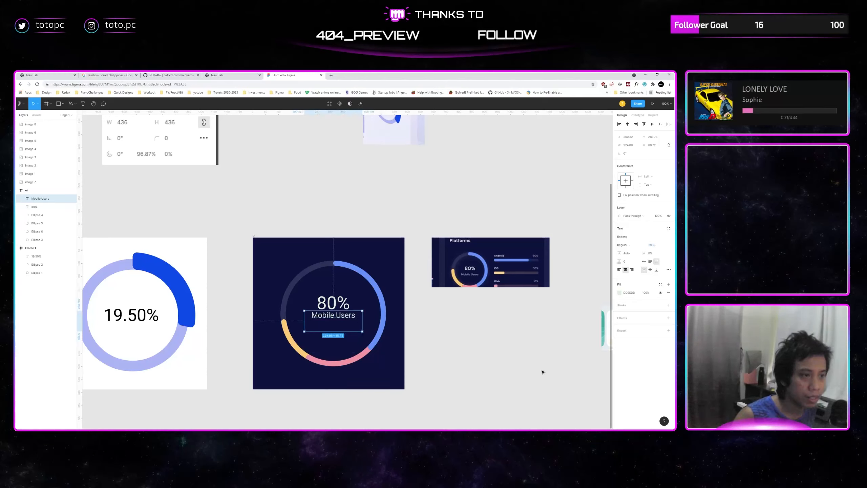
Arrange the 80% label and a dimmed "Mobile Users" caption as a centred pair inside the dark frame's ring.
mouse_move(345, 317)
mouse_down()
mouse_move(346, 327)
mouse_move(338, 308)
mouse_up()
double_click(338, 341)
shift+click(338, 305)
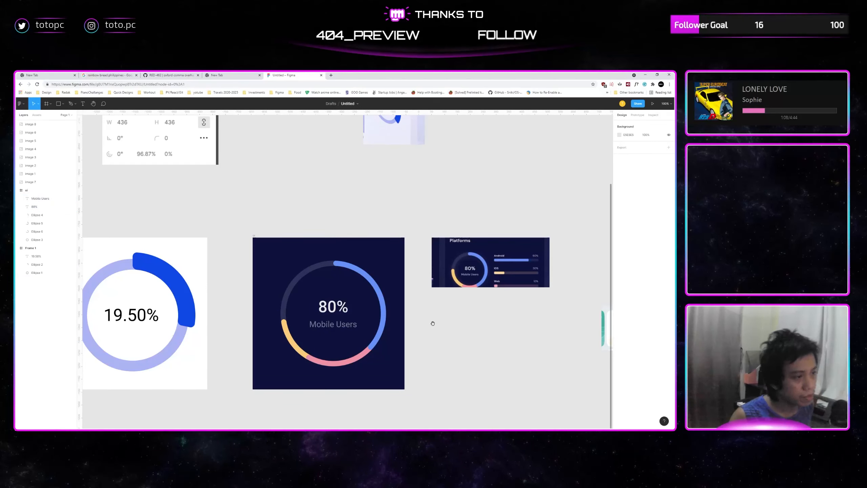
Try expanding the dark ring's blue arc to a full sweep and closing its inner hole into a solid disc.
drag(433, 324, 441, 332)
click(370, 284)
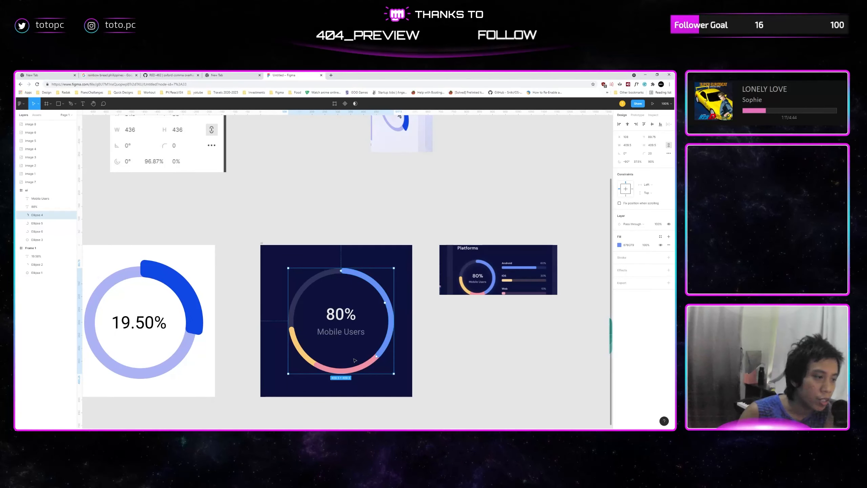
click(299, 347)
click(313, 288)
click(309, 283)
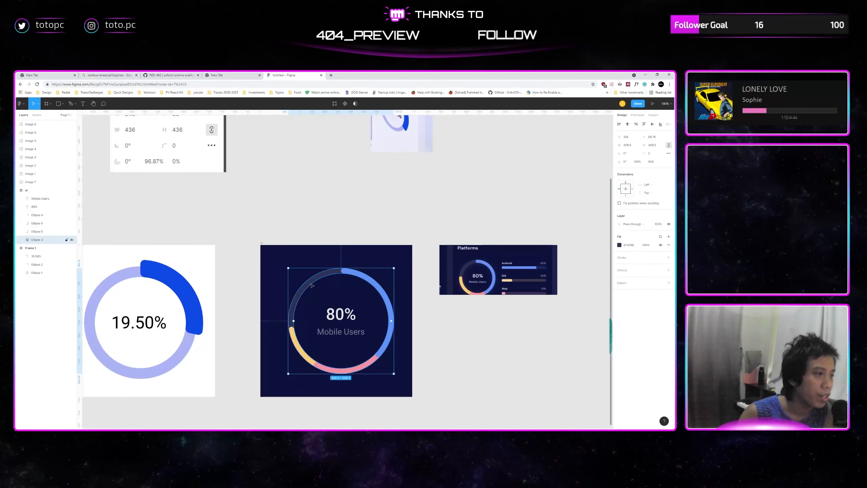
click(389, 314)
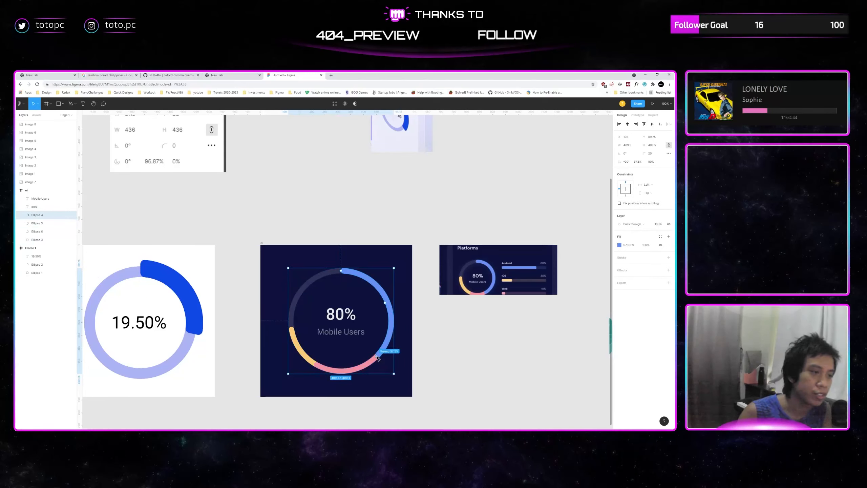
drag(379, 359, 341, 274)
drag(342, 367, 341, 321)
click(490, 329)
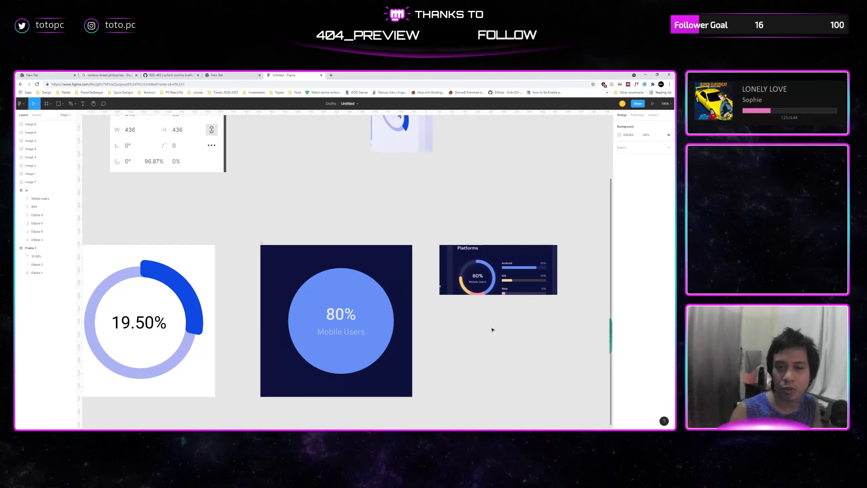
Undo the last sweep and ratio changes to the blue arc.
key(ctrl+z)
key(ctrl+z)
key(ctrl+z)
click(501, 343)
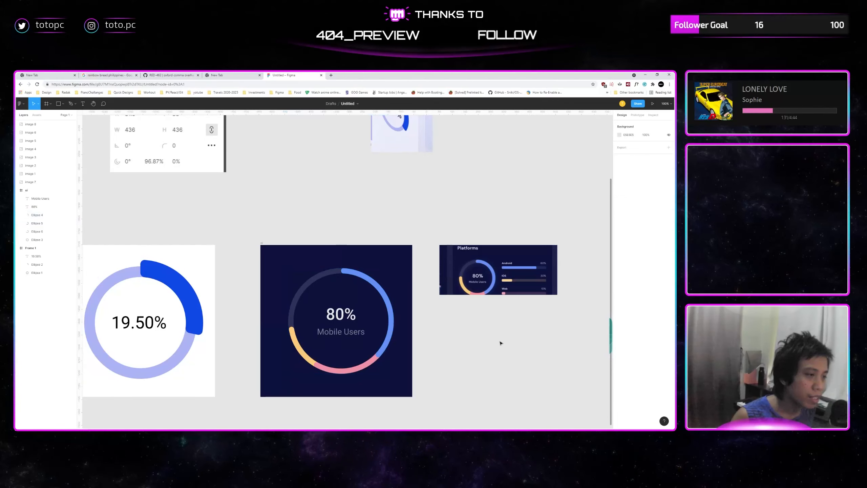
Move the Platforms reference above the dark frame and line up the Emails Sent reference beside it.
drag(509, 330, 441, 344)
drag(449, 279, 321, 199)
drag(606, 261, 421, 232)
drag(422, 260, 311, 211)
drag(349, 224, 496, 233)
drag(468, 236, 478, 212)
drag(471, 215, 466, 198)
drag(203, 248, 189, 248)
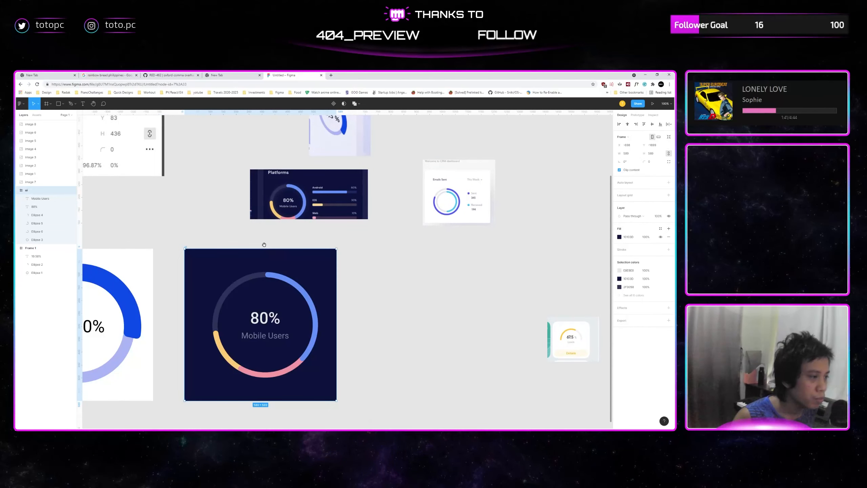
Duplicate the 19.50% frame beside the dark frame and delete the arc, ring and text from the copy.
drag(267, 245, 336, 241)
drag(150, 240, 505, 244)
drag(431, 242, 208, 242)
click(308, 236)
click(383, 286)
key(Delete)
click(383, 285)
key(Delete)
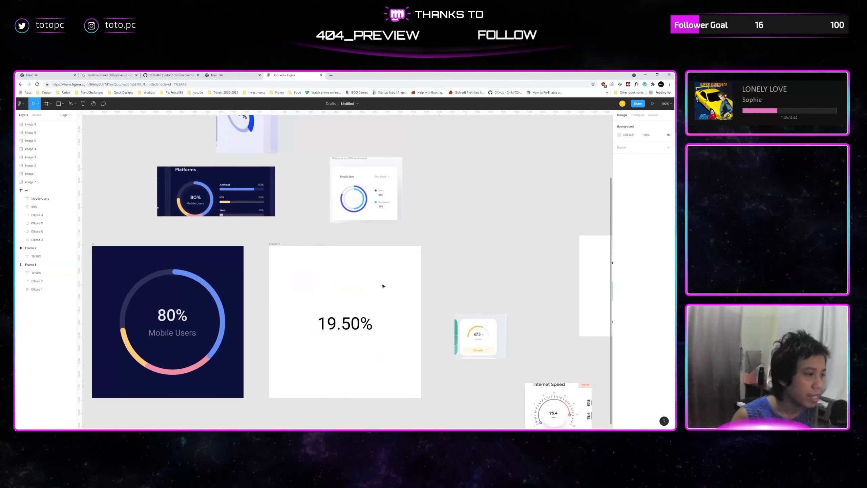
click(354, 320)
key(Delete)
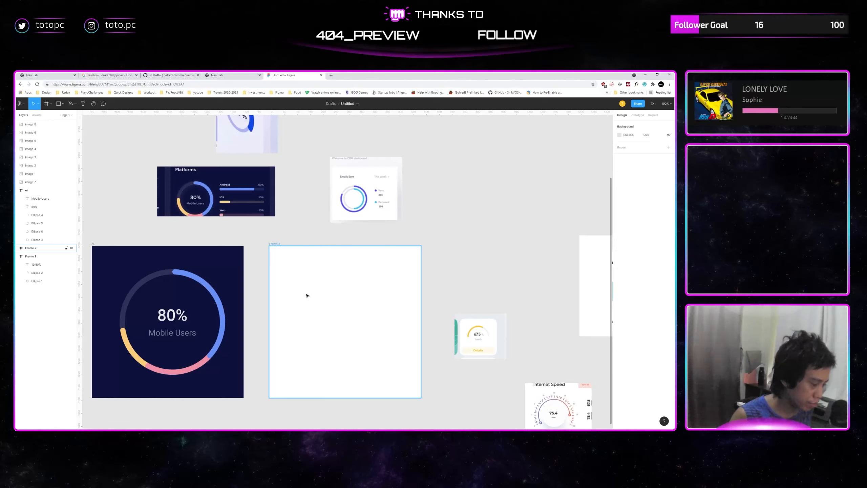
Draw a circle about 270 px across in the left half of the emptied white frame.
key(o)
drag(288, 275, 365, 356)
drag(346, 321, 340, 332)
drag(360, 365, 351, 357)
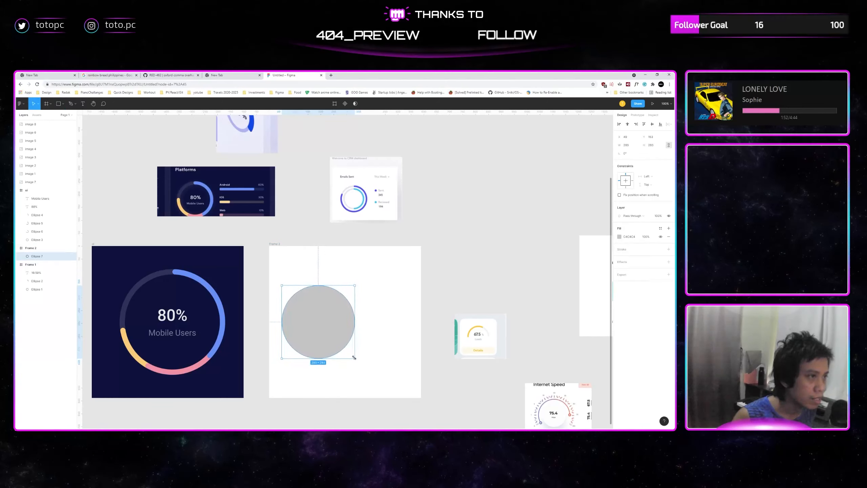
Turn the circle into a thin closed ring with a 90% ratio and a full sweep.
mouse_move(349, 323)
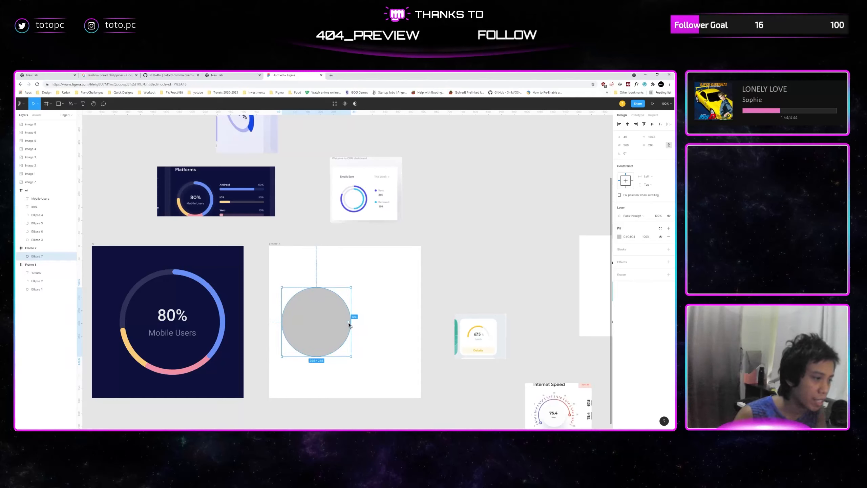
drag(349, 323, 351, 319)
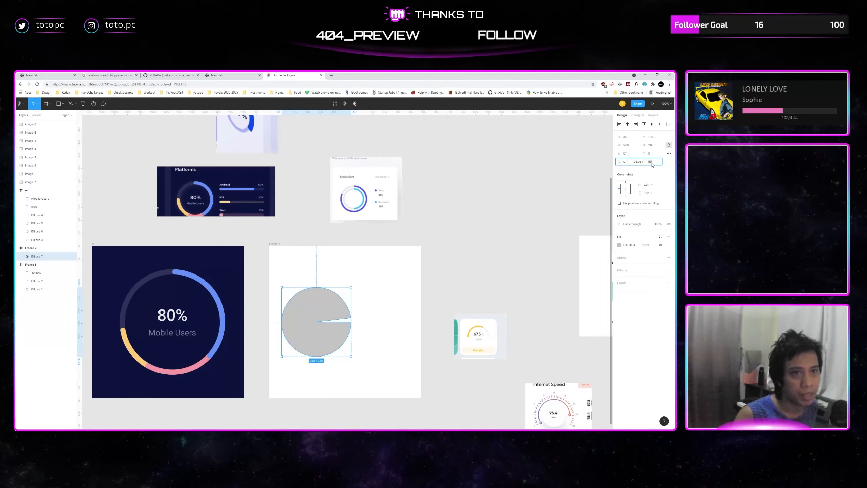
key(Return)
click(362, 307)
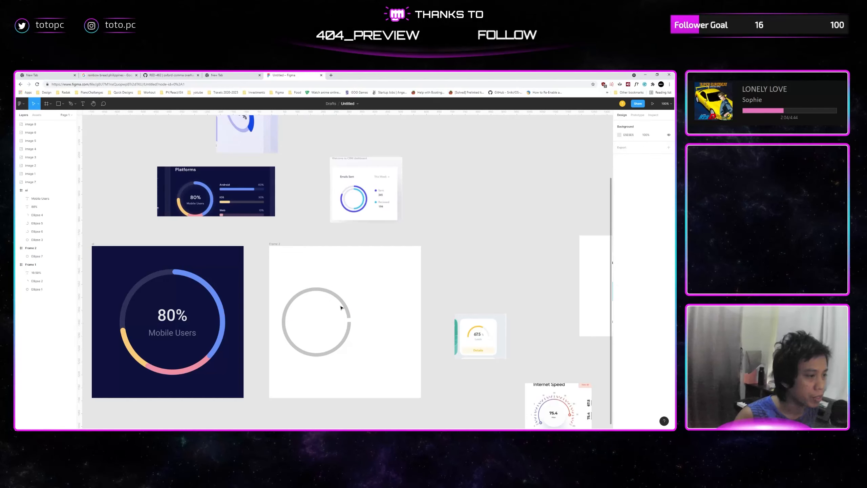
click(342, 304)
drag(349, 319, 350, 323)
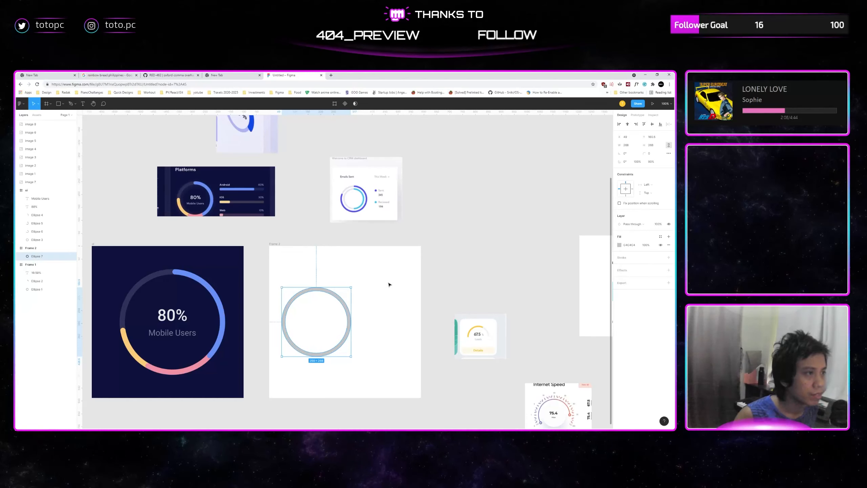
Fill the new ring with the light grey sampled from the Emails Sent reference.
key(i)
click(353, 187)
click(361, 294)
Duplicate the light grey ring in place and set the copy's arc start angle to -90°.
click(345, 304)
key(ctrl+c)
click(374, 296)
key(ctrl+v)
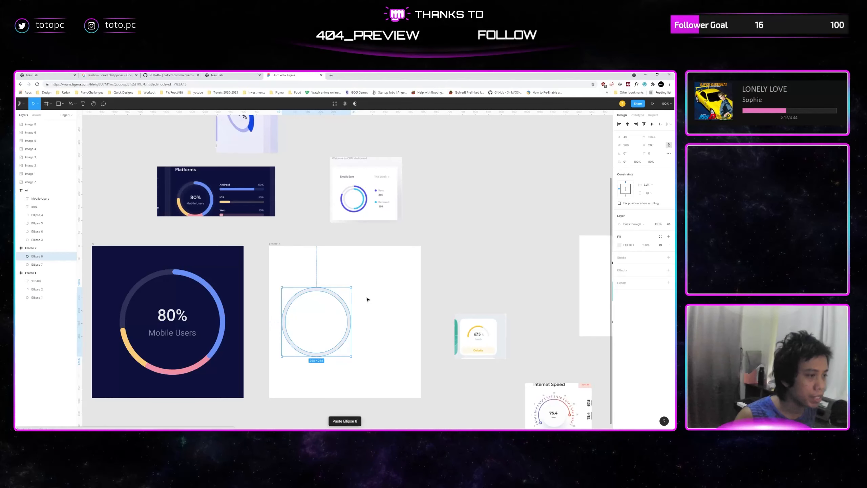
click(626, 163)
text(-90)
key(Return)
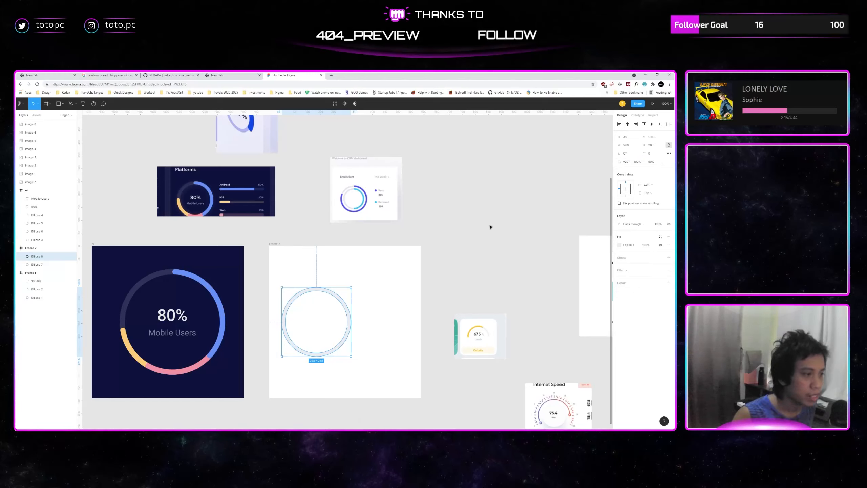
click(393, 295)
click(344, 306)
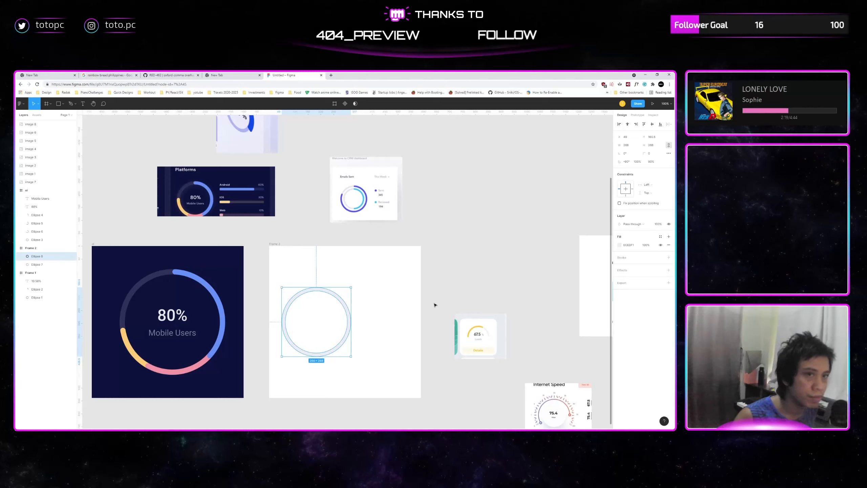
Shape the ring copy into a round-ended arc with about 78% sweep, filled with the Emails Sent reference's indigo.
drag(316, 289, 293, 321)
key(i)
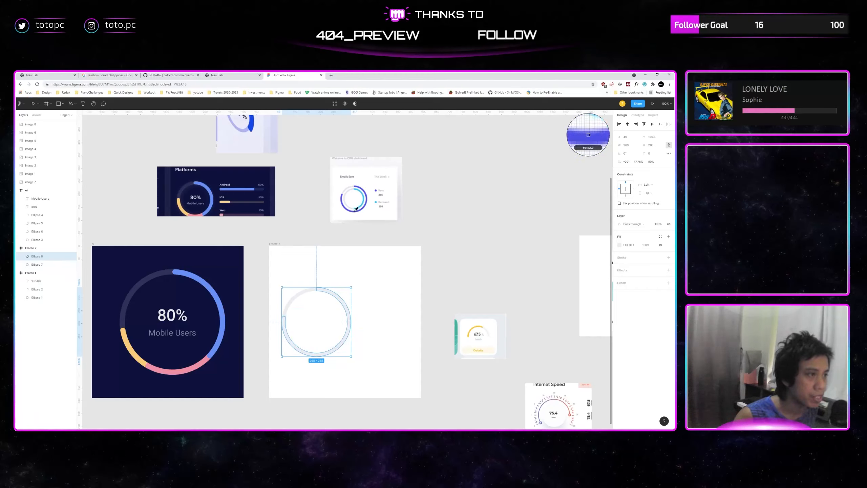
click(355, 208)
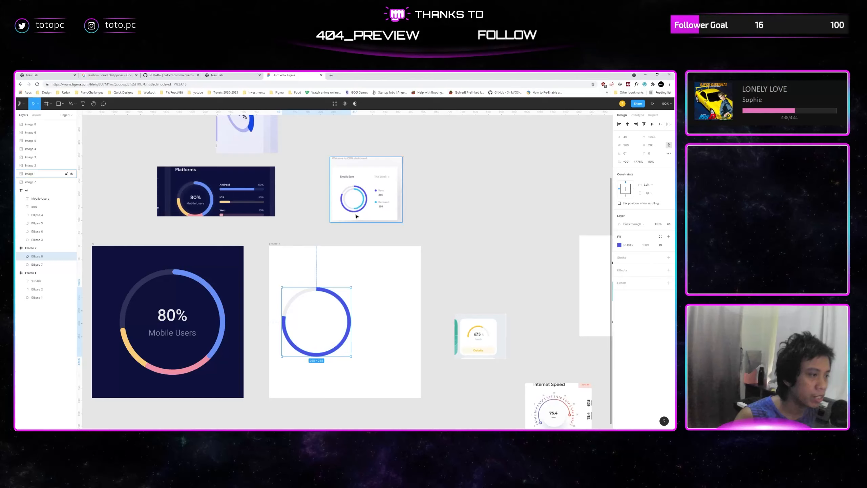
click(653, 154)
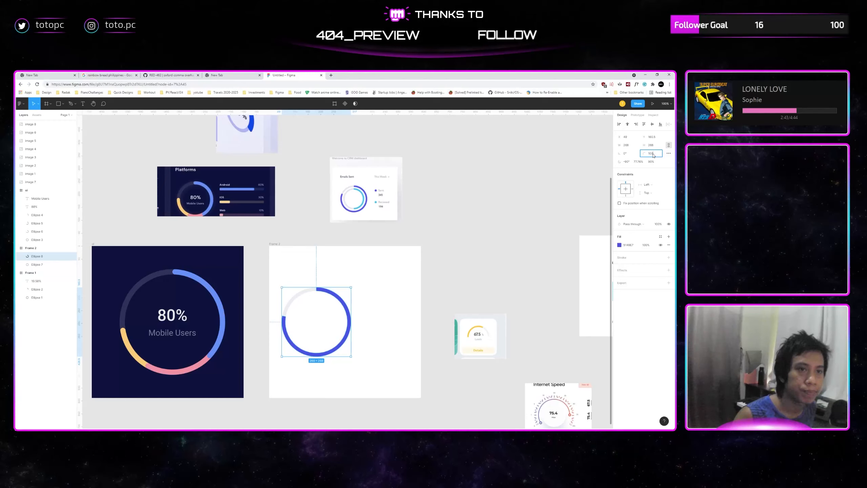
click(400, 282)
Duplicate the grey ring and indigo arc in place and scale the copies down into a concentric inner ring.
click(299, 295)
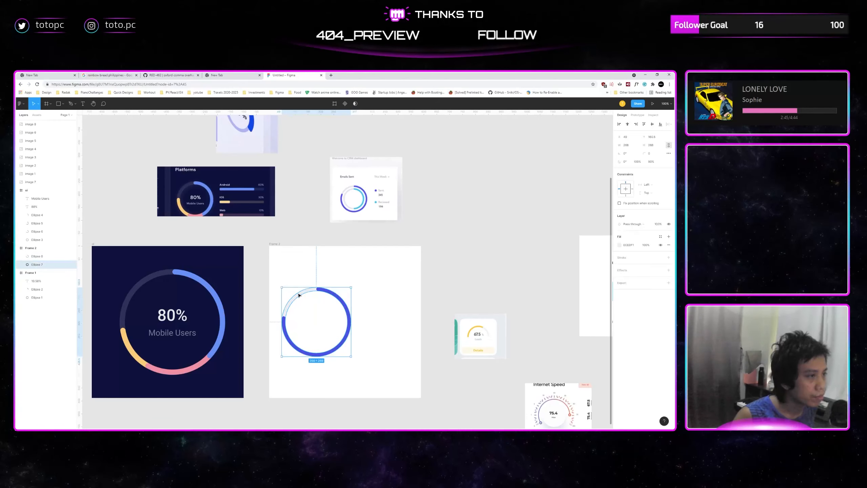
drag(291, 280, 378, 334)
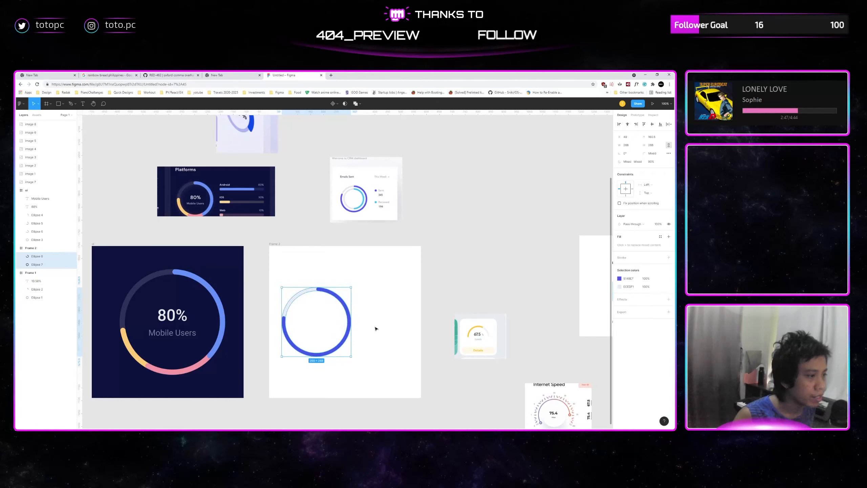
key(ctrl+v)
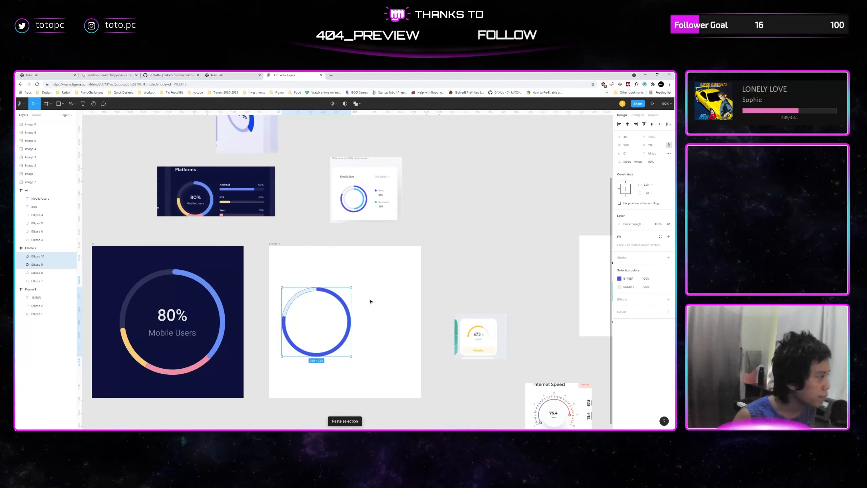
drag(351, 287, 386, 295)
click(349, 294)
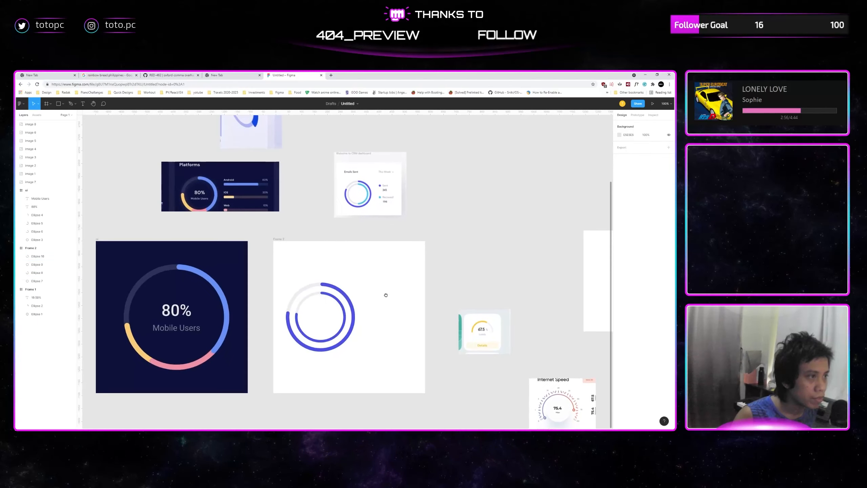
Compare the thickness and arc settings of the inner and outer grey rings, checking them against the Emails Sent reference.
key(ctrl+plus)
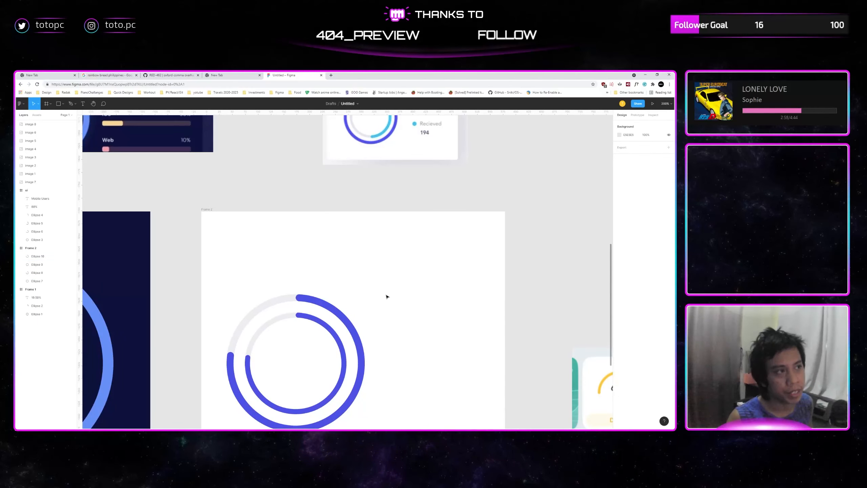
scroll(387, 296, up, 3)
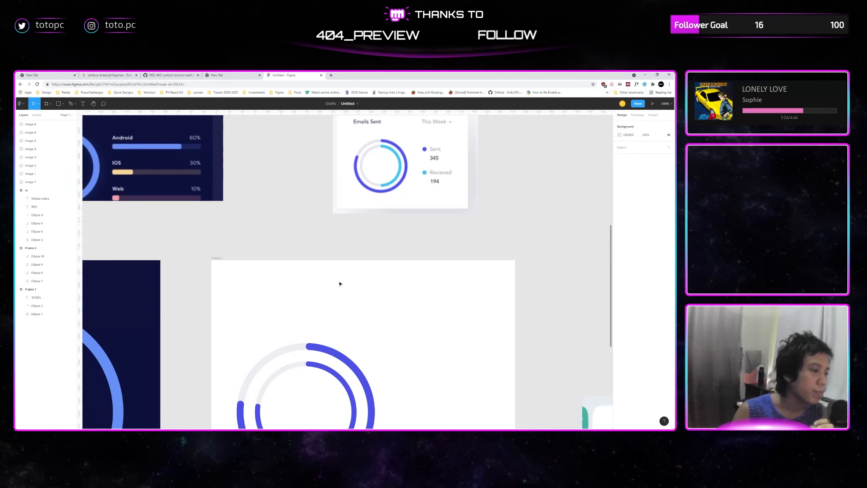
scroll(340, 284, down, 4)
click(283, 294)
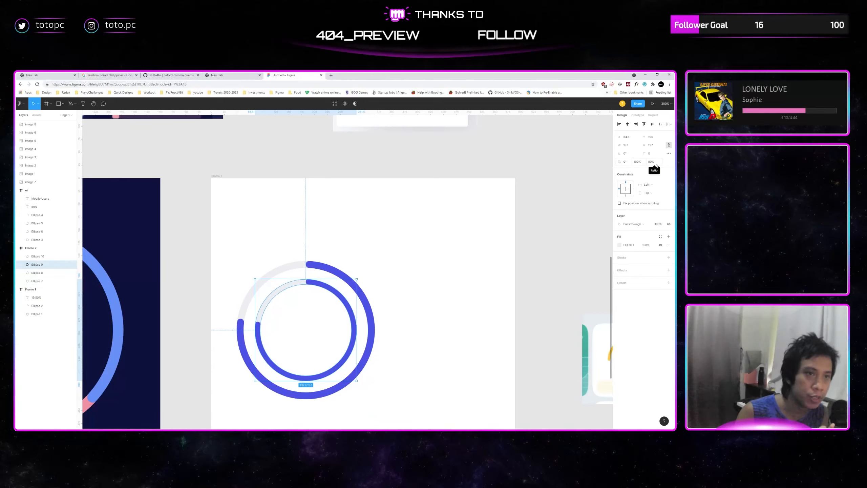
click(278, 272)
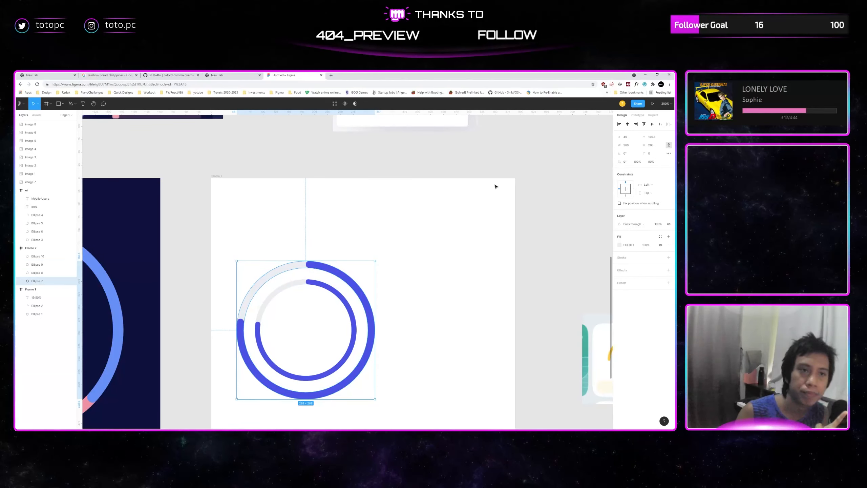
click(381, 270)
click(297, 287)
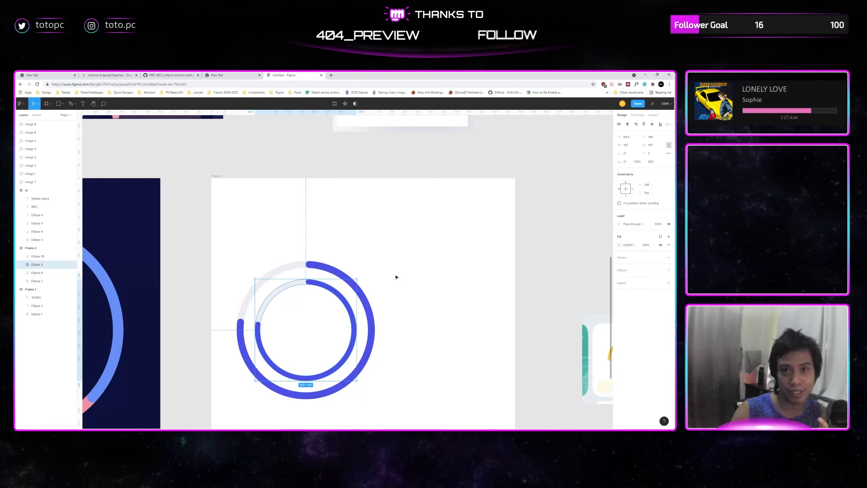
click(394, 276)
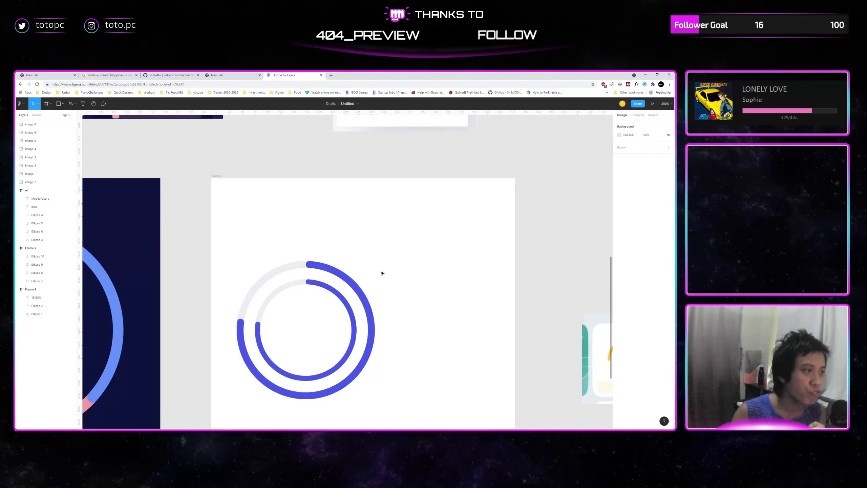
Move the inner grey ring and indigo arc together up against the outer ring's upper edge for a thickness comparison.
click(331, 279)
key(minus)
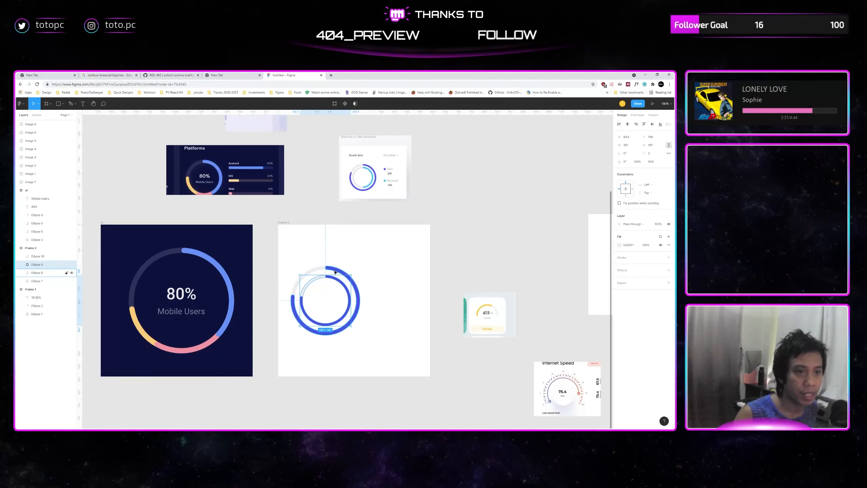
ctrl+scroll(333, 273, up, 6)
shift+click(321, 300)
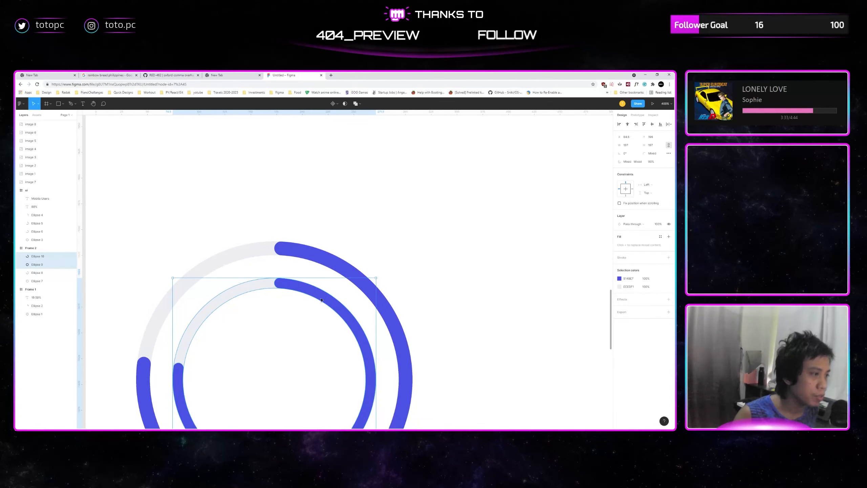
drag(321, 300, 304, 269)
click(245, 268)
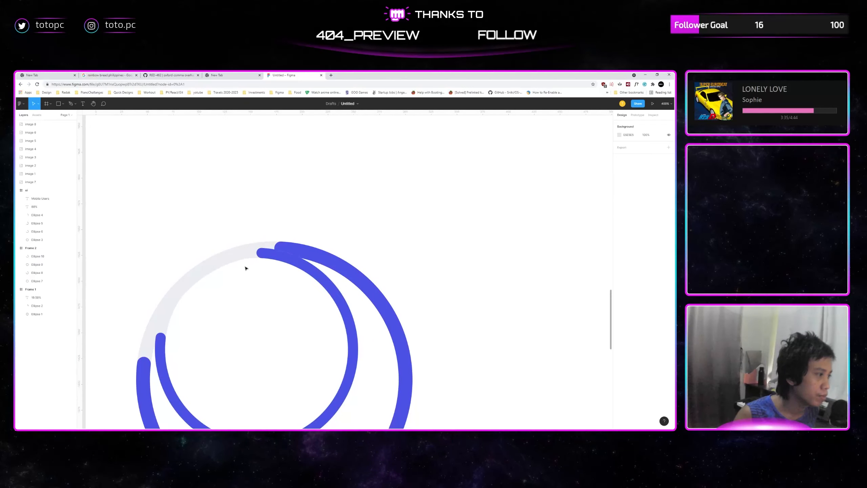
Recolour the inner grey ring a light blue that contrasts with the outer ring.
click(236, 253)
key(o)
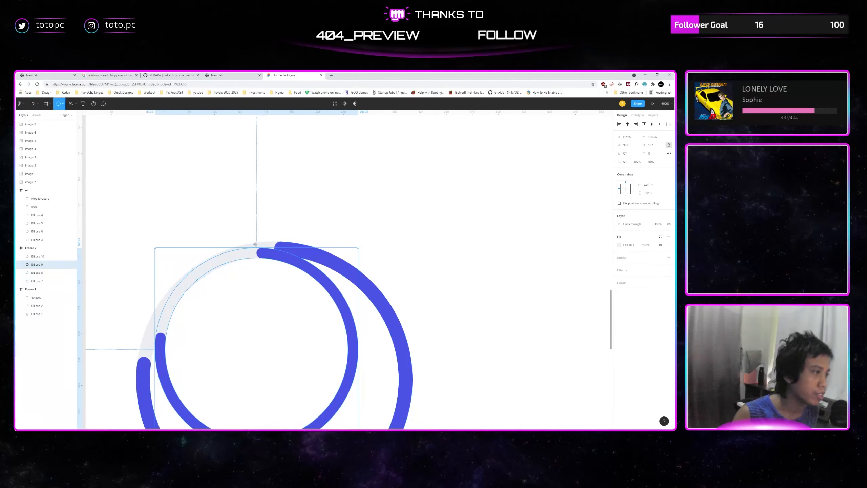
key(v)
click(619, 246)
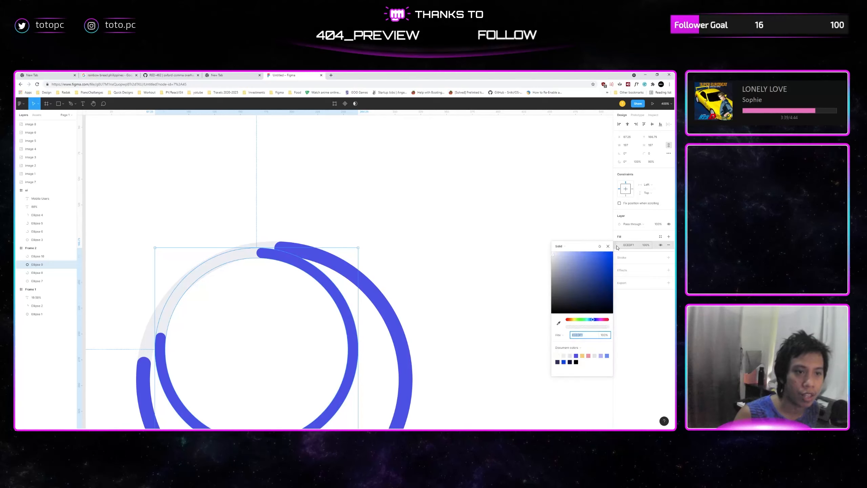
click(568, 254)
click(303, 230)
Set the ratio of the inner ring and its indigo arc to 87% and nudge them against the outer ring.
click(216, 261)
shift+click(263, 254)
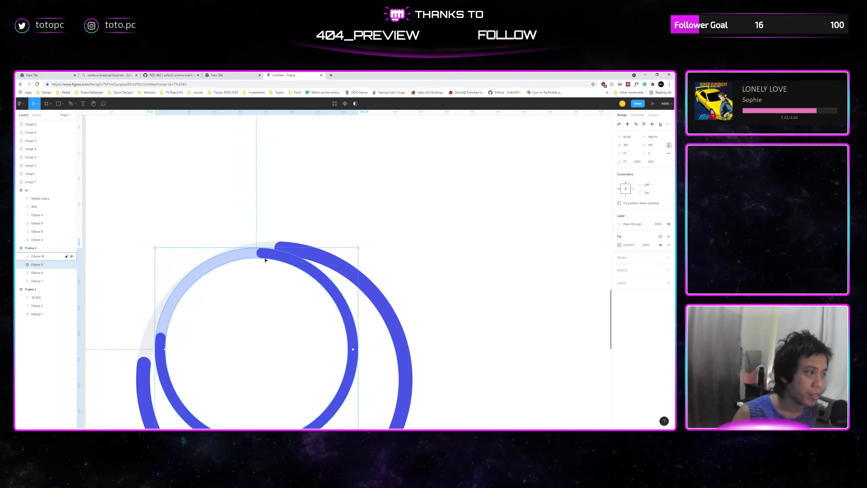
click(652, 163)
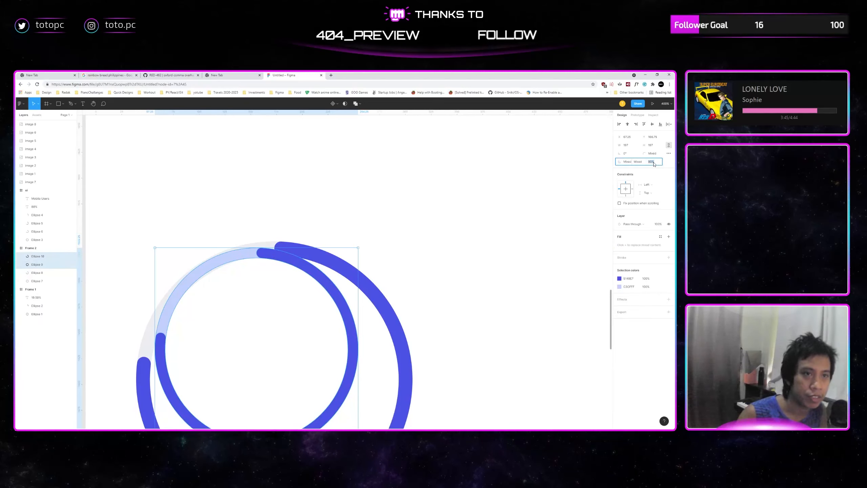
key(Up)
key(Down)
key(Down)
key(Down)
key(Down)
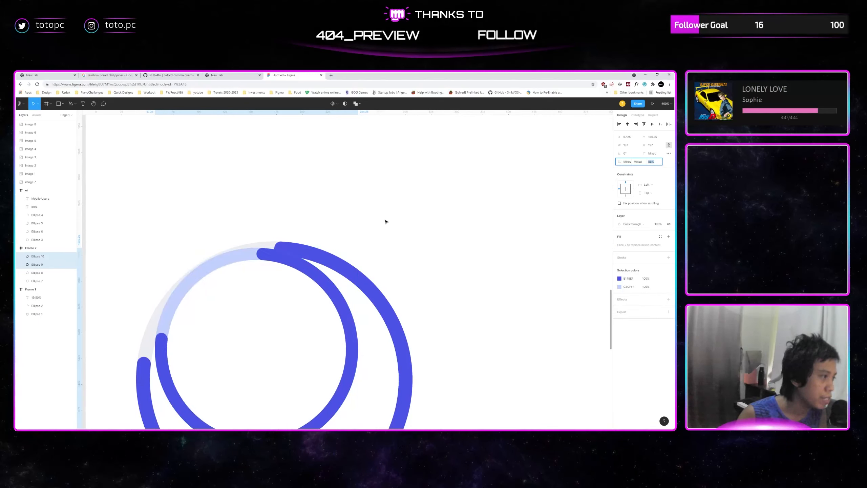
drag(229, 260, 228, 260)
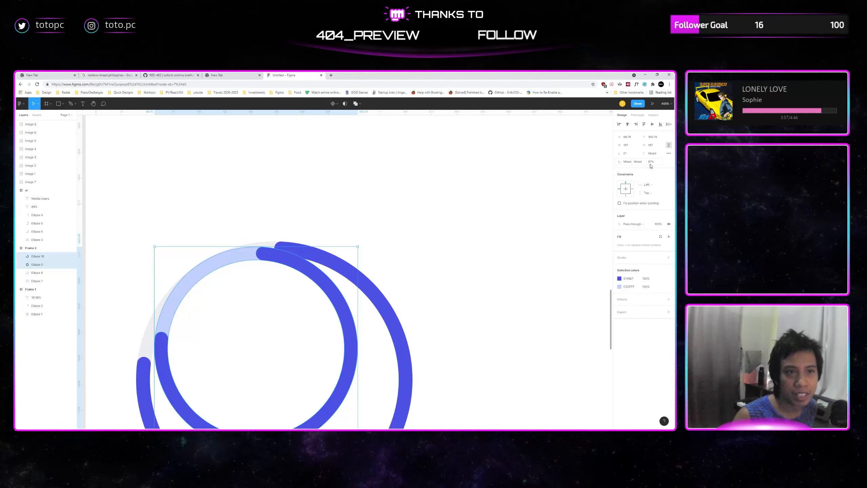
Move the inner ring and arc back to the outer ring's centre and fill the inner ring with the outer ring's light grey.
key(minus)
drag(348, 289, 358, 304)
click(402, 280)
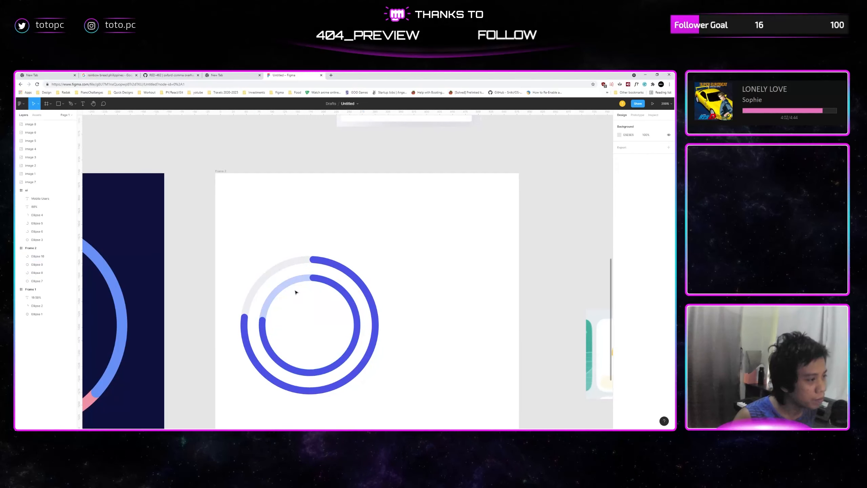
click(292, 281)
key(i)
click(290, 263)
click(383, 245)
Shorten the inner indigo arc so it ends at the ring's lower right, and fill it with the Emails Sent reference's cyan.
drag(384, 245, 383, 238)
key(minus)
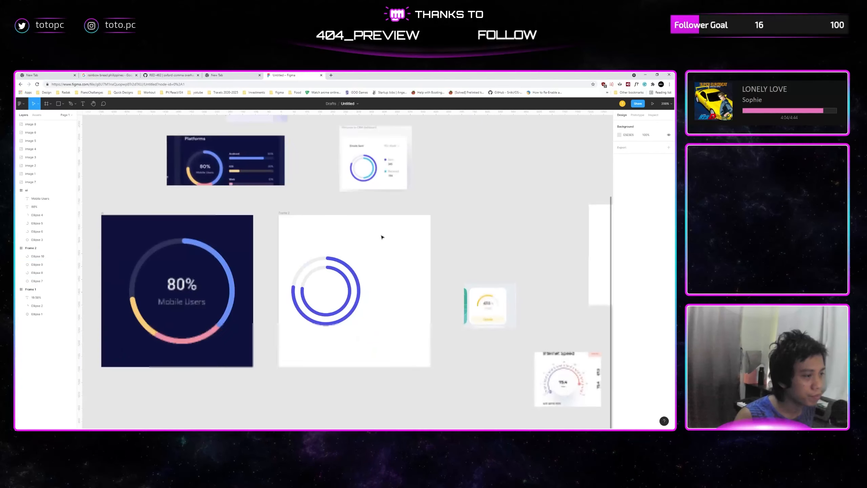
click(343, 309)
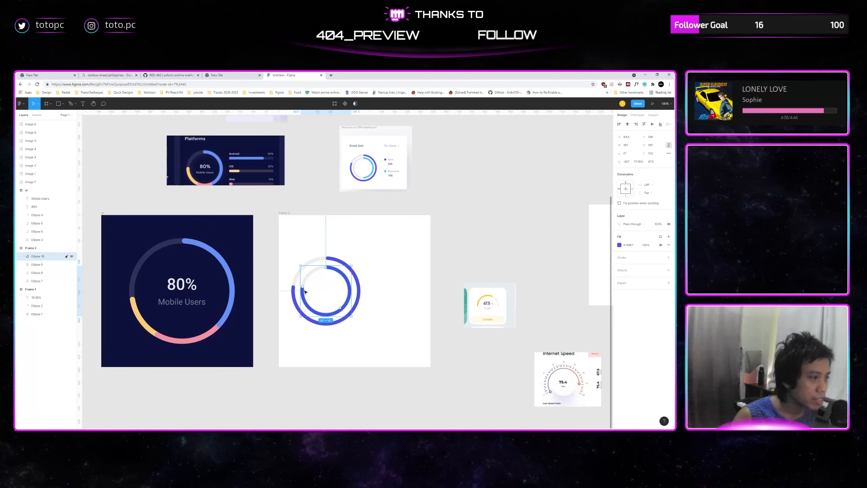
drag(301, 287, 344, 307)
key(i)
click(375, 169)
click(383, 263)
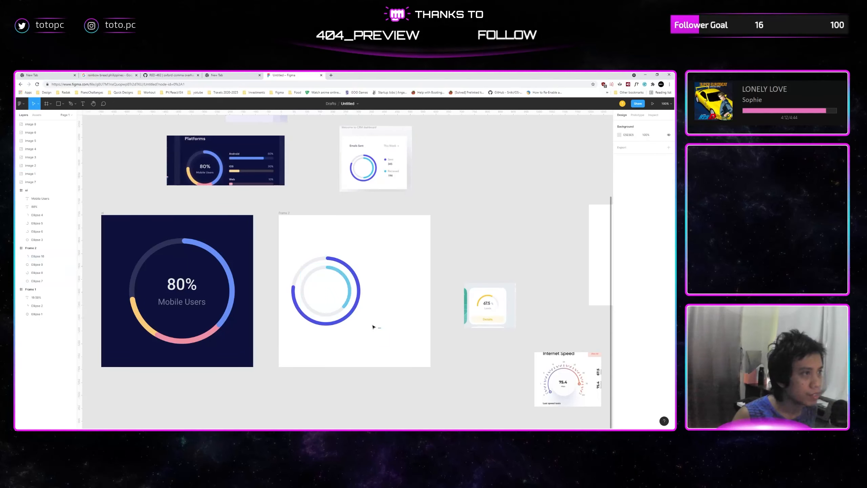
Move the whole double ring slightly down within its white frame.
drag(379, 329, 290, 248)
drag(348, 289, 348, 291)
click(385, 276)
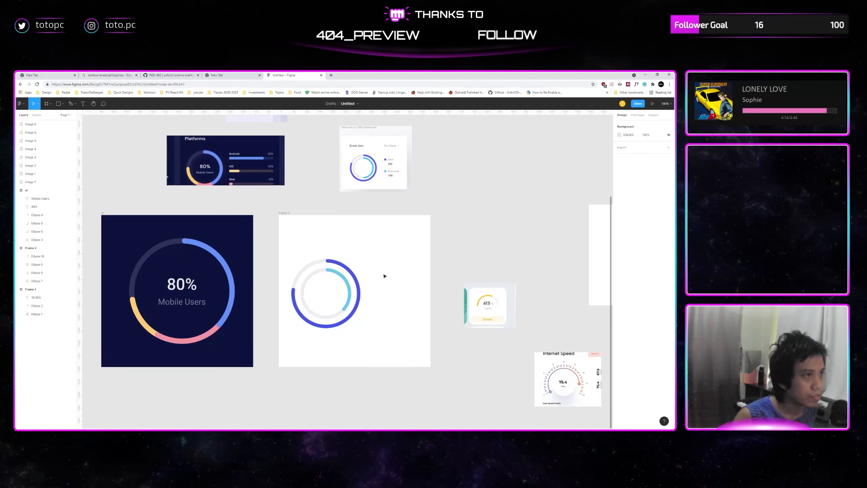
Draw a small legend dot beside the double ring, duplicate it below, and fill the lower dot with the outer arc's indigo.
key(p)
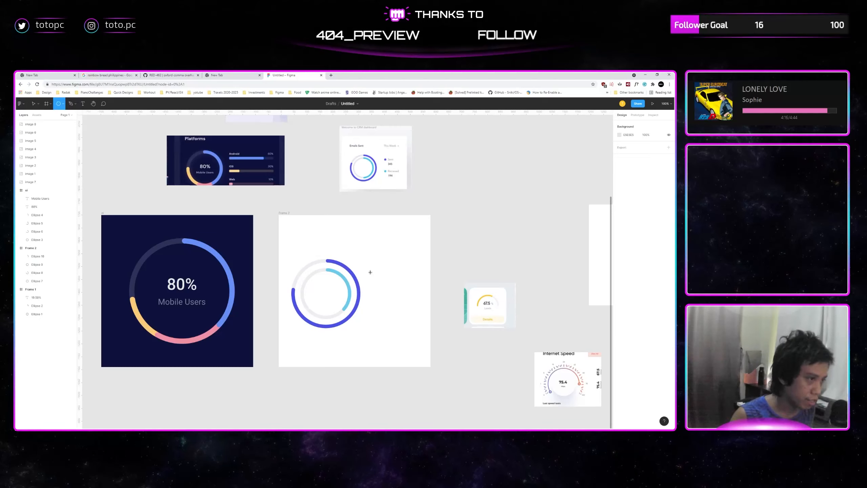
click(372, 274)
key(Escape)
drag(373, 275, 372, 304)
key(i)
click(357, 278)
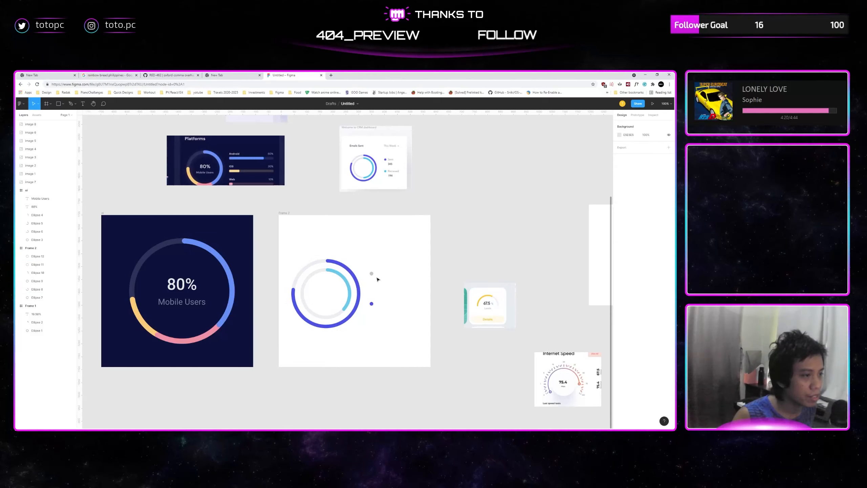
Fill the upper legend dot with the outer arc's indigo.
click(372, 273)
key(i)
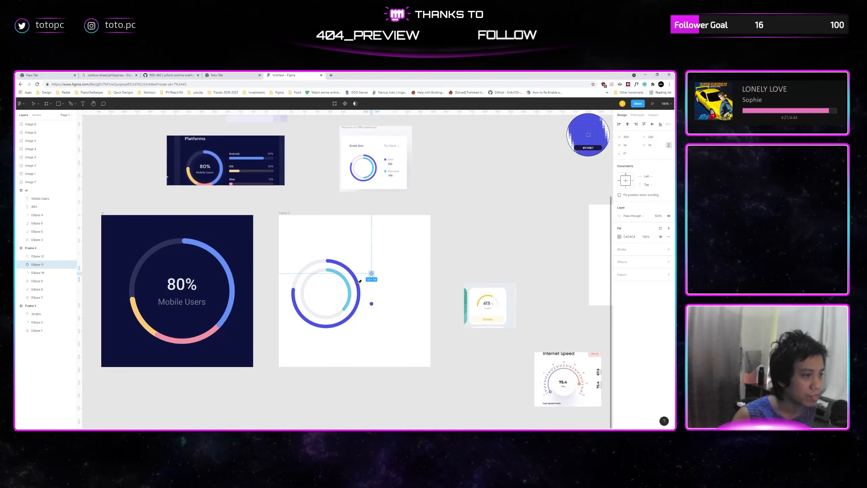
click(353, 282)
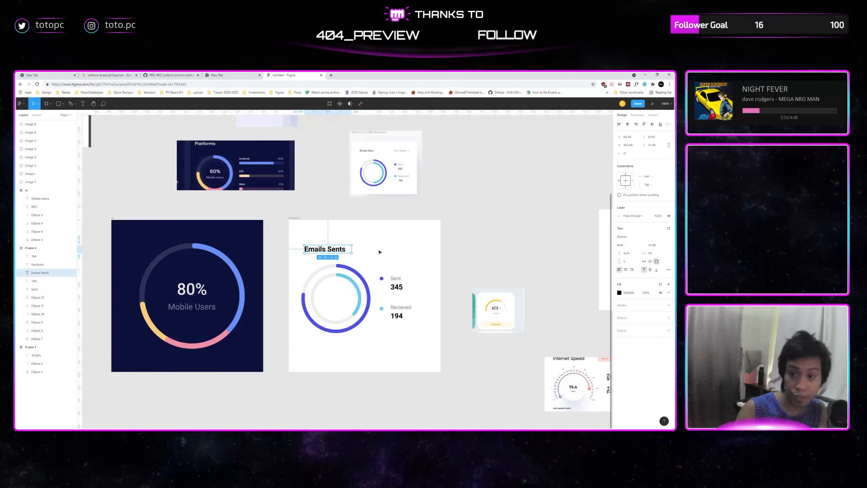
Move the 67.5 gauge reference up beside the Emails Sent reference, and the Internet Speed reference above the Leads reference.
drag(472, 240, 329, 246)
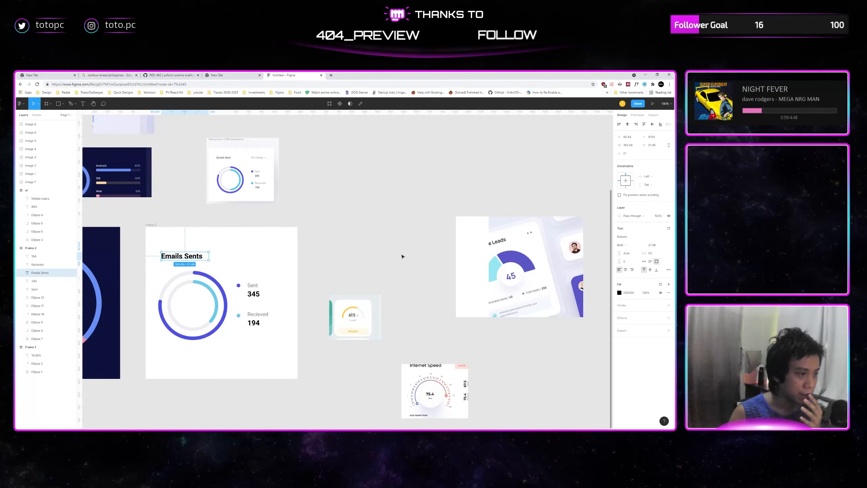
drag(367, 316, 416, 197)
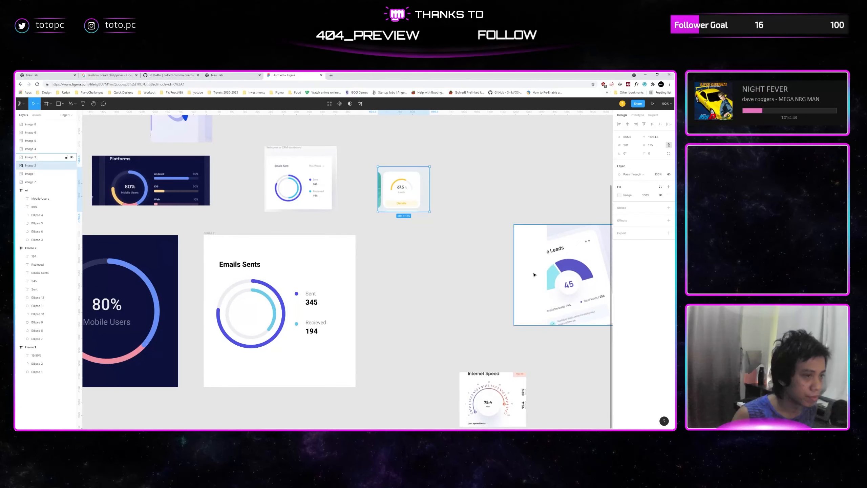
click(534, 274)
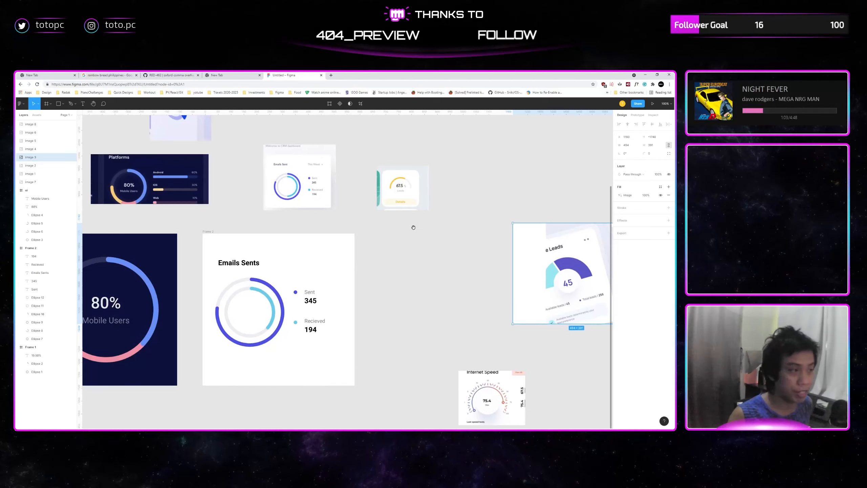
scroll(421, 240, right, 3)
scroll(421, 239, down, 2)
drag(431, 372, 475, 157)
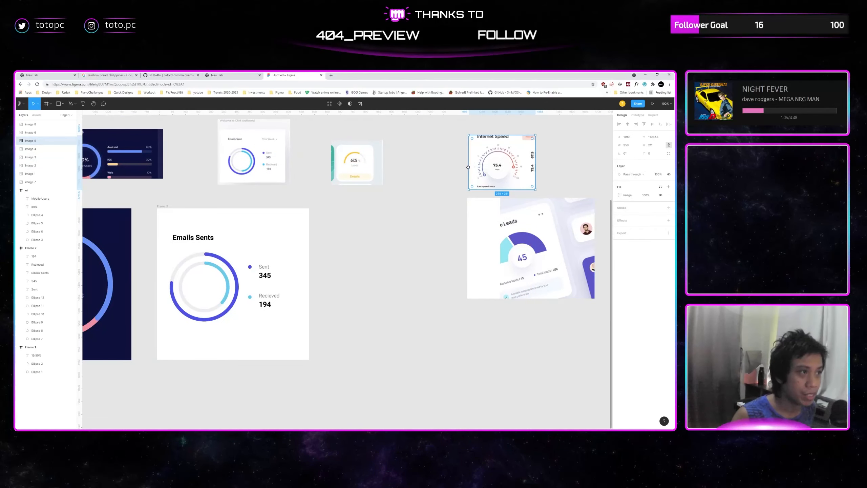
scroll(449, 223, left, 4)
scroll(449, 223, up, 3)
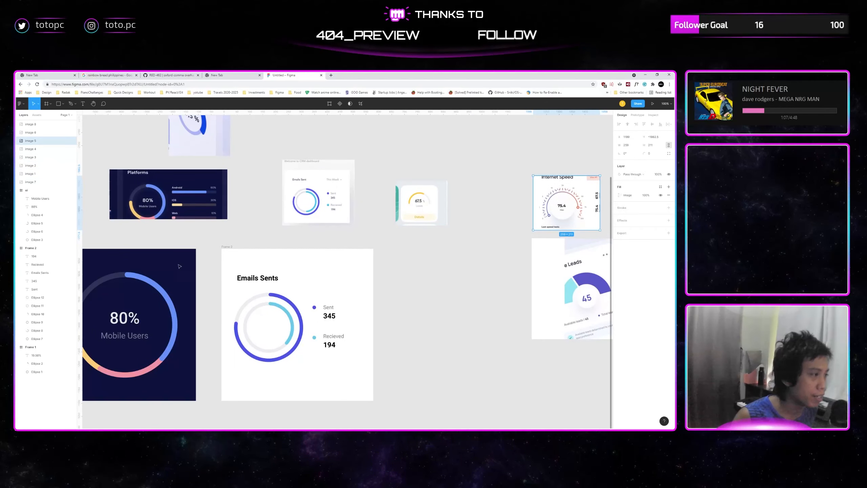
Duplicate the Emails Sents frame beside the original and shift the Leads and Internet Speed references right to make room.
drag(228, 247, 393, 267)
scroll(430, 268, right, 4)
drag(478, 295, 506, 288)
drag(427, 210, 471, 210)
Delete all the chart contents inside the duplicated frame.
scroll(439, 233, left, 1)
drag(399, 383, 266, 249)
key(Delete)
Tint the emptied frame light blue-grey and draw a white square card with rounded corners at its centre.
key(r)
scroll(307, 284, left, 1)
scroll(307, 283, down, 1)
drag(295, 276, 377, 357)
drag(373, 281, 367, 285)
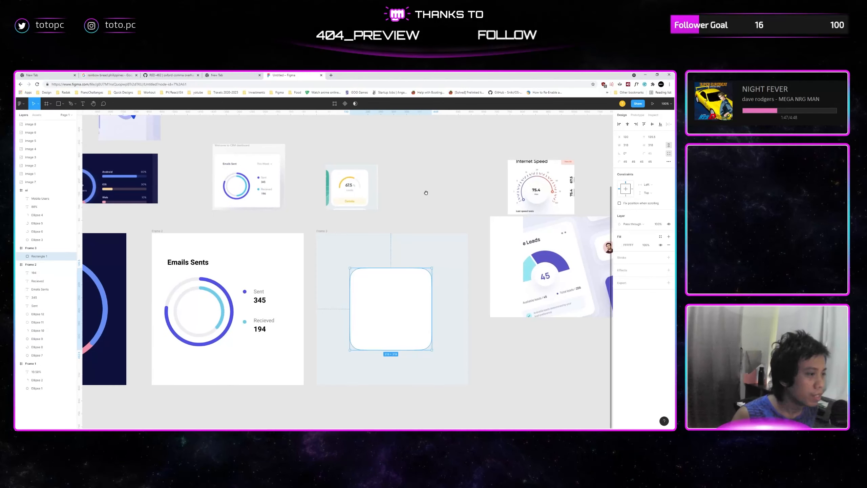
click(428, 197)
key(l)
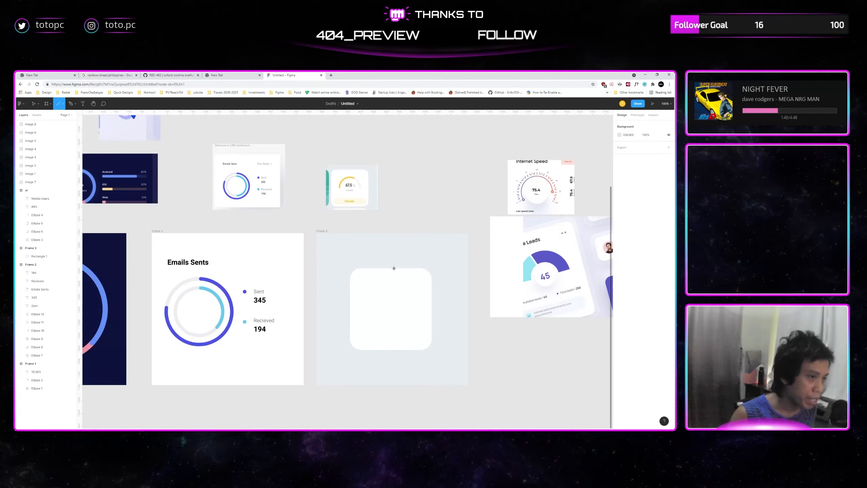
click(388, 299)
key(ctrl+z)
Draw a grey circle about half the card's width and place it near the centre of the white card.
key(o)
drag(372, 297, 416, 341)
drag(398, 323, 401, 314)
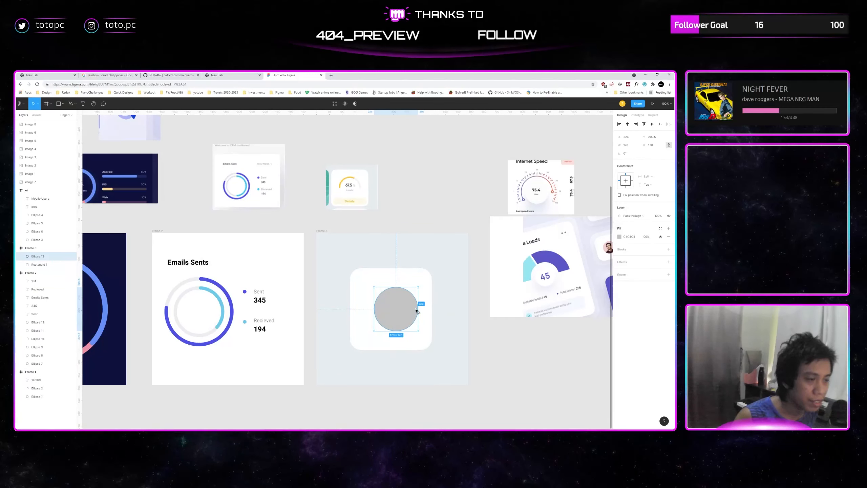
Open the grey circle into an arc with about 96% sweep and raise its ratio until it is a thin ring.
drag(417, 309, 418, 303)
click(650, 163)
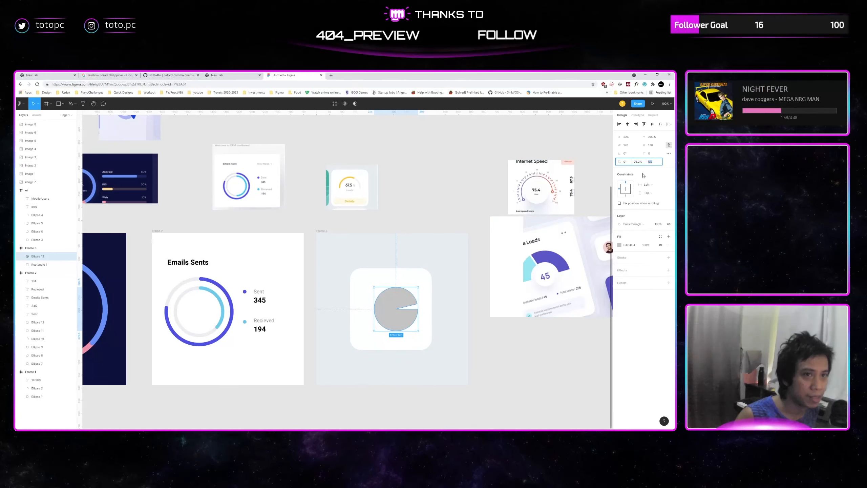
key(shift+Up)
key(shift+Up)
key(shift+Up)
key(shift+Up)
key(shift+Up)
key(shift+Up)
key(shift+Up)
key(shift+Up)
key(shift+Up)
key(shift+Up)
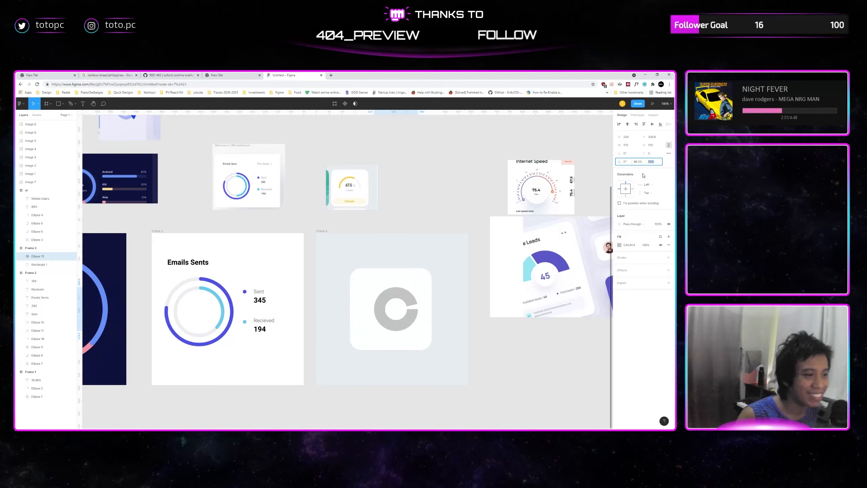
key(shift+Down)
key(shift+Down)
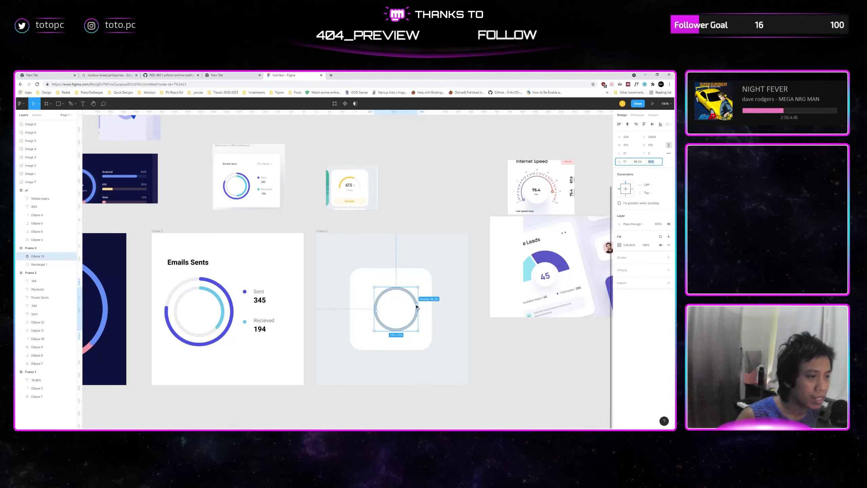
Reduce the ring's sweep to an upper half-circle arc and move it slightly toward the card's centre.
drag(417, 311, 372, 309)
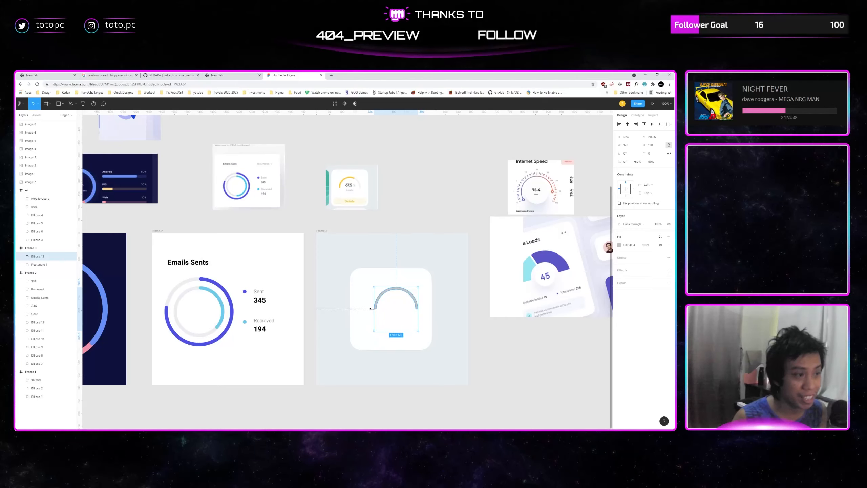
drag(410, 294, 405, 297)
click(654, 156)
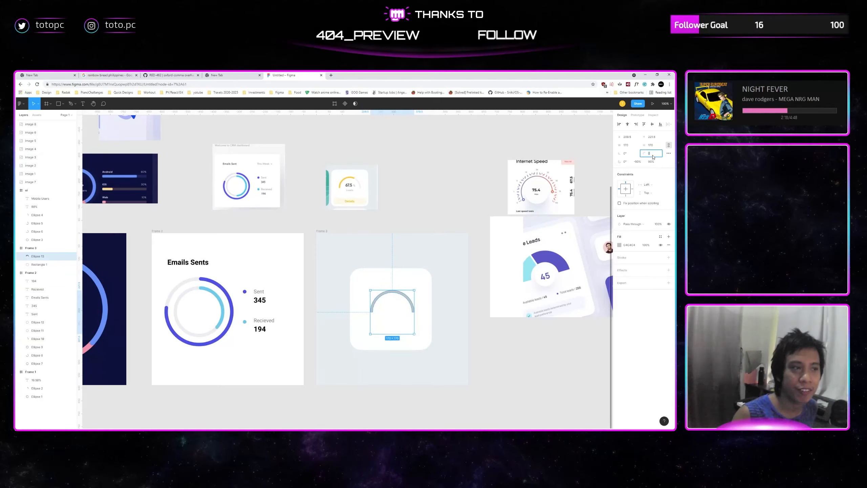
click(483, 190)
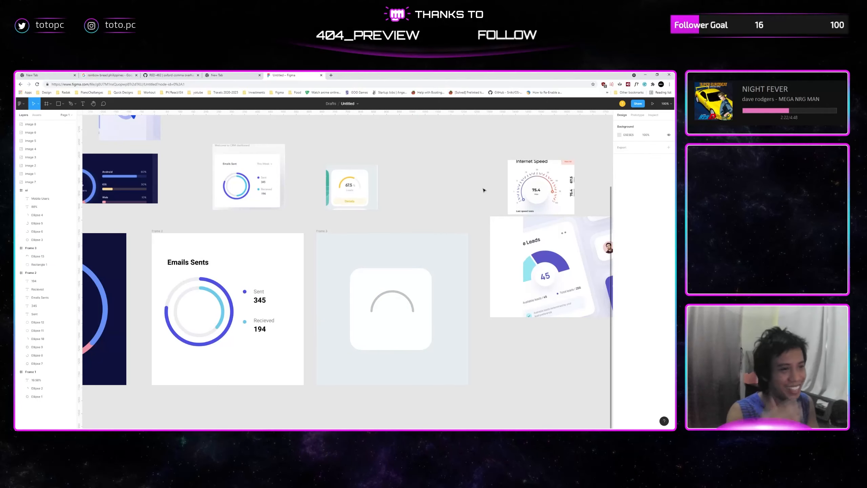
click(402, 294)
double_click(403, 296)
key(Escape)
key(ctrl+c)
key(ctrl+v)
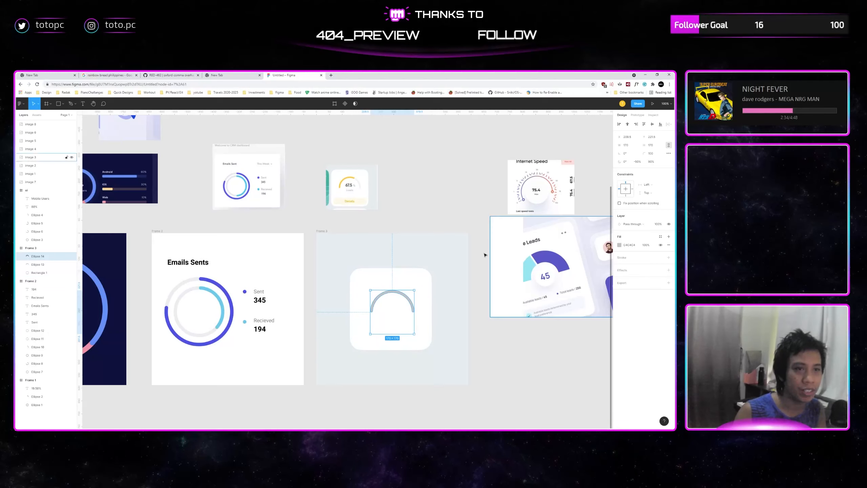
key(Delete)
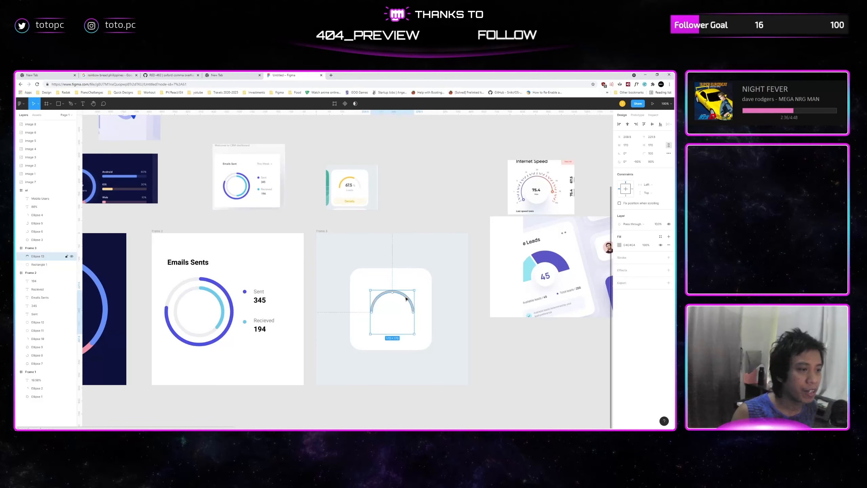
Raise the grey arc's corner radius to round its ends.
click(652, 155)
key(shift+Down)
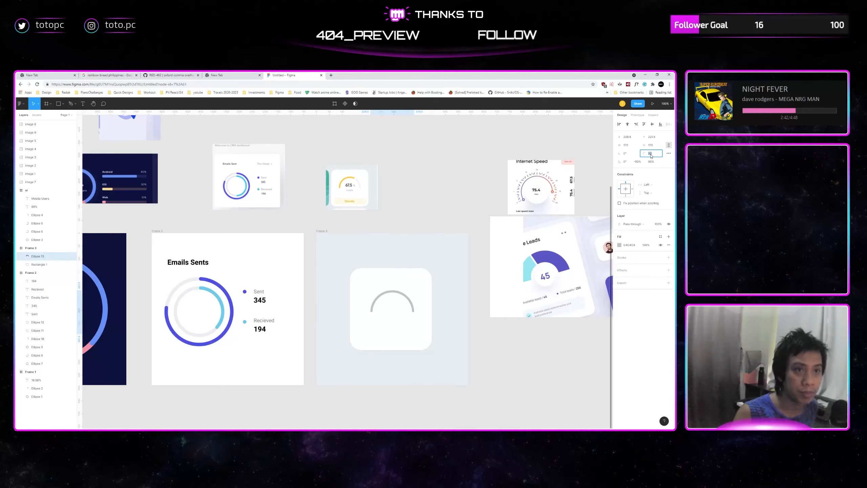
text(0)
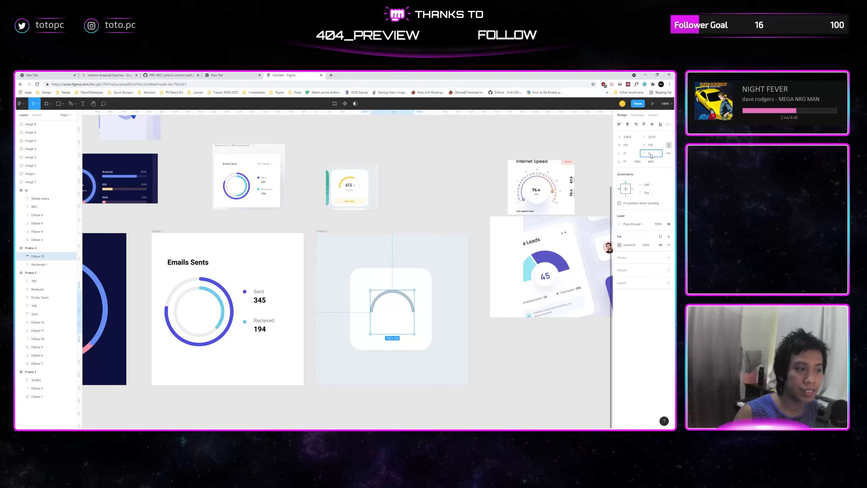
key(Up)
key(Up)
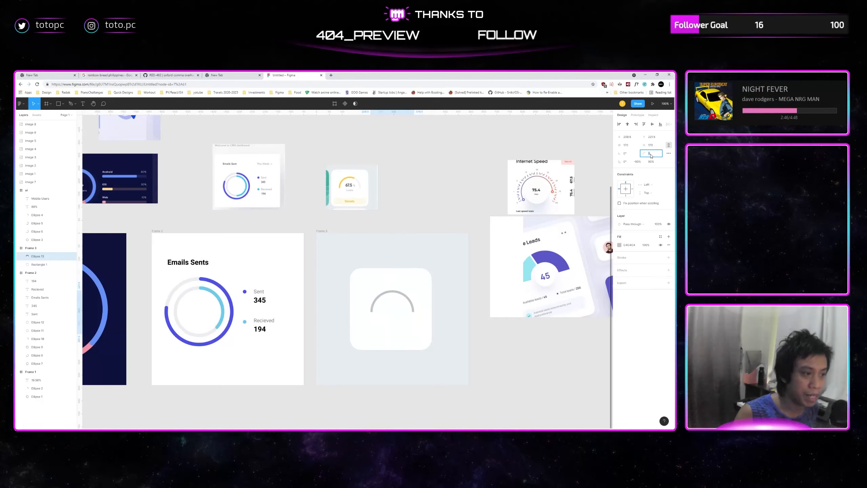
key(Up)
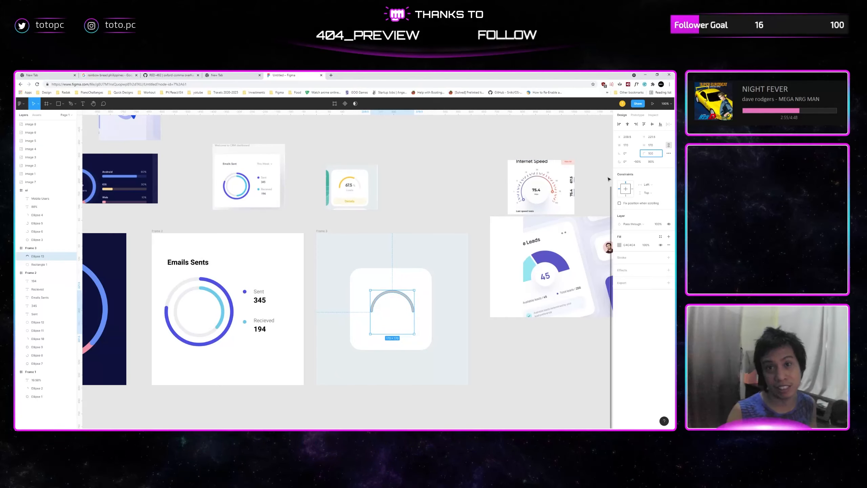
key(Return)
click(424, 209)
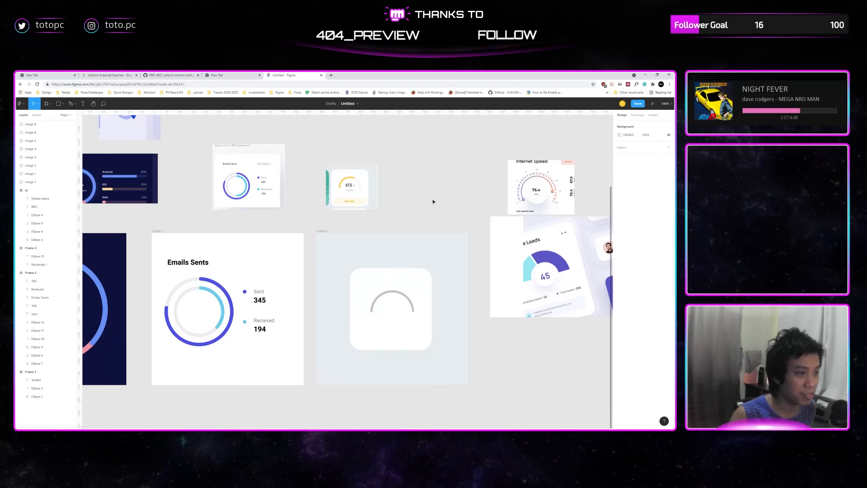
Recolour the half-circle arc with the light grey sampled from the track of the 67.5 reference gauge.
drag(427, 228, 431, 222)
click(397, 286)
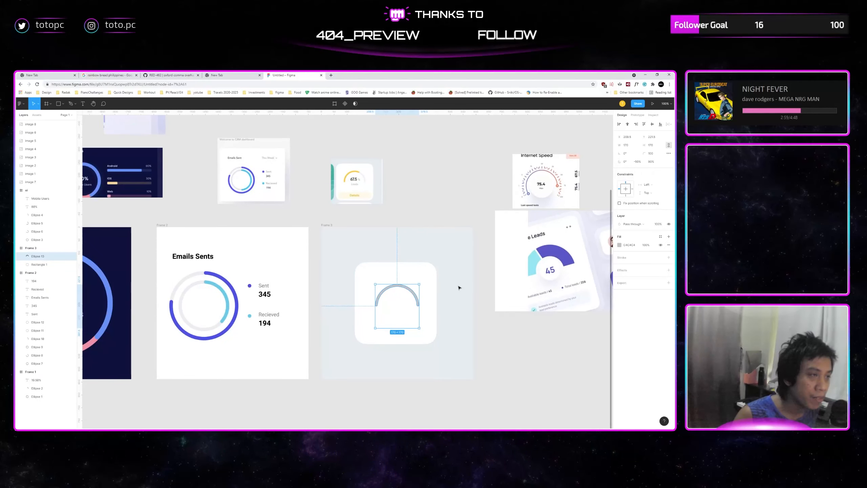
key(i)
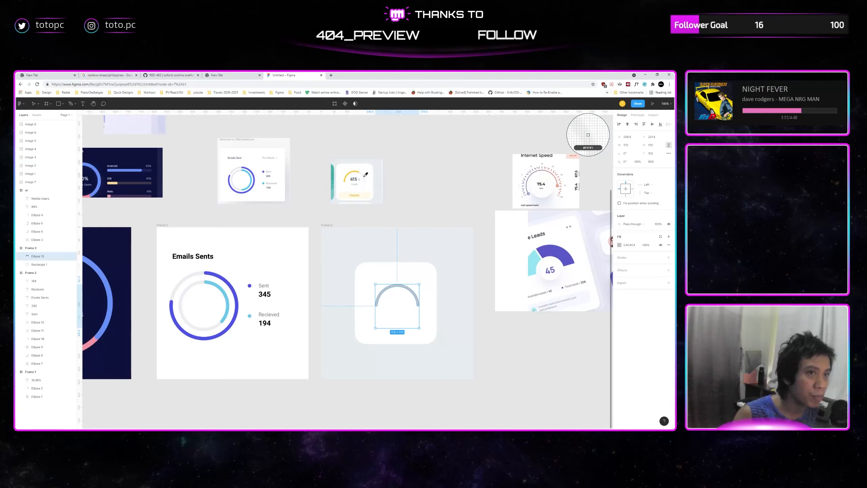
click(364, 177)
click(426, 178)
Duplicate the light grey arc in place and trim the copy to its left quarter.
click(412, 289)
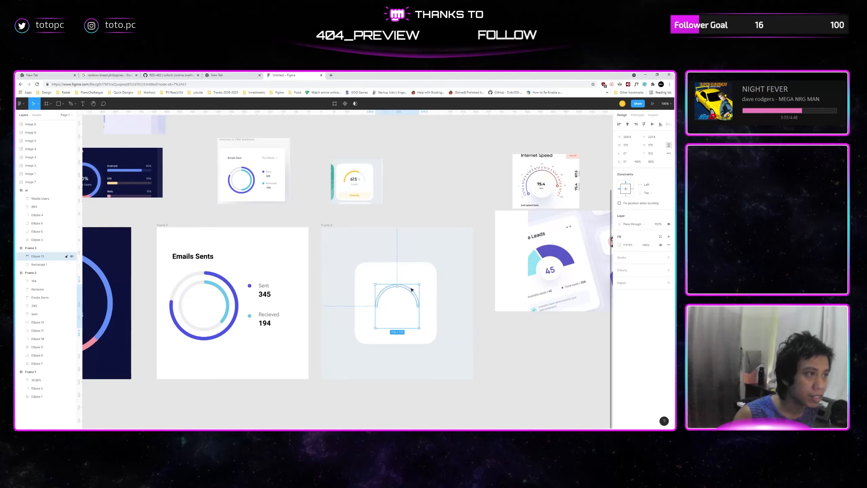
key(ctrl+c)
key(ctrl+v)
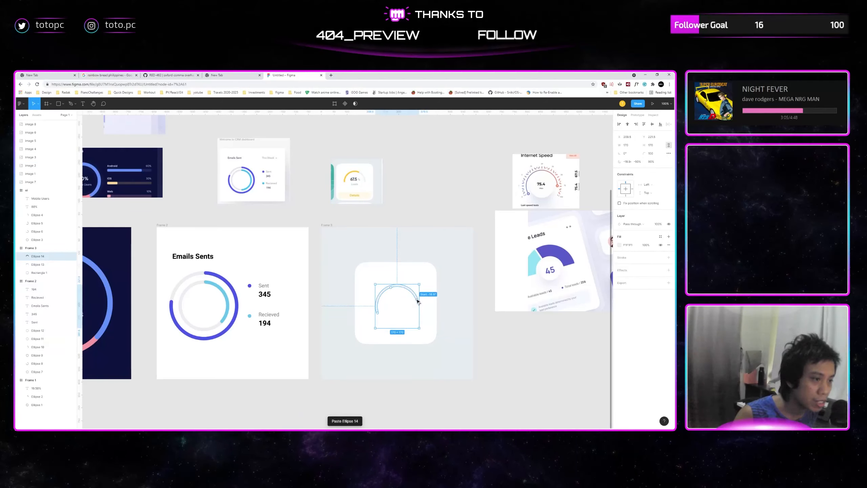
drag(376, 306, 400, 293)
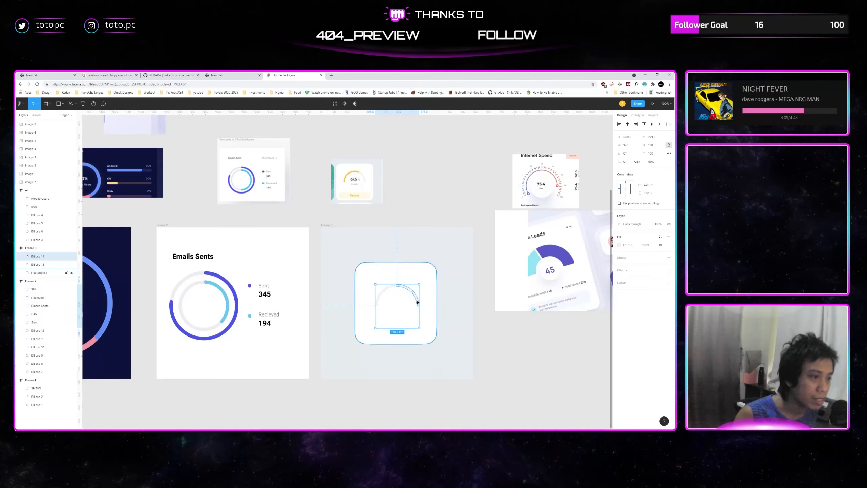
drag(419, 305, 400, 284)
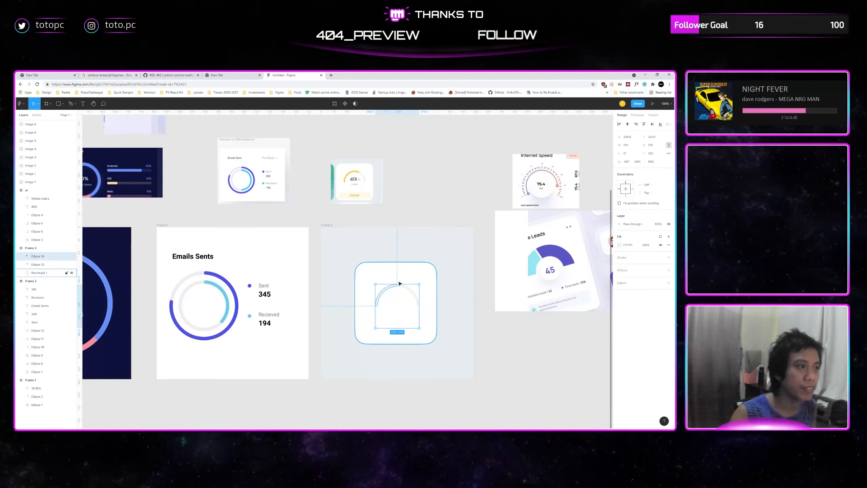
Fill the quarter arc with the yellow sampled from the 67.5 reference gauge.
key(p)
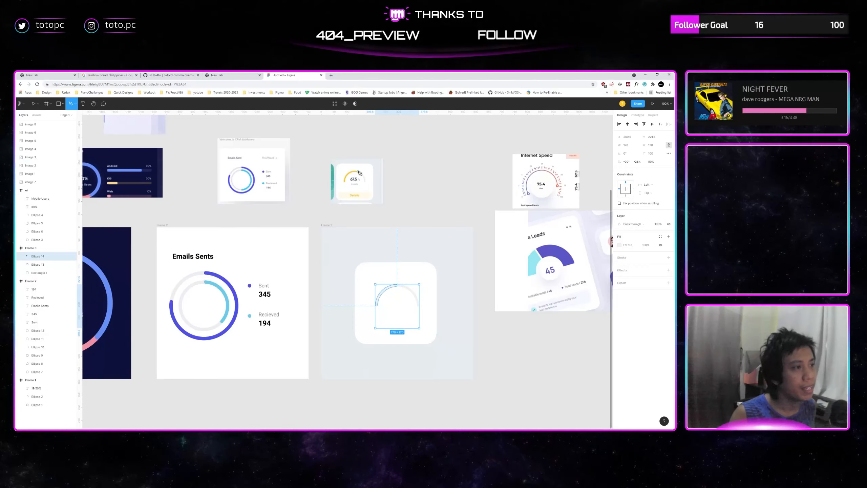
key(o)
key(i)
click(358, 172)
click(421, 185)
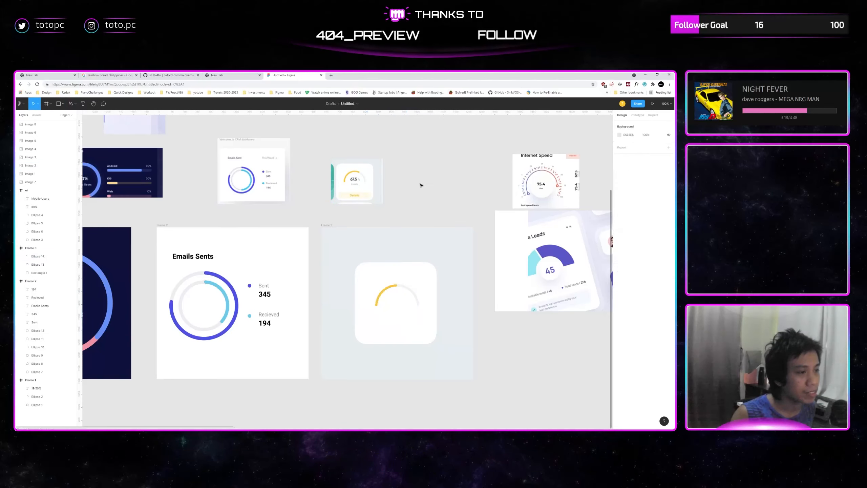
scroll(433, 192, left, 1)
click(420, 290)
shift+click(398, 288)
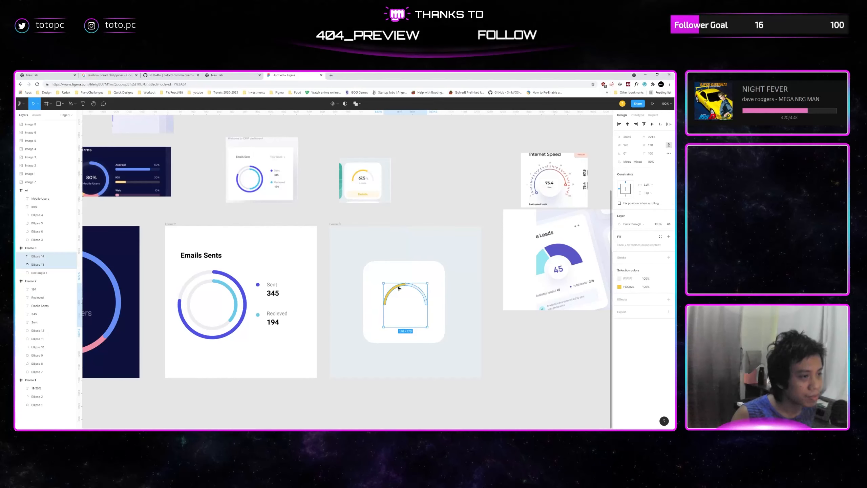
click(399, 288)
drag(399, 289, 396, 287)
key(ctrl+z)
click(325, 287)
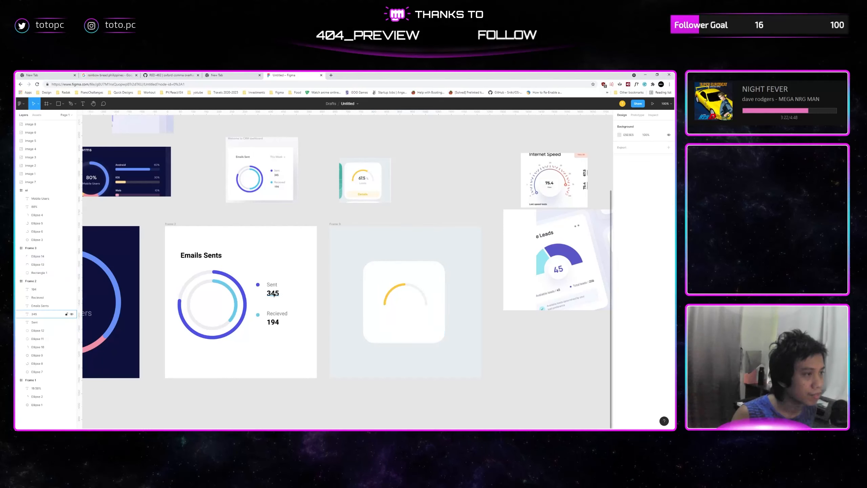
Copy the 345 value from the Emails Sents chart under the gauge arc and change its text to 67.5.
drag(274, 294, 417, 301)
double_click(403, 301)
text(67.5)
key(Escape)
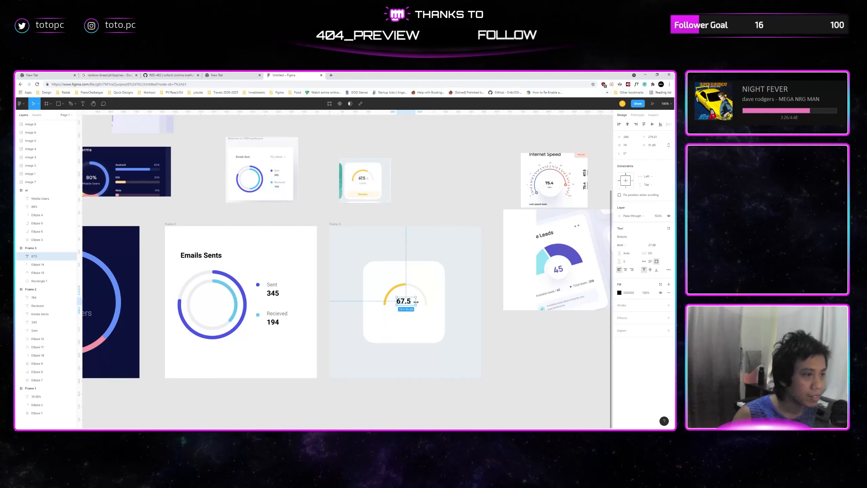
Append a % sign to the 67.5 value and reduce the sign's font size.
double_click(411, 301)
click(411, 301)
text(%)
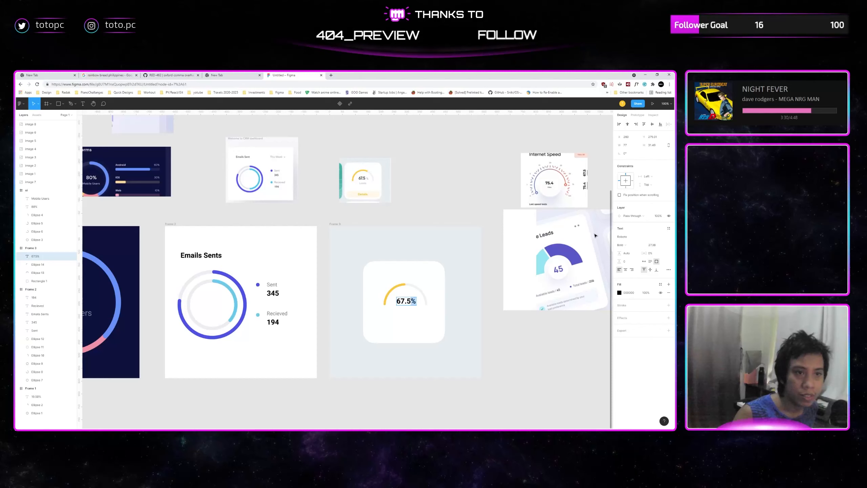
click(655, 246)
key(shift+Down)
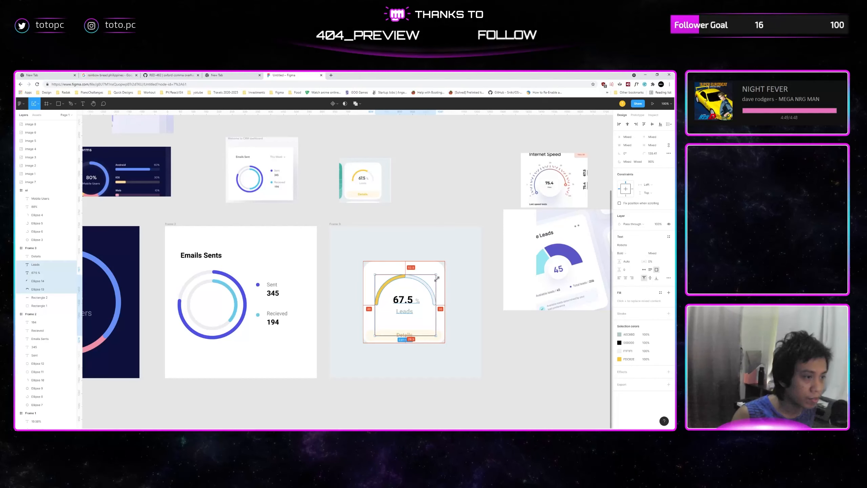
Nudge the 67.5 % value and the Leads label up together, closer to the gauge arc.
click(553, 359)
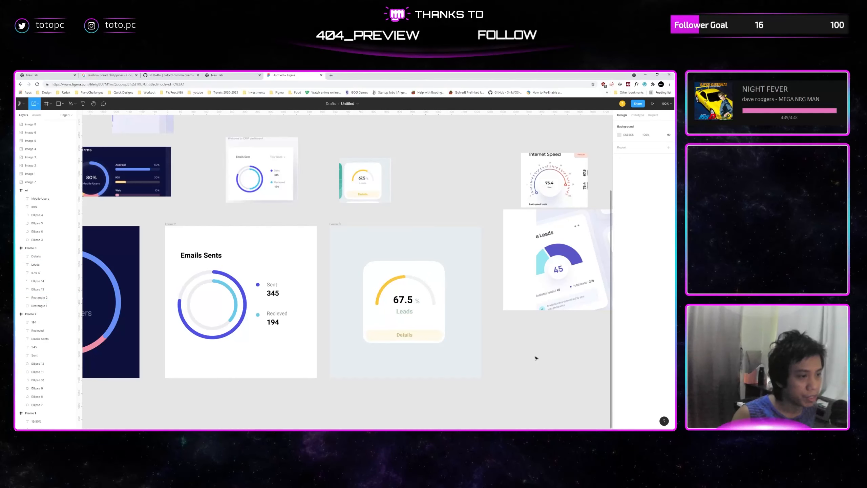
drag(533, 356, 536, 353)
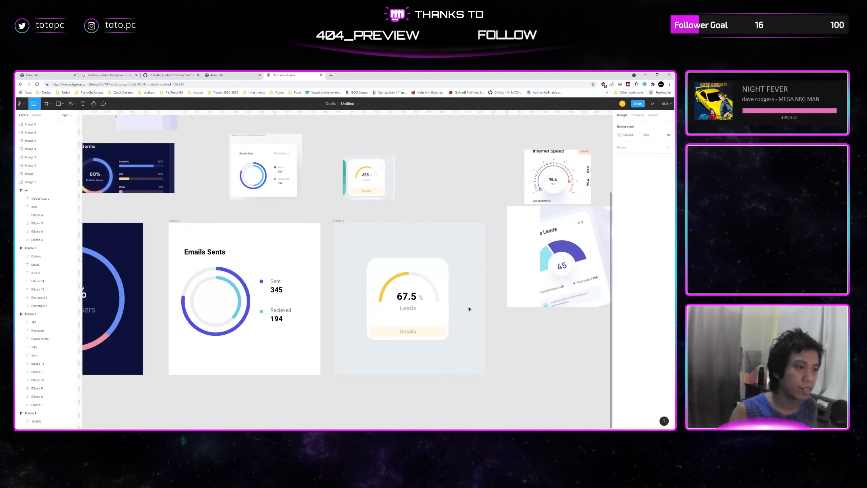
click(409, 297)
shift+click(411, 308)
key(Up)
key(Up)
key(Up)
key(Up)
key(Up)
key(Up)
key(Up)
key(Up)
key(Up)
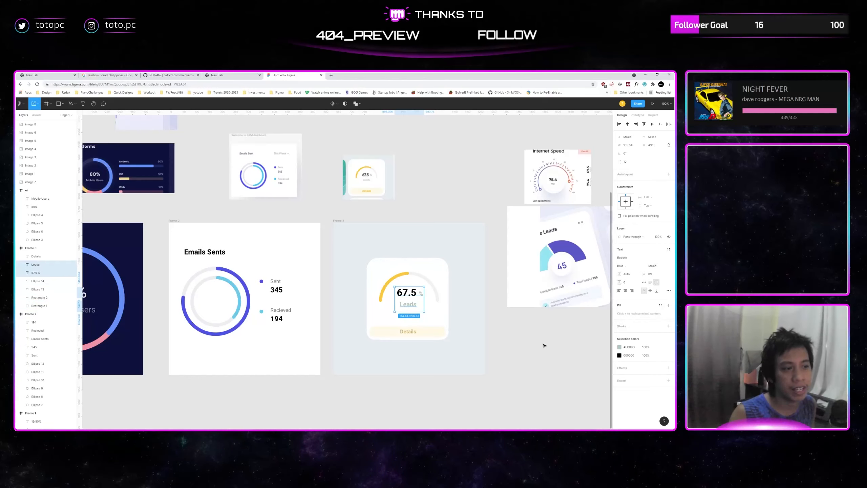
click(544, 345)
Move the purple 45 Leads reference image up between the 67.5 and Internet Speed references.
drag(540, 344, 417, 352)
drag(454, 284, 503, 336)
drag(507, 343, 391, 208)
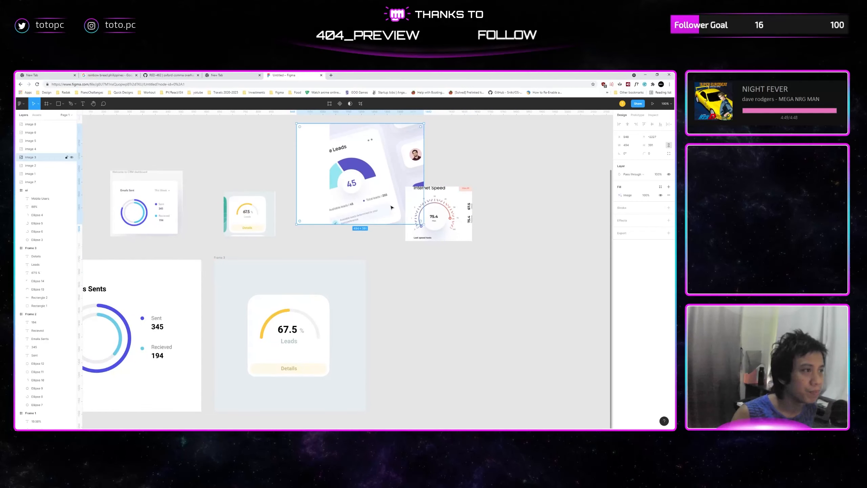
Duplicate the 67.5 gauge frame and place the copy just beside the original on its right.
scroll(251, 272, left, 1)
click(238, 256)
drag(238, 255, 413, 256)
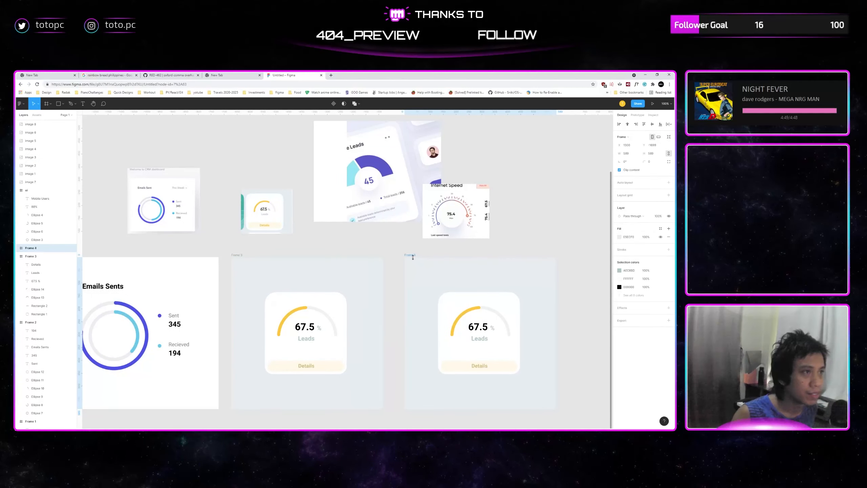
drag(477, 260, 499, 259)
click(486, 254)
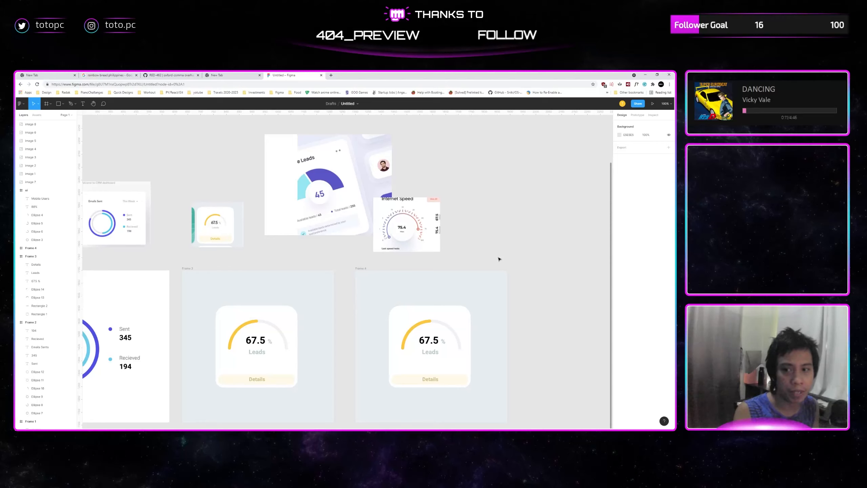
Delete both arcs, the 67.5 % value, the Leads and Details labels and the pale yellow button from the duplicated frame's card.
click(438, 322)
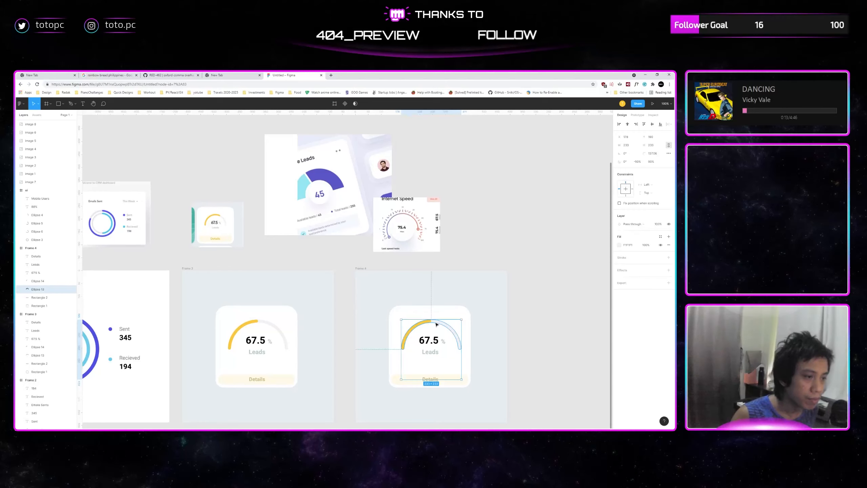
click(429, 321)
key(Delete)
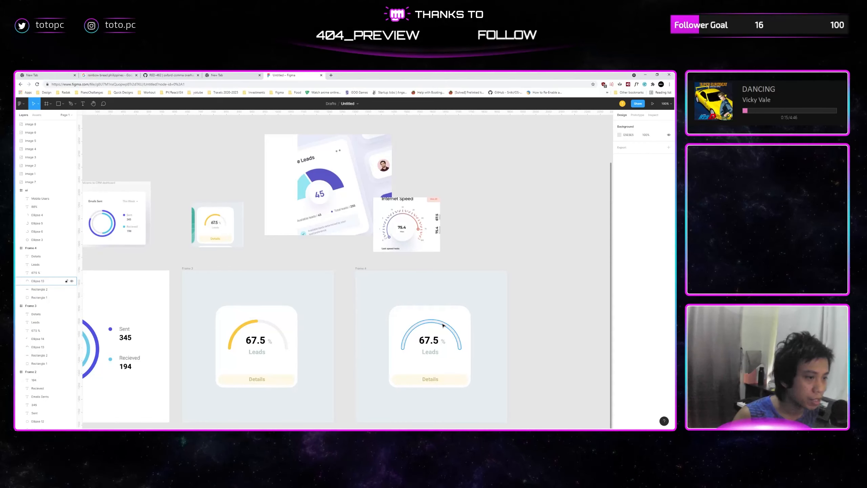
click(443, 325)
key(Delete)
click(436, 341)
key(Delete)
click(433, 353)
key(Delete)
click(427, 377)
key(Delete)
click(444, 380)
key(Delete)
key(l)
mouse_move(415, 315)
mouse_down()
mouse_move(457, 368)
mouse_move(463, 325)
mouse_move(452, 327)
mouse_move(460, 318)
mouse_move(460, 339)
mouse_up()
key(Delete)
Draw a grey circle inside the emptied card, open a narrow wedge in it and set its arc start to -60°.
key(o)
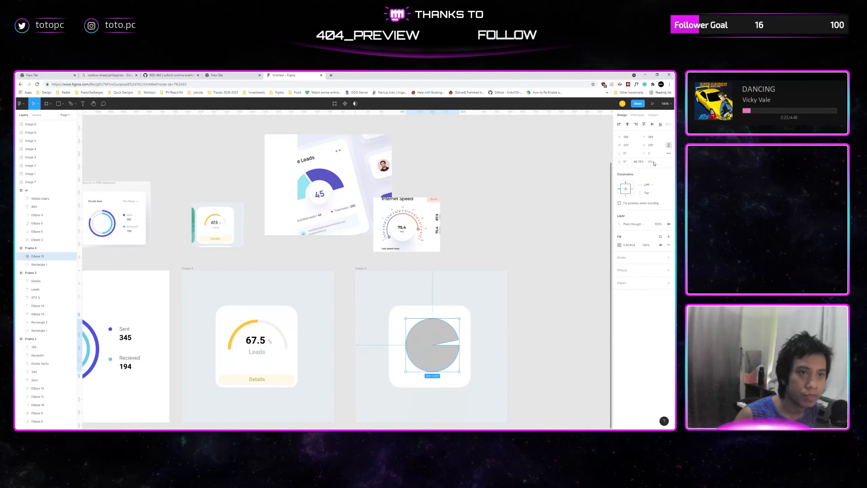
click(626, 163)
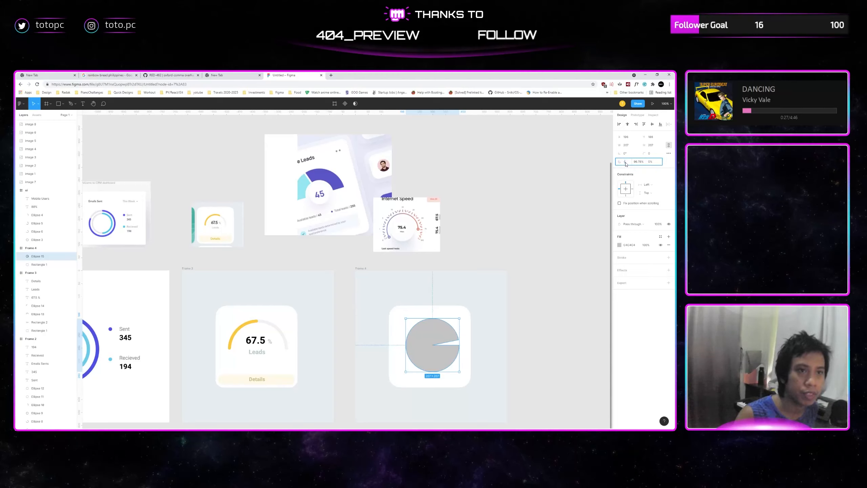
text(-60)
key(Return)
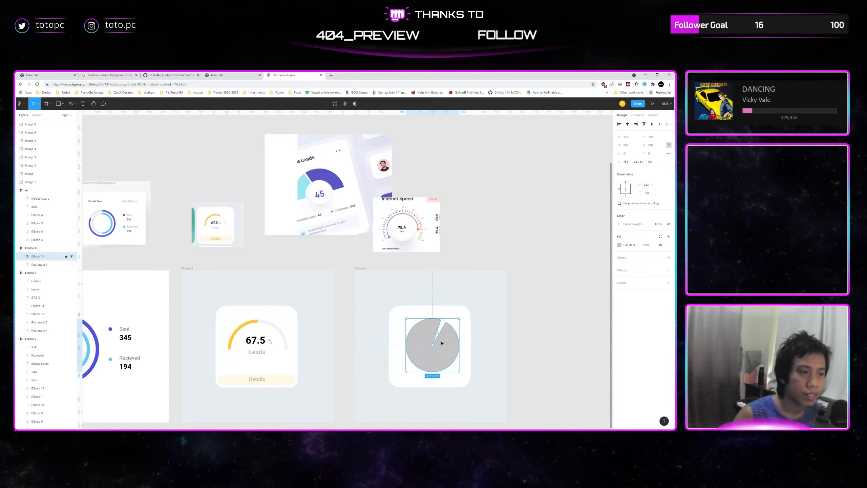
drag(448, 337, 440, 335)
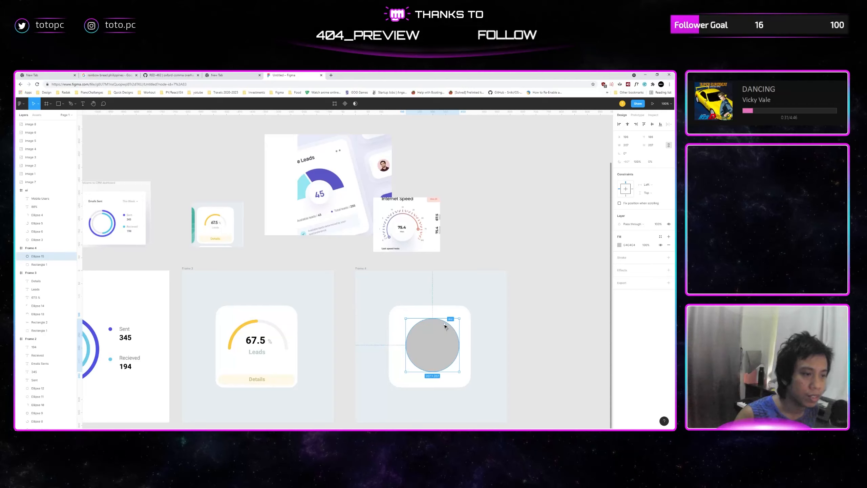
key(ctrl+z)
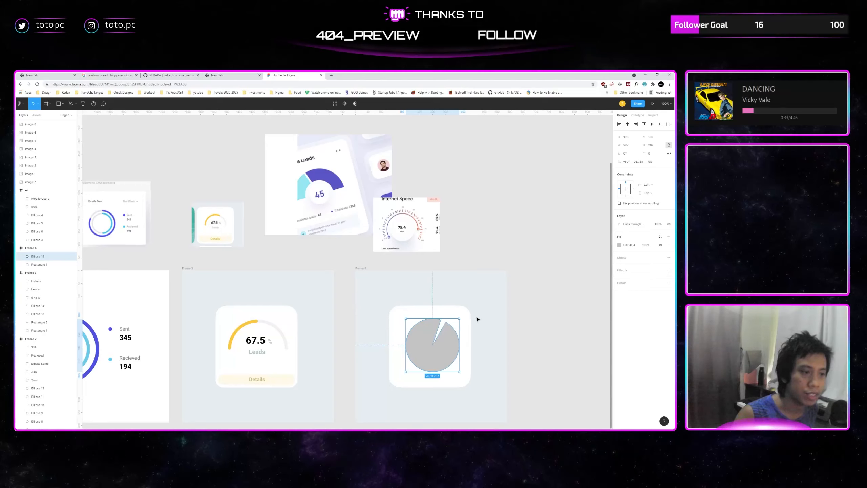
Set the circle's arc start to -90° and reduce its sweep to a half circle.
click(628, 162)
text(-90)
key(Return)
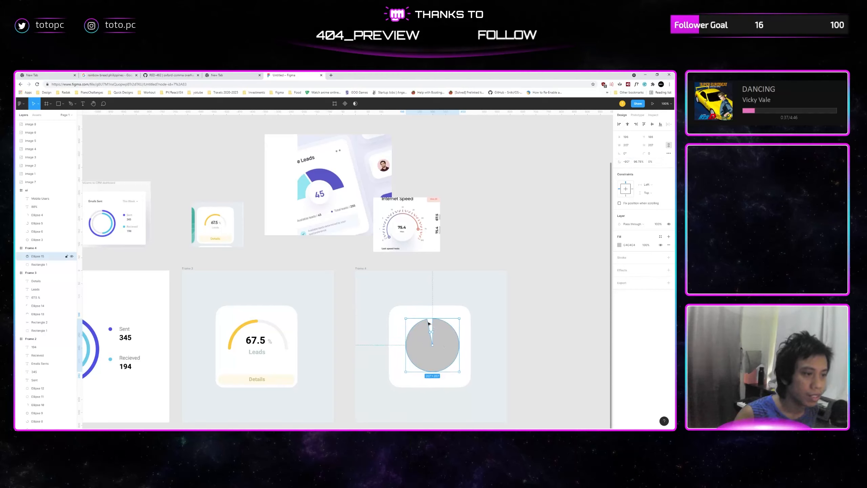
drag(429, 323, 432, 377)
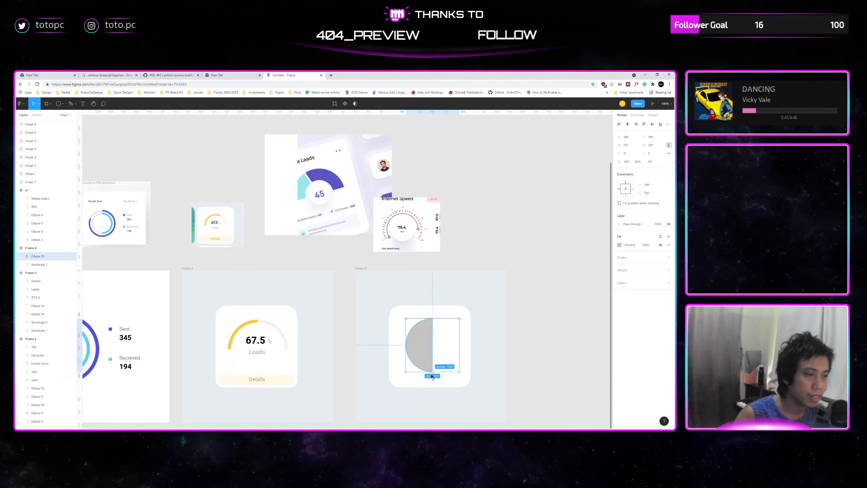
Set the half circle's arc start to 0° so that it forms the upper semicircle.
click(630, 163)
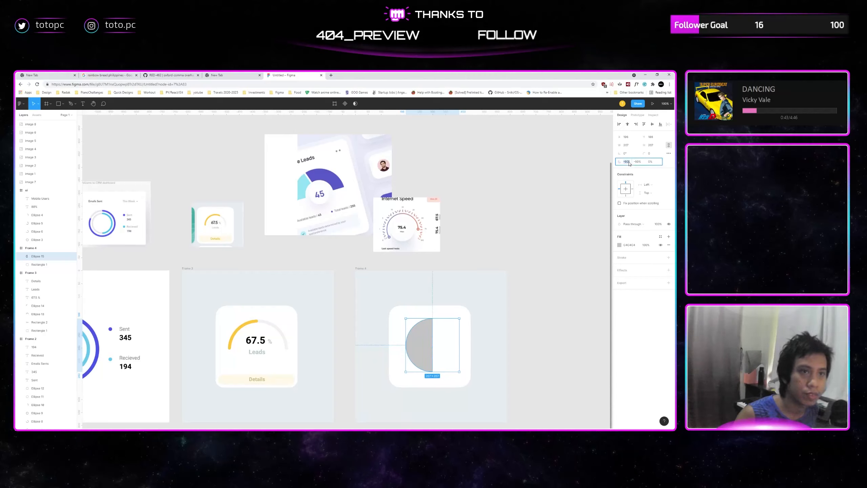
text(0)
key(Return)
key(Escape)
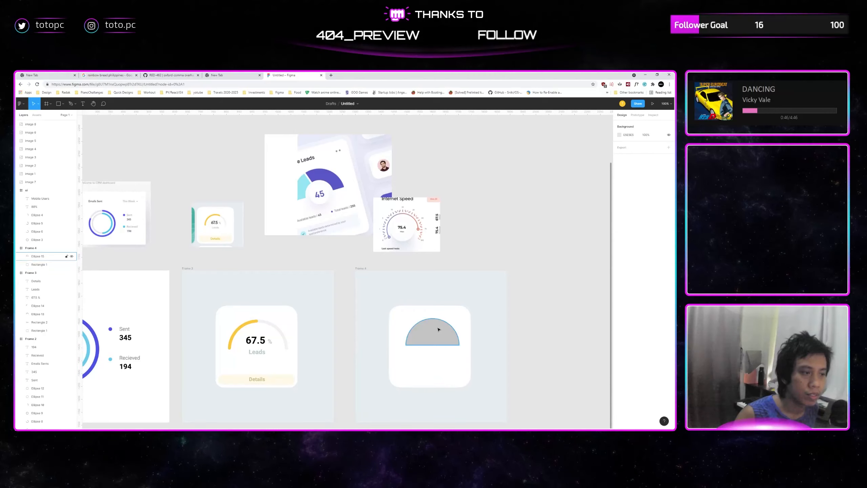
Hollow the semicircle into a thick arch, trying an inner ratio of 20% and settling on 50%.
click(439, 329)
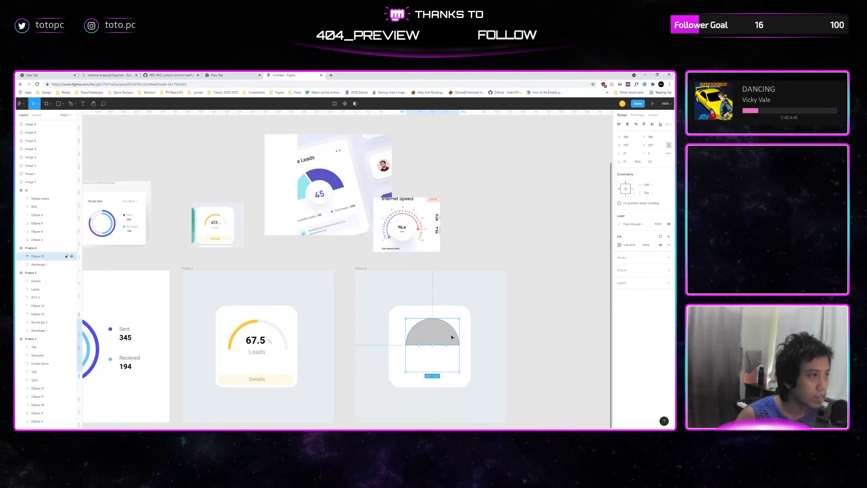
click(650, 155)
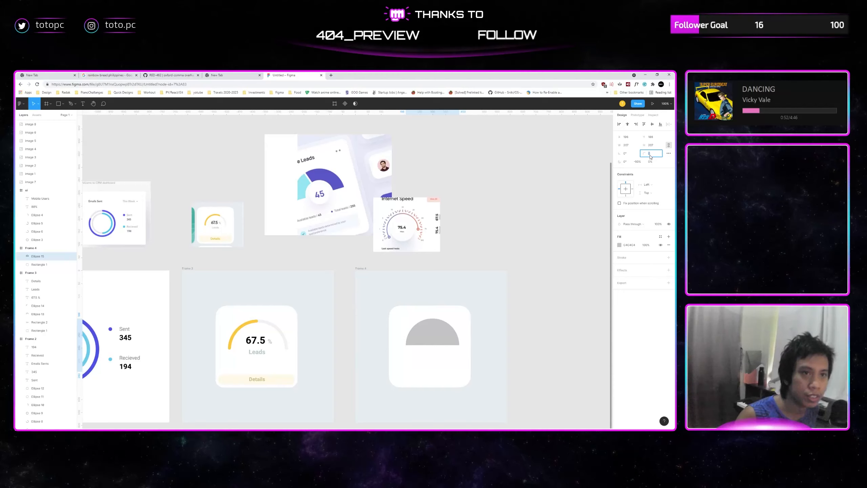
click(651, 161)
text(20)
key(Return)
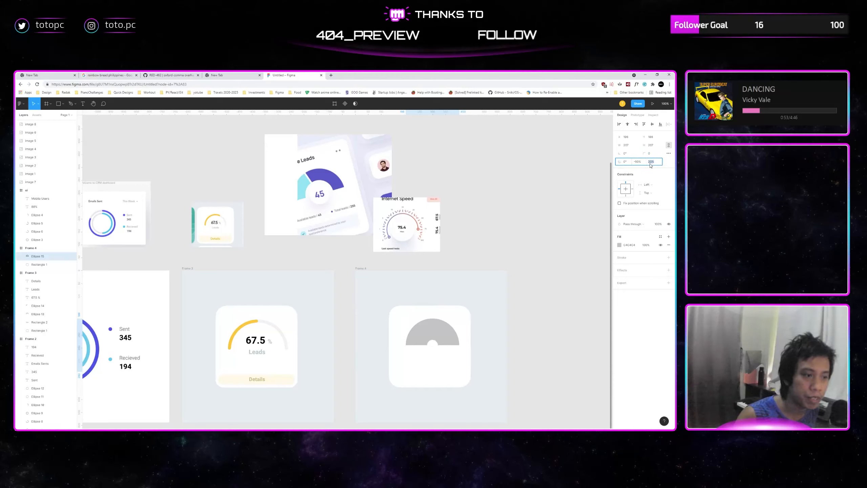
text(50)
key(Return)
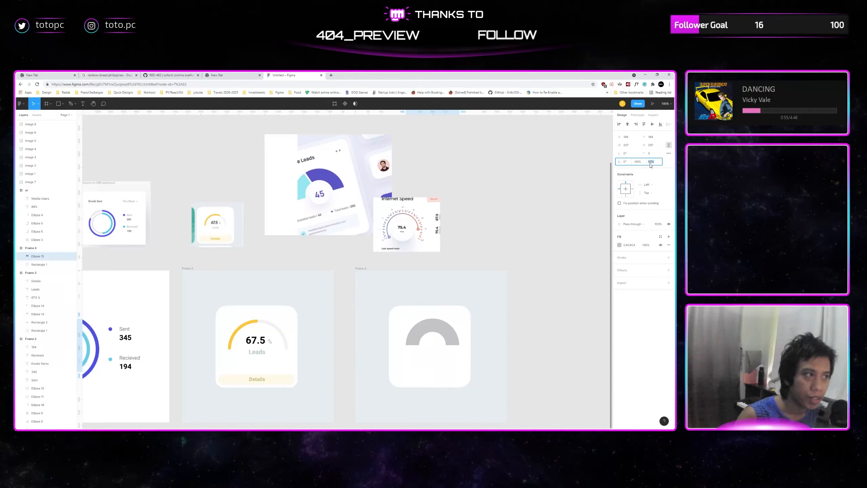
Shorten the arch's sweep to about -28%, keeping the right-hand portion up to just past the top.
click(445, 335)
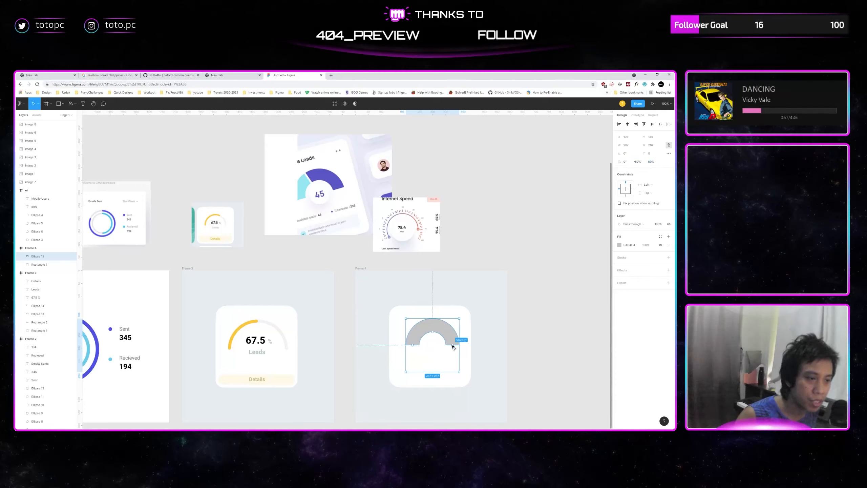
drag(453, 345, 430, 331)
key(ctrl+z)
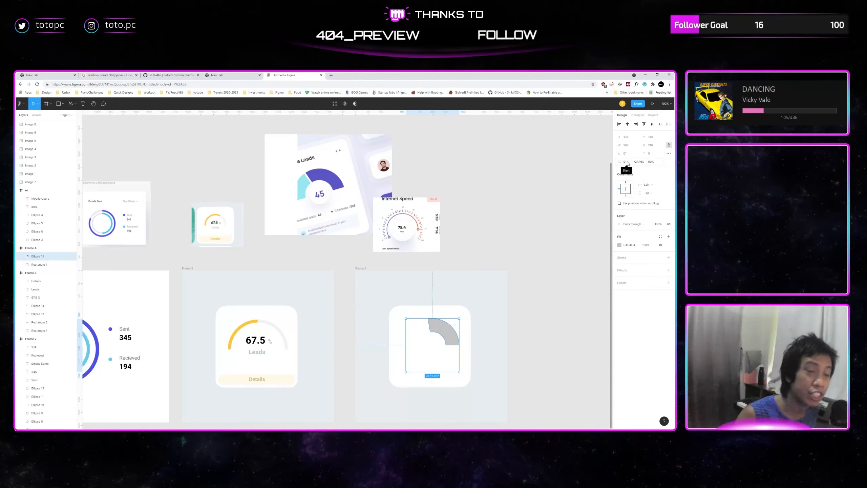
click(495, 340)
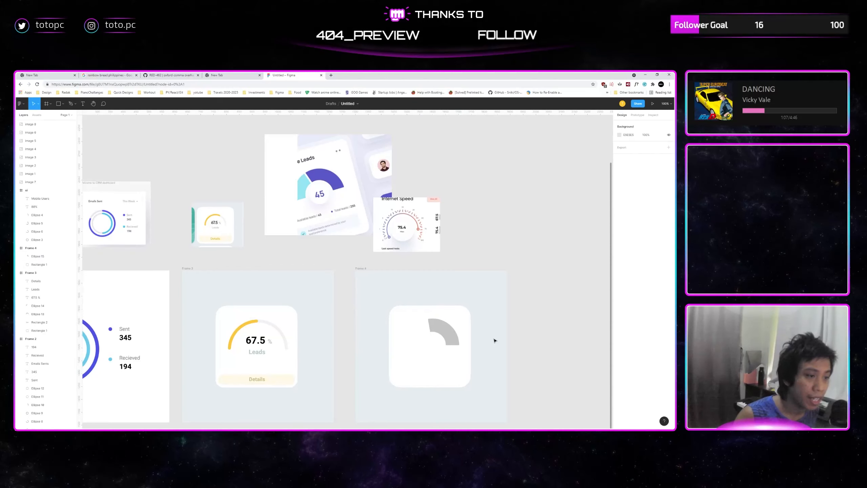
Duplicate the shortened grey arc in place over the original within the card.
click(453, 336)
click(533, 335)
key(ctrl+v)
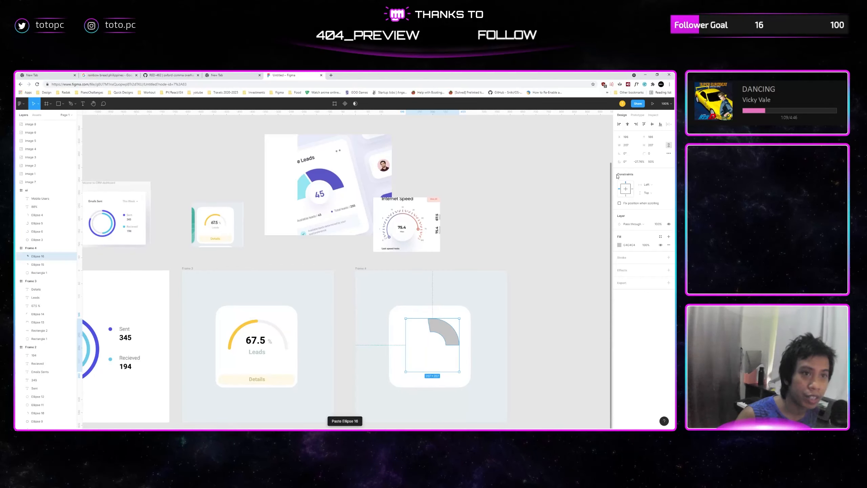
Set the copied arc's start angle to -90° and adjust its sweep to leave a narrow gap beside the first arc.
text(-90)
key(Return)
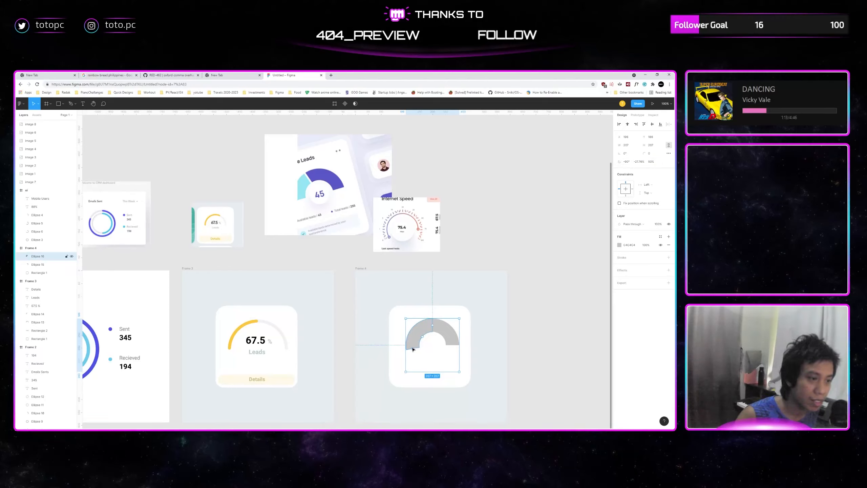
mouse_move(434, 329)
mouse_down()
mouse_move(413, 346)
mouse_move(425, 330)
mouse_move(418, 334)
mouse_move(418, 359)
mouse_move(414, 334)
mouse_move(429, 329)
mouse_up()
key(ctrl+s)
key(ctrl+z)
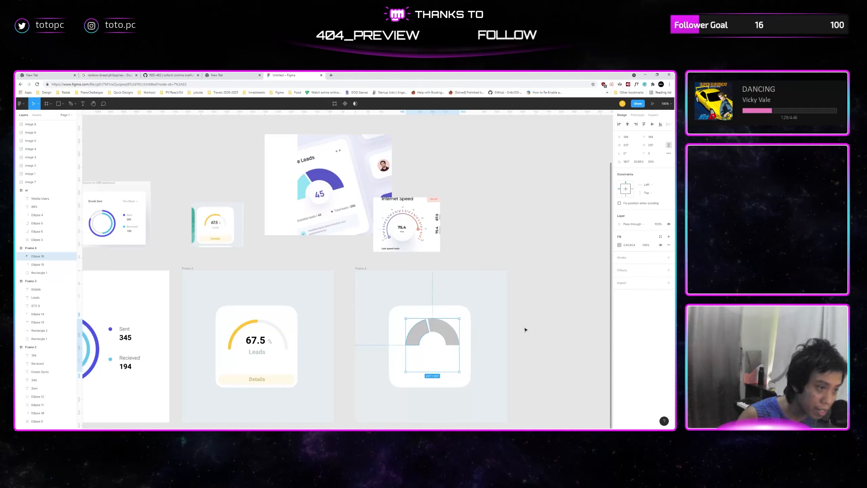
click(544, 330)
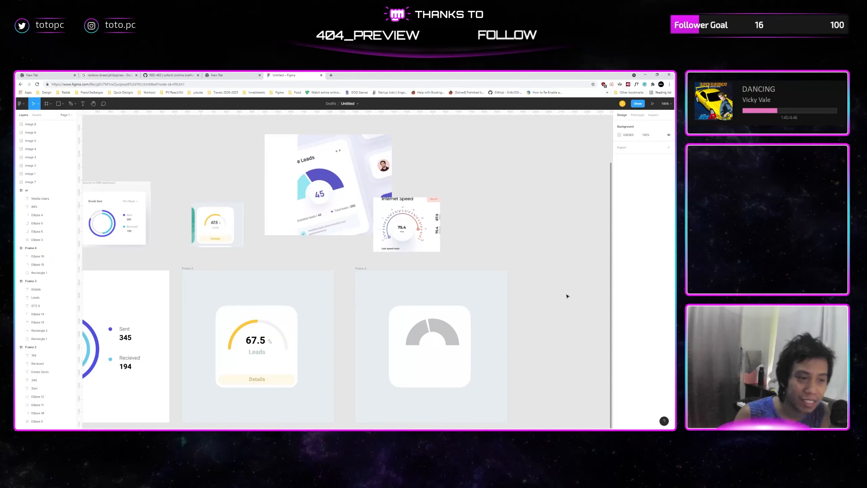
Fill the two gauge arcs with the cyan and purple sampled from the leads reference image.
click(414, 332)
key(i)
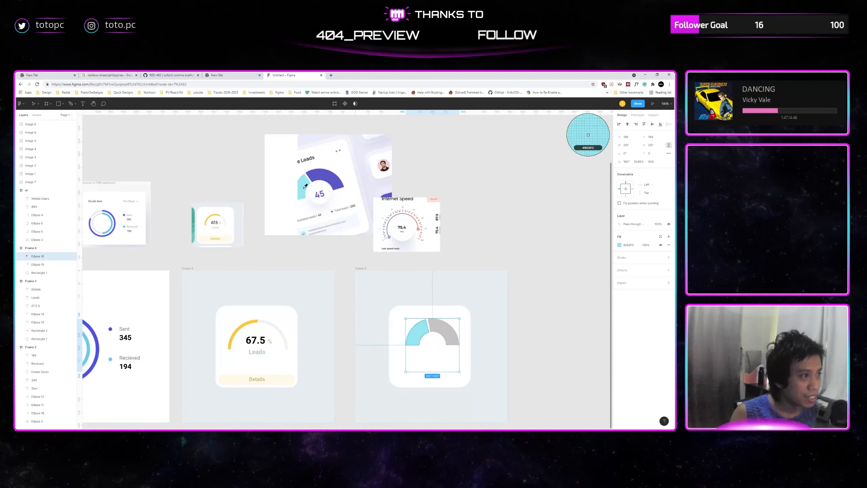
click(305, 188)
key(Tab)
key(i)
click(330, 178)
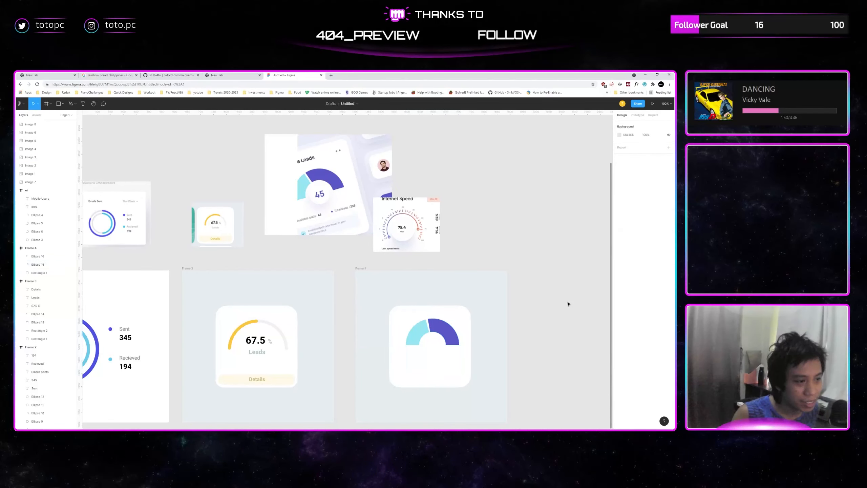
Extend the cyan arc's sweep until it meets the purple arc.
scroll(567, 302, down, 1)
click(421, 308)
drag(430, 303, 431, 301)
click(544, 320)
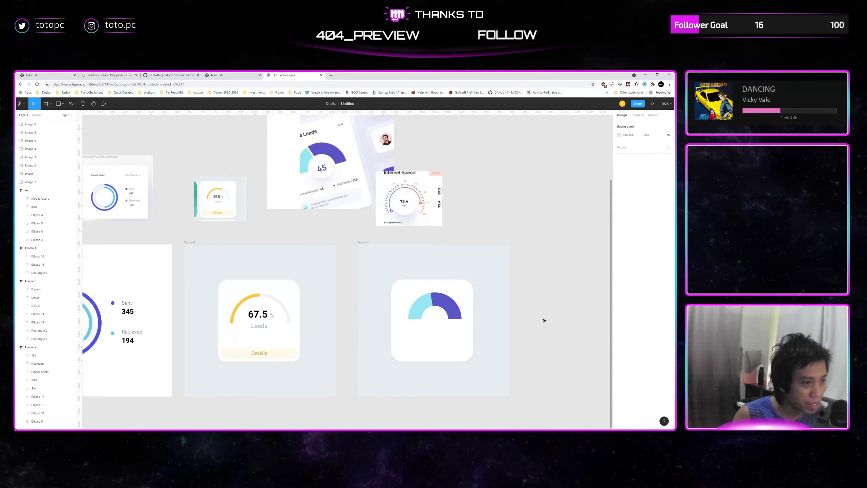
drag(544, 319, 508, 309)
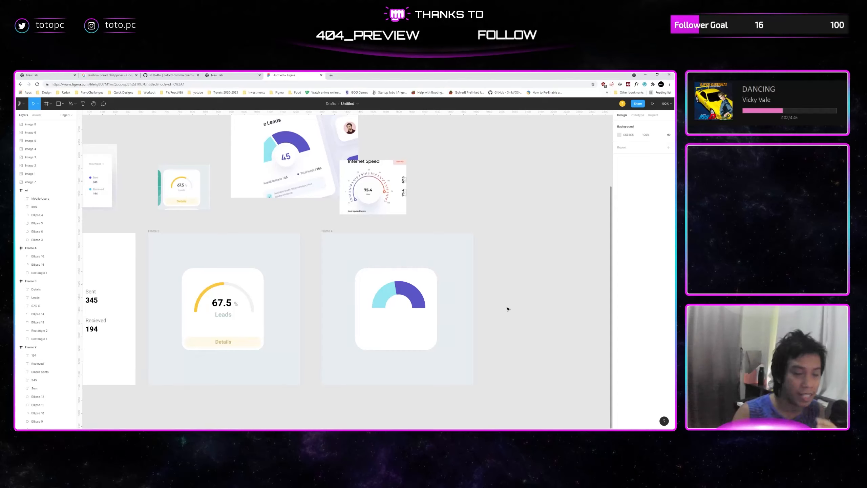
drag(504, 298, 511, 307)
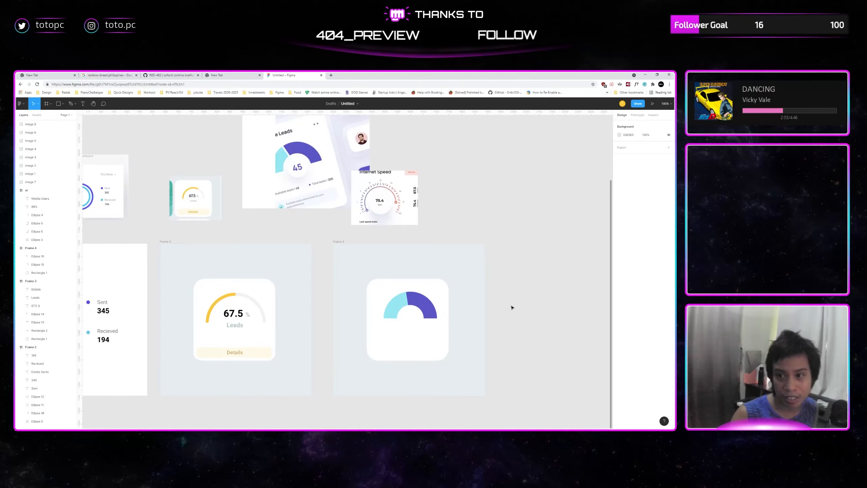
key(p)
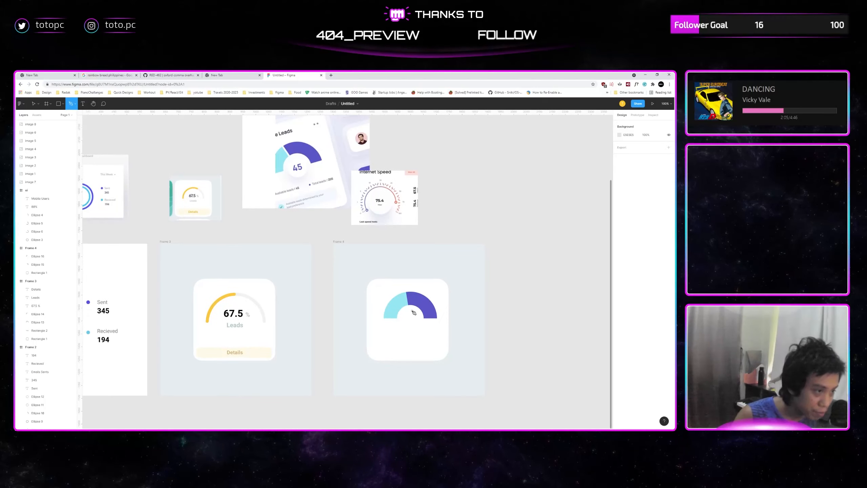
click(409, 311)
key(ctrl+z)
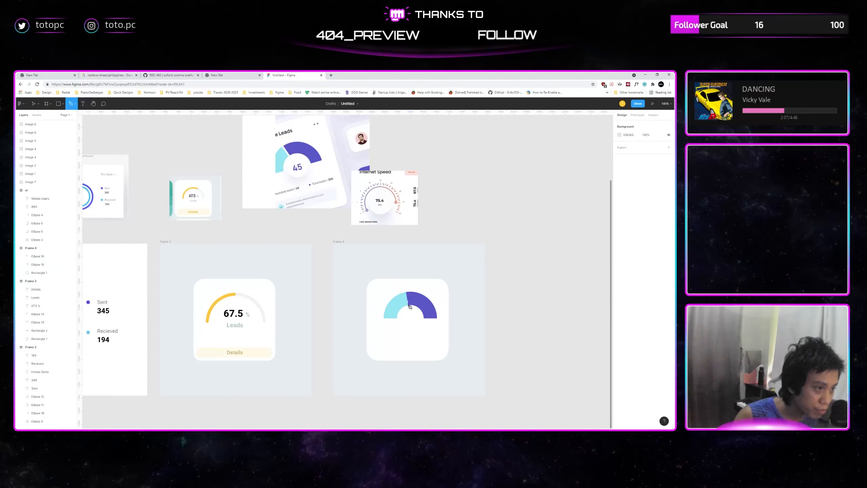
click(409, 310)
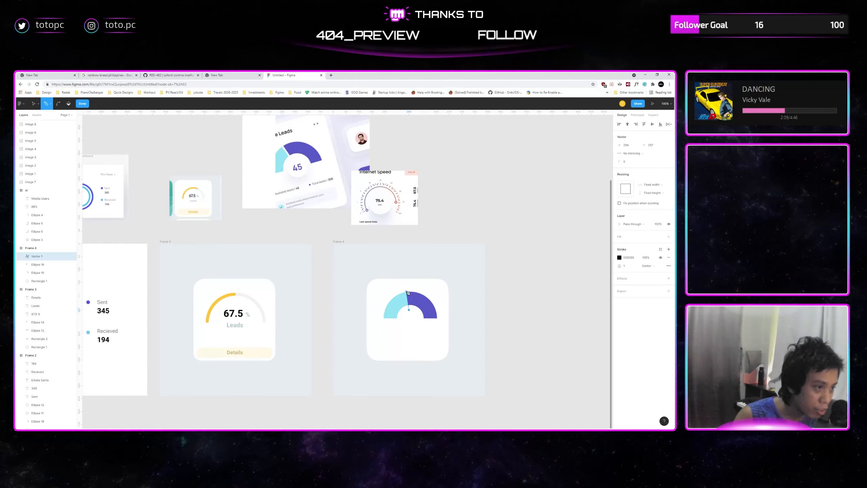
key(Escape)
Draw a slanted line along the seam between the cyan and purple arcs.
key(l)
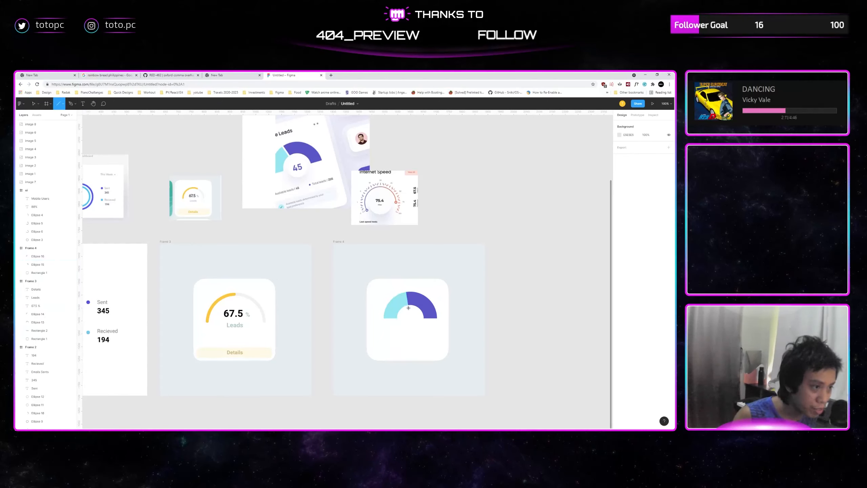
drag(408, 309, 406, 290)
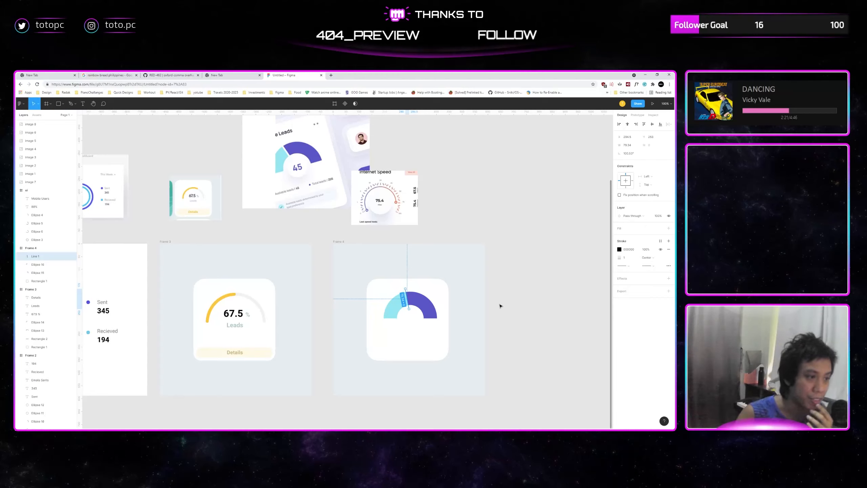
click(500, 306)
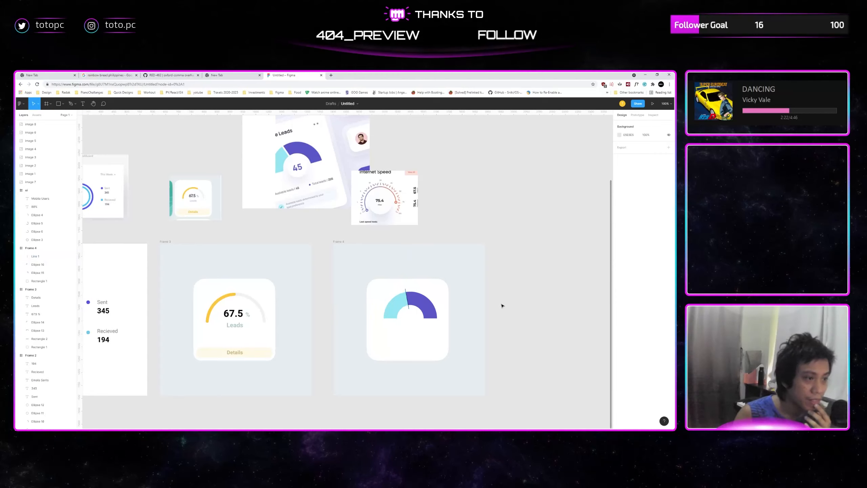
Make the seam line a divider by sampling the card's white (FFFFFF) for its stroke and thickening it.
click(406, 291)
scroll(509, 295, right, 1)
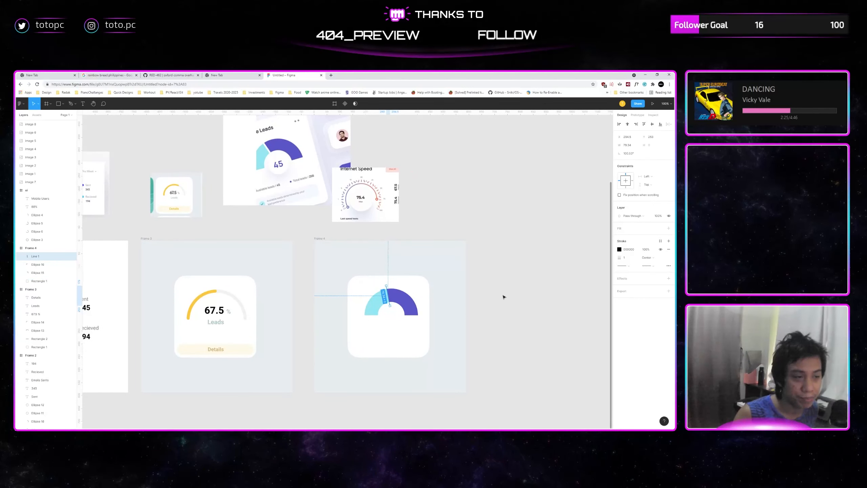
scroll(501, 297, up, 1)
scroll(502, 296, left, 1)
click(620, 250)
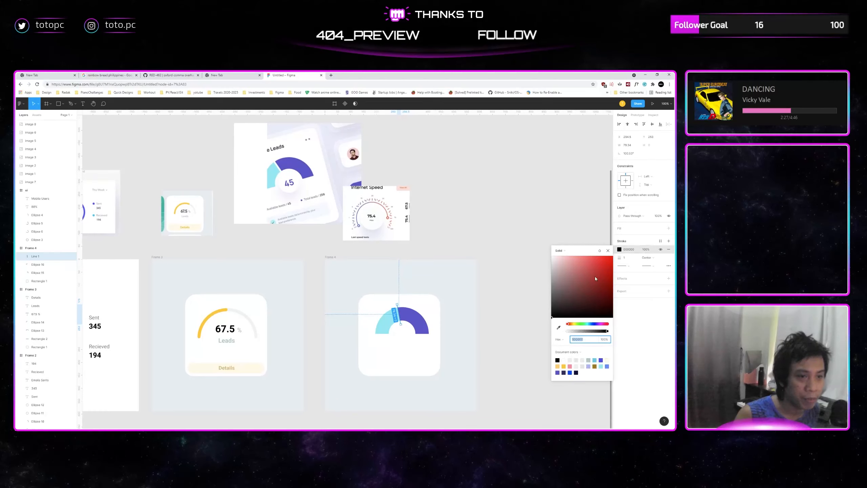
click(559, 328)
click(432, 302)
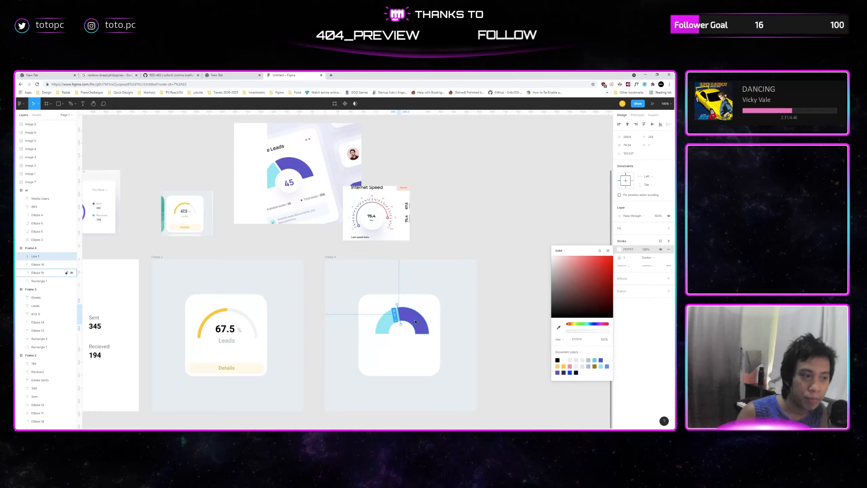
click(630, 258)
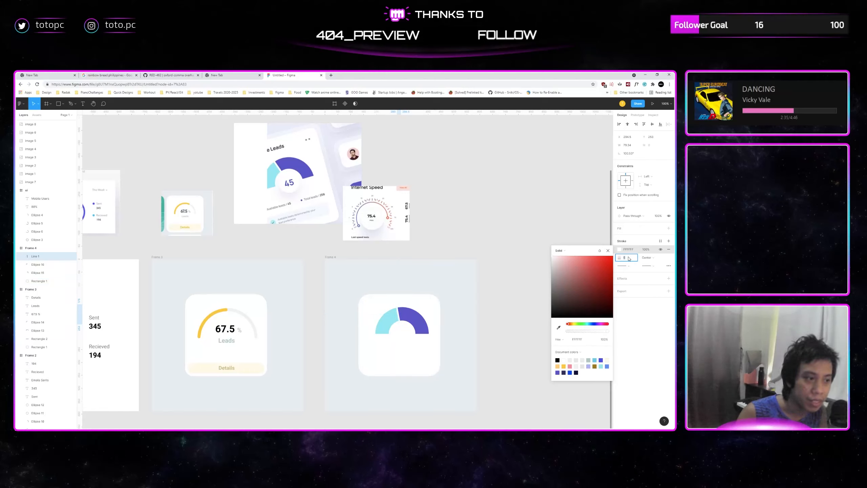
click(518, 255)
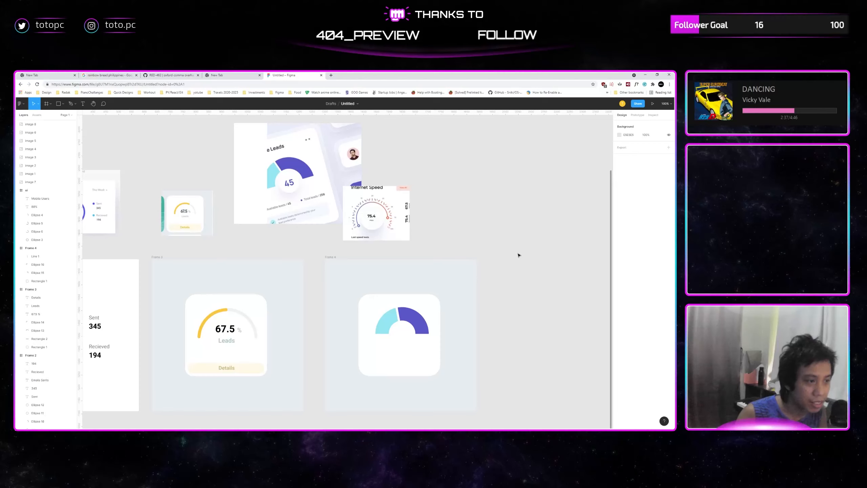
Try deleting the white divider line and shortening the cyan arc's sweep instead, and undo both changes.
scroll(523, 256, left, 2)
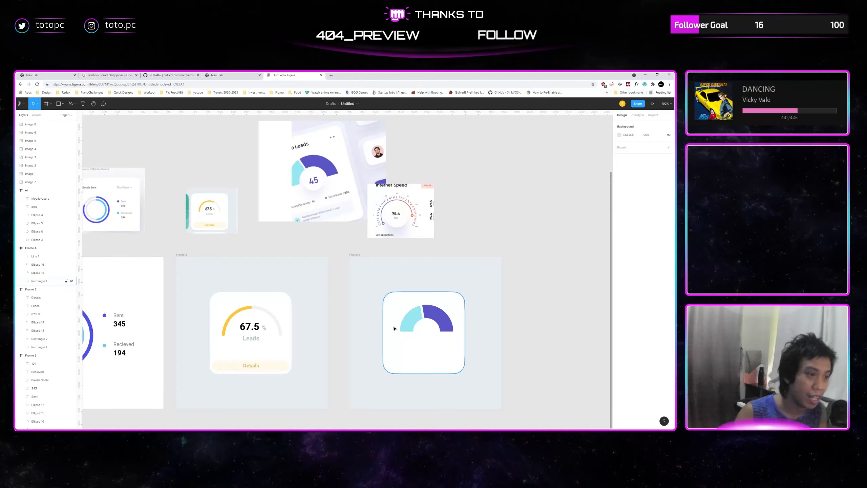
click(424, 321)
key(Delete)
click(422, 321)
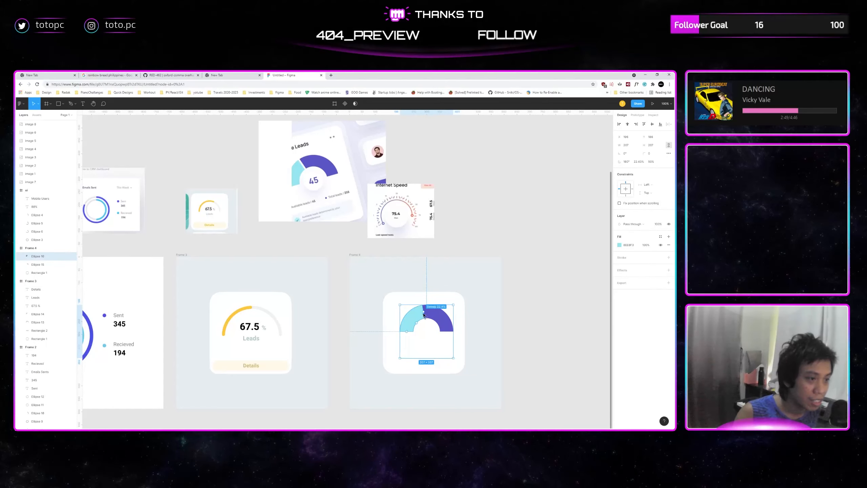
click(520, 321)
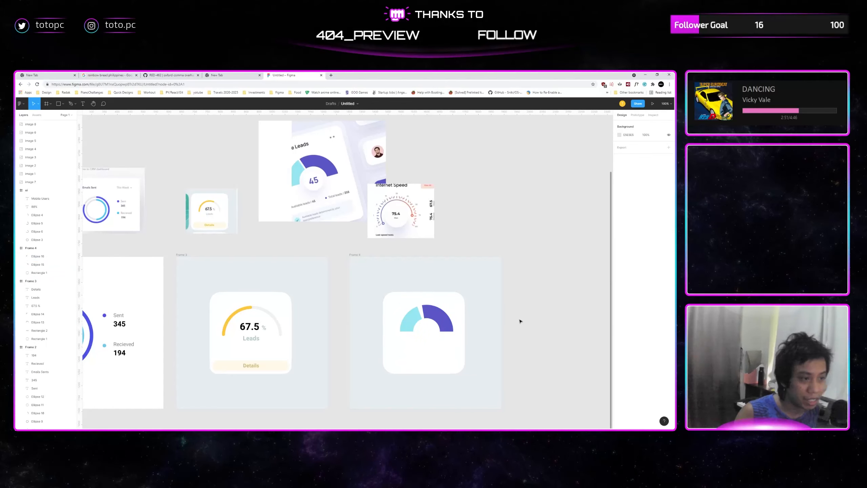
key(ctrl+z)
key(ctrl+z)
key(ctrl+z)
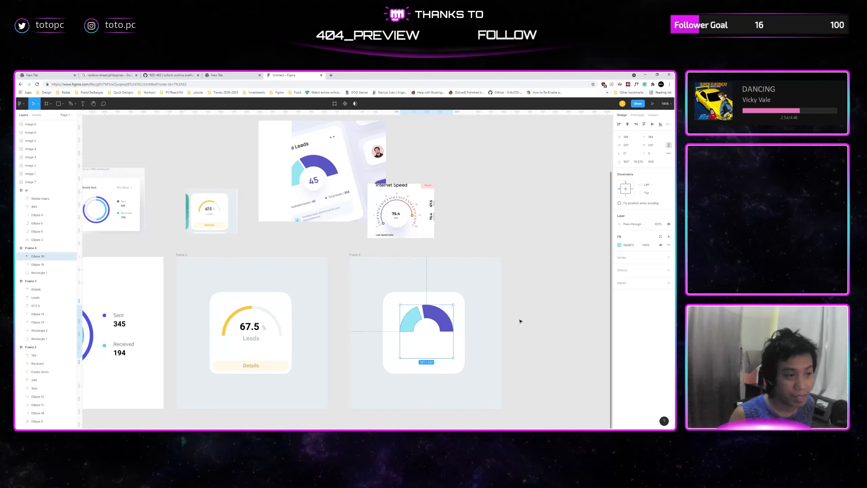
click(530, 319)
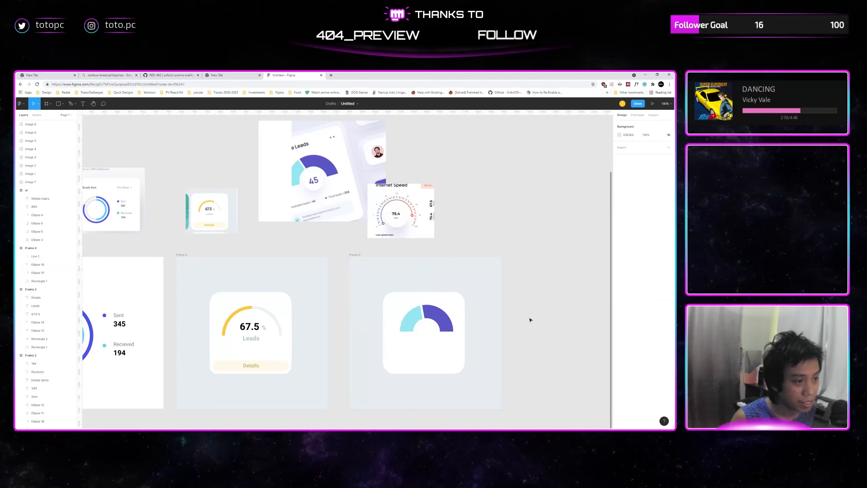
Draw a circle at the gauge's centre and fill it with the colour sampled from the reference gauge's centre.
scroll(524, 317, down, 1)
key(p)
key(o)
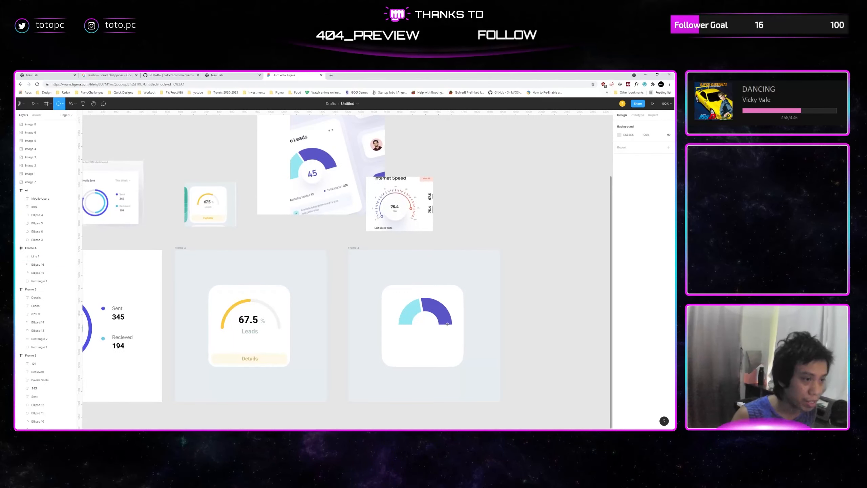
mouse_move(420, 326)
mouse_down()
mouse_move(440, 345)
mouse_move(427, 328)
mouse_up()
key(ctrl+z)
key(i)
key(o)
key(i)
click(317, 180)
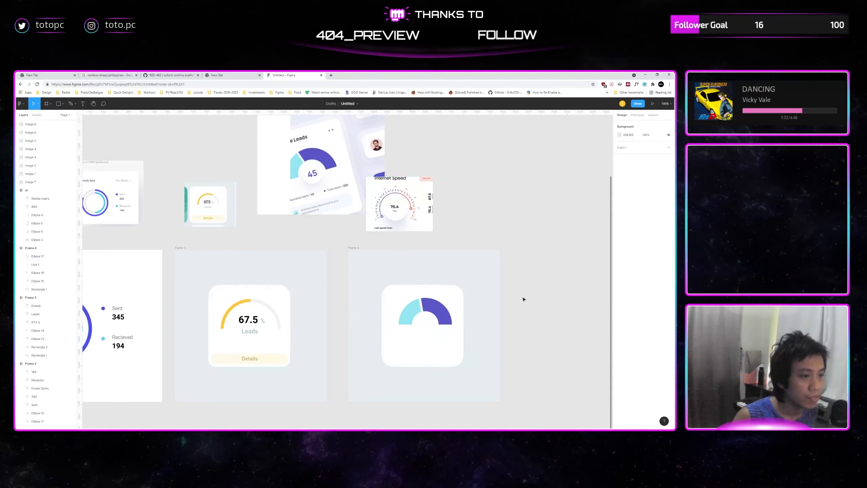
Add the "Available leads / 45" and "Total leads / 256" legend below the gauge and nudge it into alignment.
key(ctrl+v)
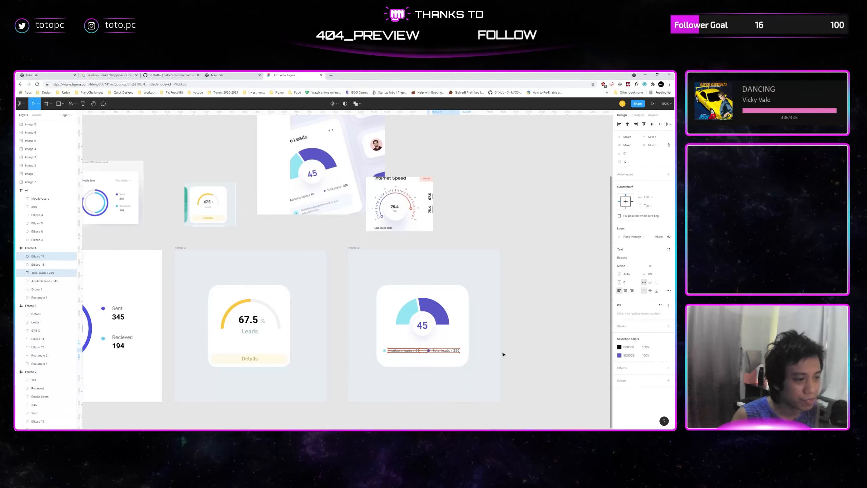
click(550, 333)
scroll(485, 352, up, 1)
click(423, 374)
drag(418, 376, 419, 375)
click(529, 329)
drag(529, 329, 519, 348)
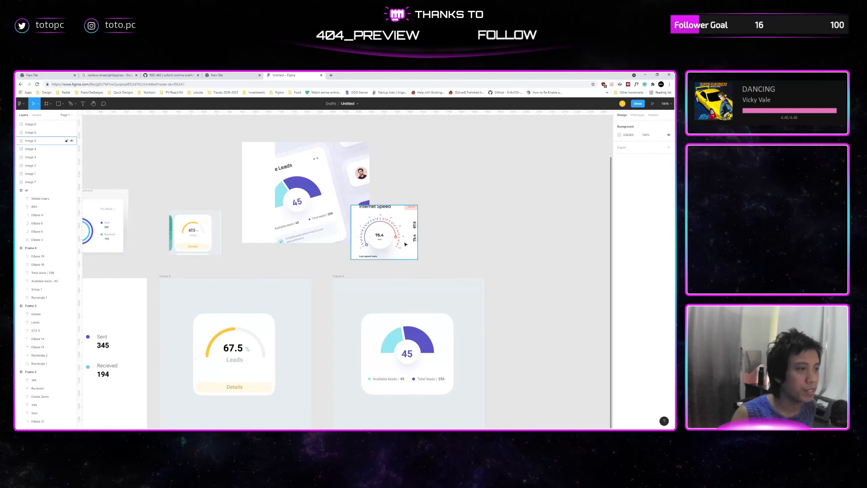
Move the Internet Speed reference image clear of the leads reference image into the empty canvas beside it.
drag(383, 242, 459, 228)
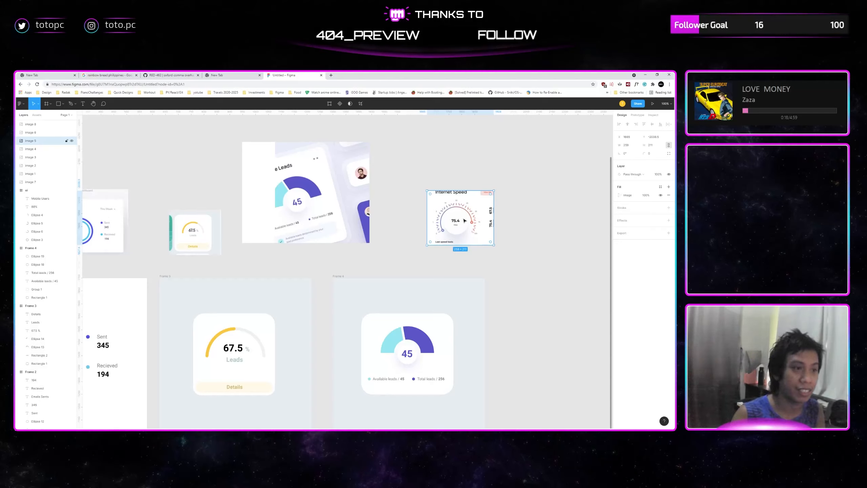
click(517, 232)
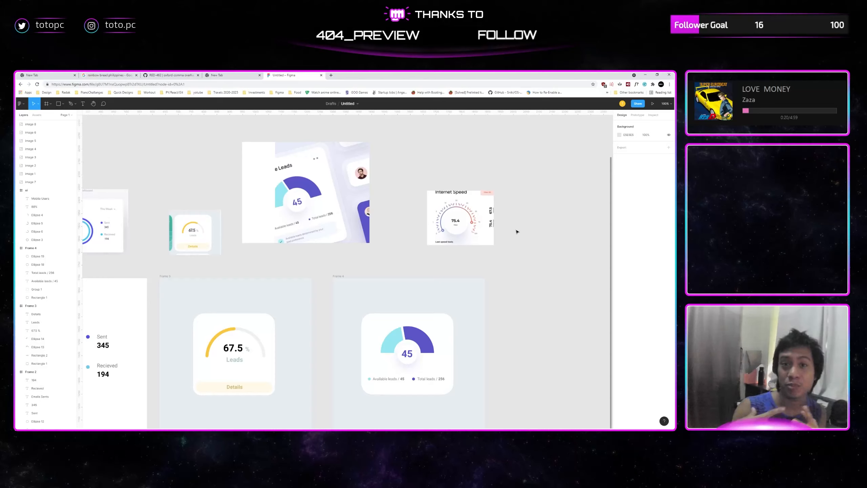
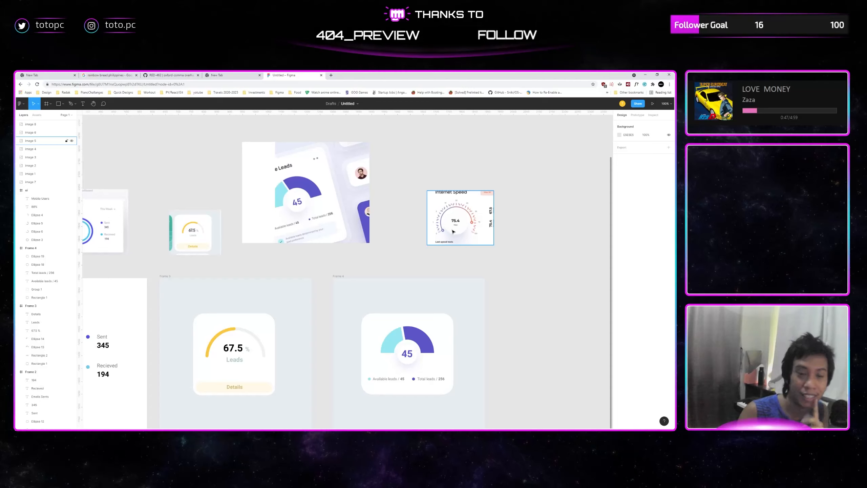
click(535, 254)
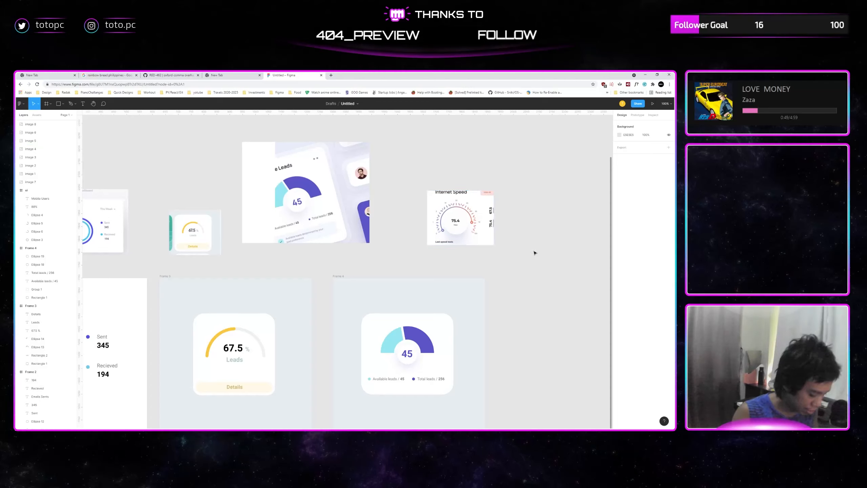
Draw a horizontal line below the Internet Speed image and set its start cap to Diamond arrow.
key(l)
drag(438, 258, 522, 262)
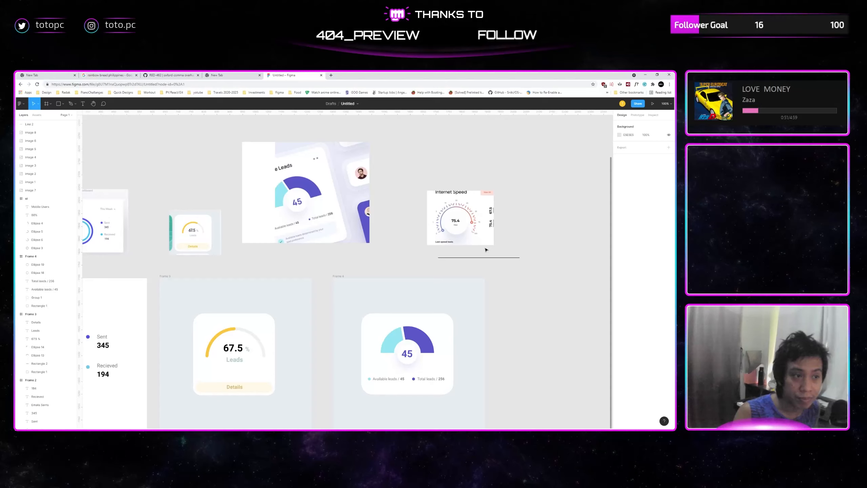
click(625, 225)
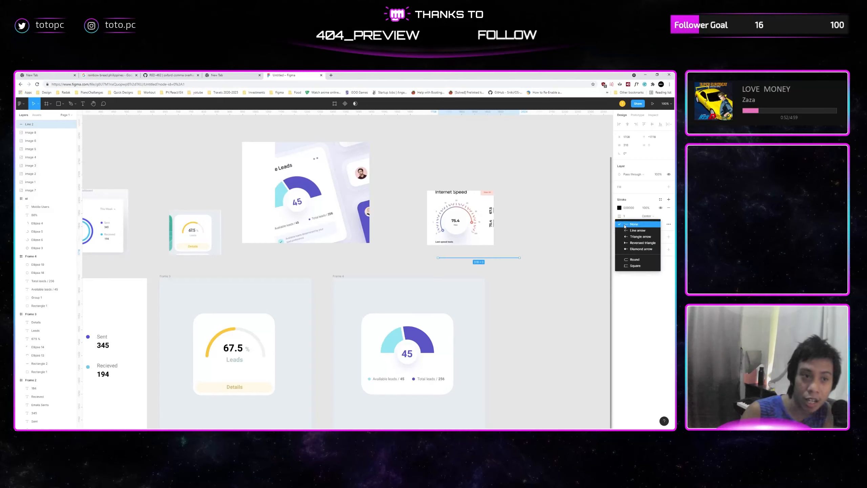
click(641, 248)
click(549, 256)
click(499, 257)
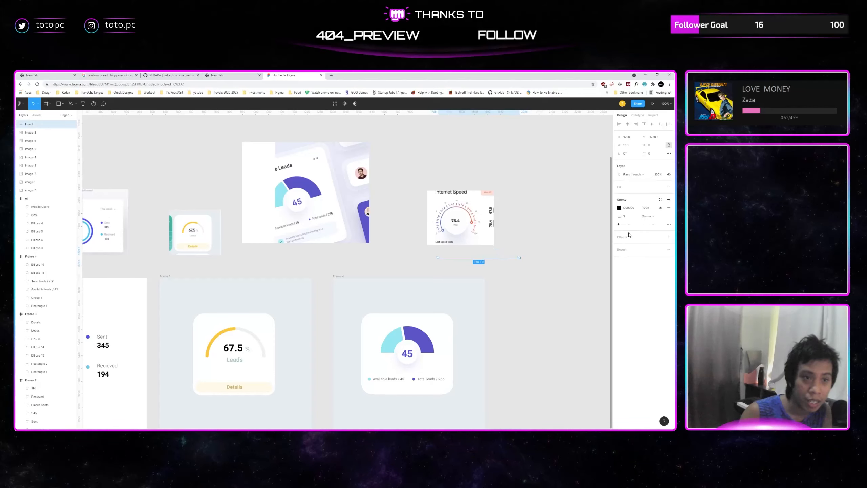
Set the line's stroke weight to 11 and its end cap to Line arrow.
click(627, 218)
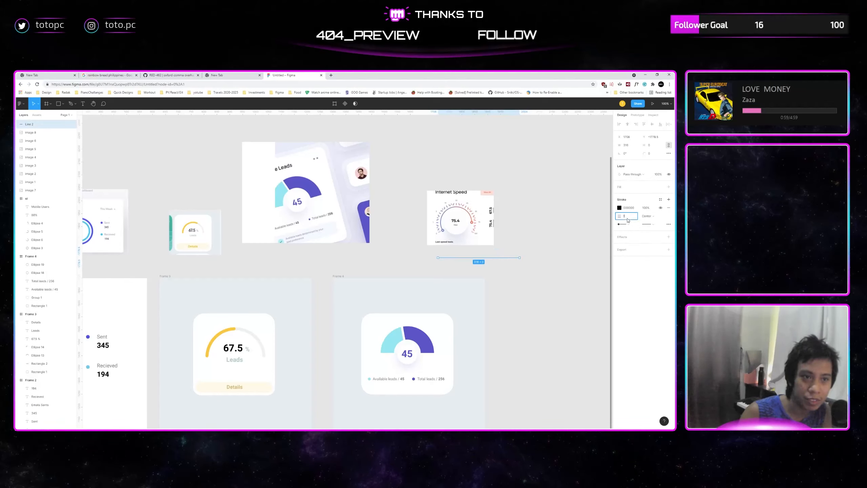
key(shift+Up)
key(shift+Up)
key(shift+Down)
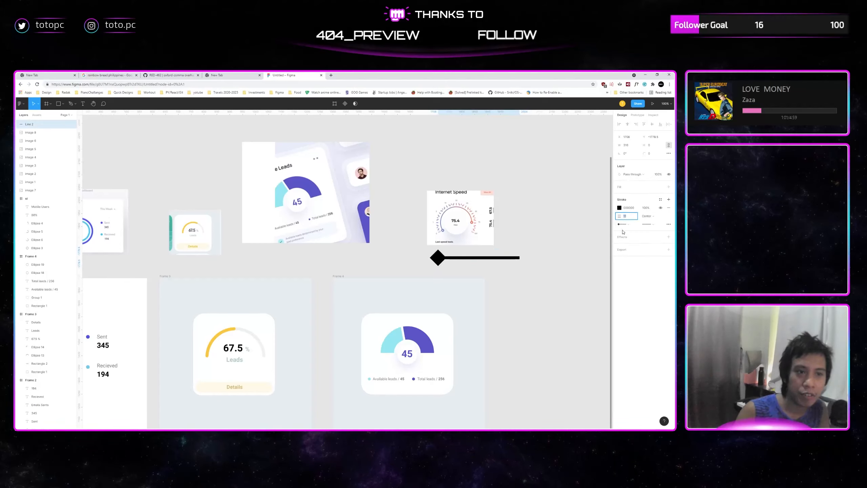
click(646, 225)
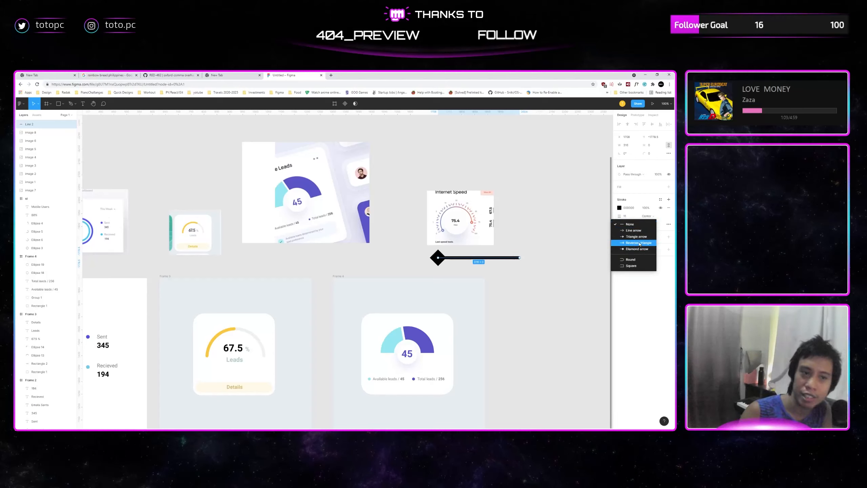
click(638, 233)
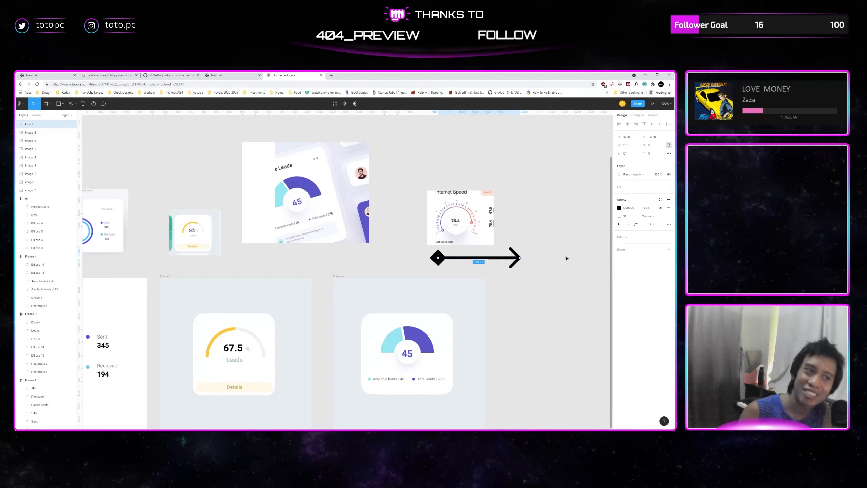
Move the arrow line into the empty canvas above the Internet Speed reference image.
drag(509, 255, 520, 162)
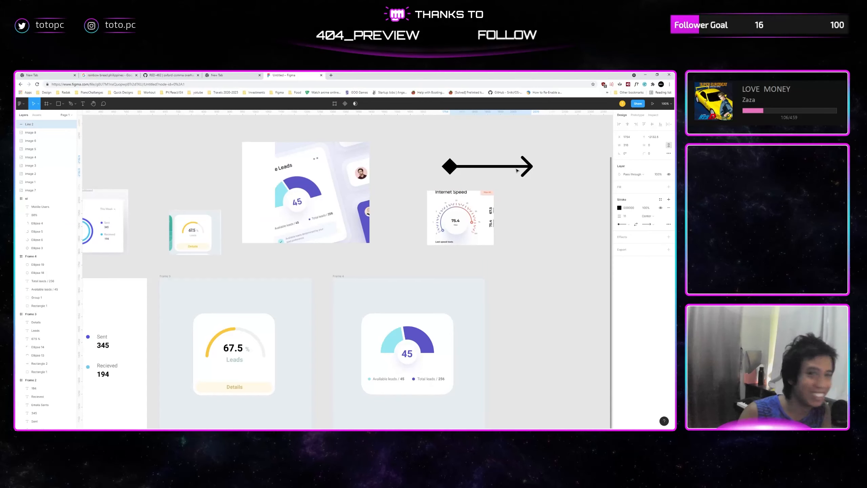
click(528, 244)
drag(529, 261, 457, 259)
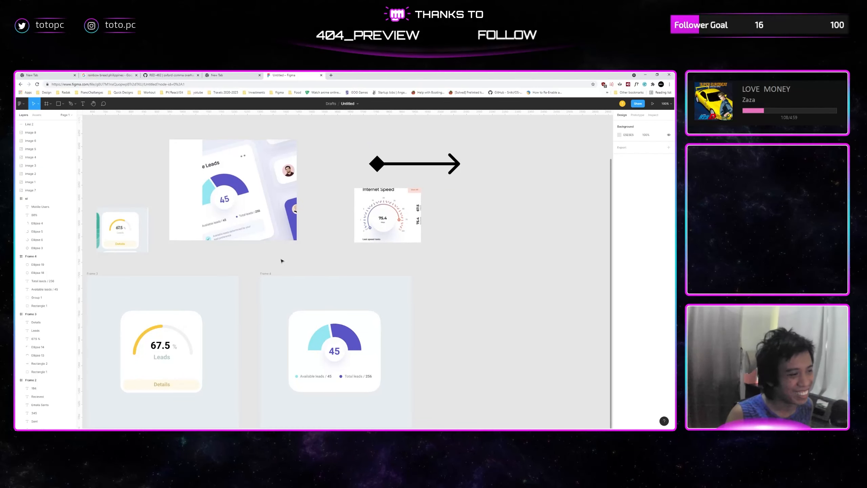
Duplicate the leads gauge frame beside the original and fill the copy with the white sampled from the Internet Speed image.
click(258, 282)
key(ctrl+d)
click(482, 232)
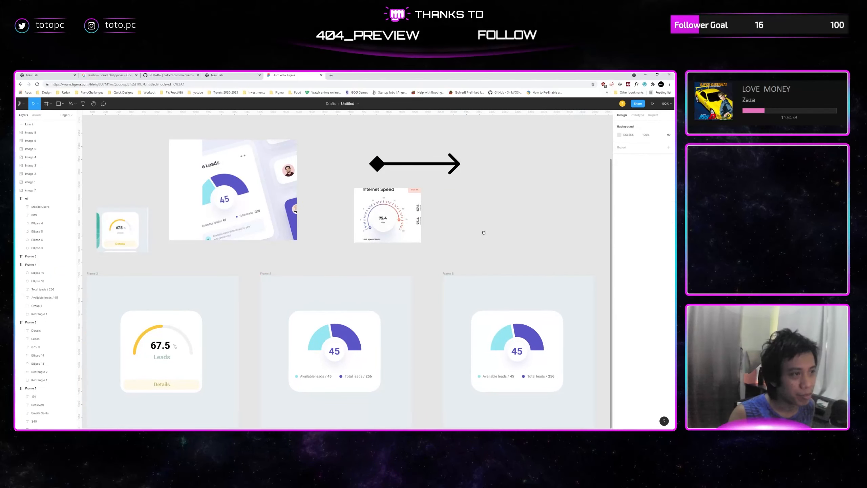
scroll(430, 261, right, 2)
click(426, 283)
key(i)
click(368, 197)
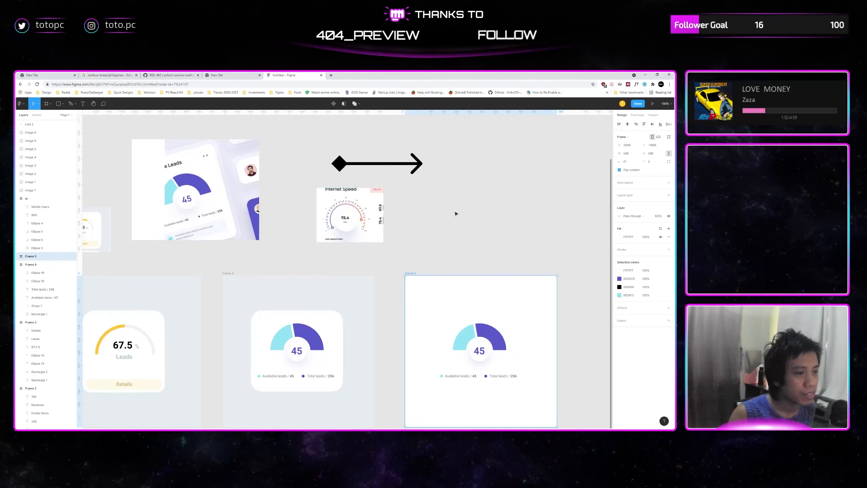
Delete the copied gauge, legend and card from the new white frame.
click(458, 214)
drag(467, 218, 395, 178)
drag(471, 352, 372, 269)
mouse_move(373, 269)
mouse_down()
mouse_move(415, 277)
mouse_move(492, 353)
mouse_up()
key(Delete)
Draw a default grey circle in the middle of the emptied white frame.
key(o)
key(o)
key(v)
Replace the grey circle with a copy of the white drop-shadow circle from the centre of the leads gauge.
double_click(279, 326)
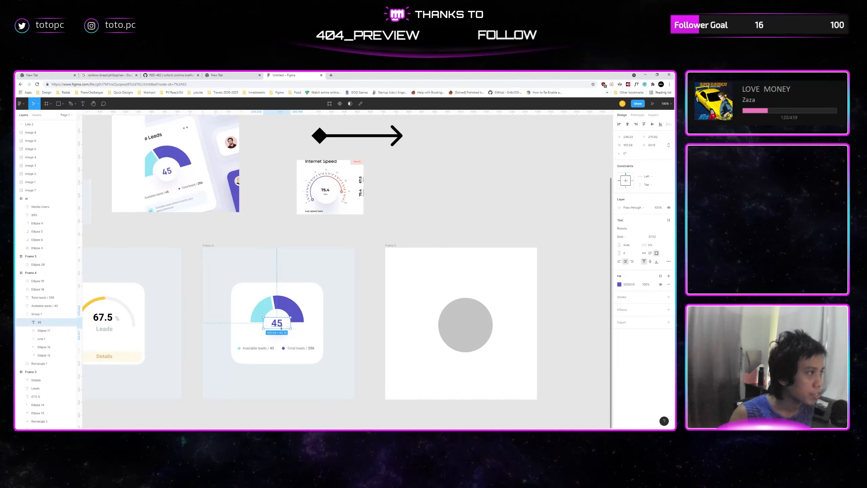
click(283, 332)
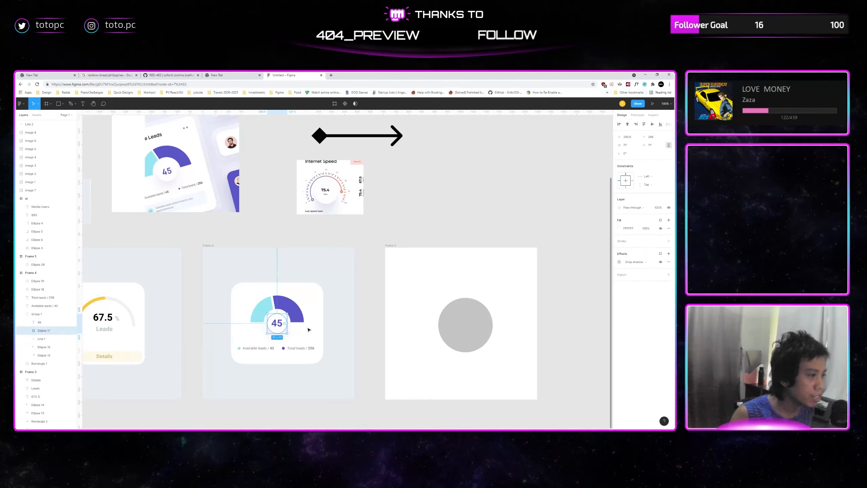
click(483, 327)
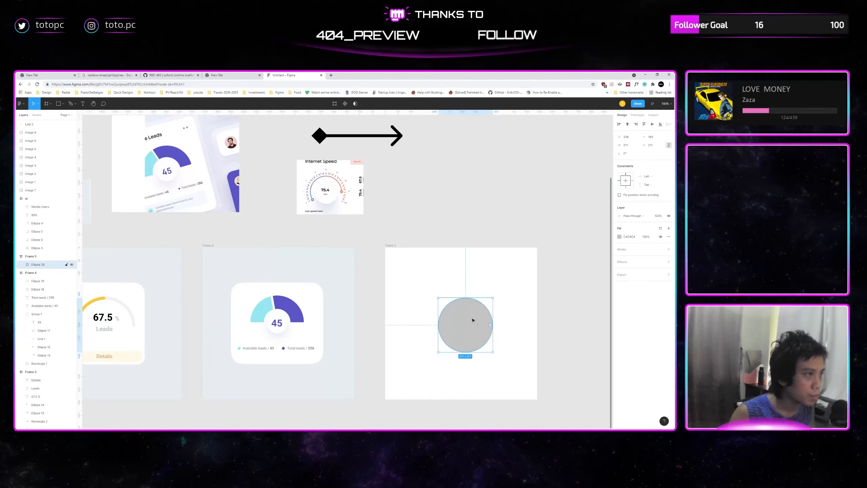
key(Delete)
key(ctrl+v)
Move the pasted white circle to the middle of the new frame and enlarge it to about 240 px wide.
drag(285, 326, 471, 296)
drag(455, 323, 475, 325)
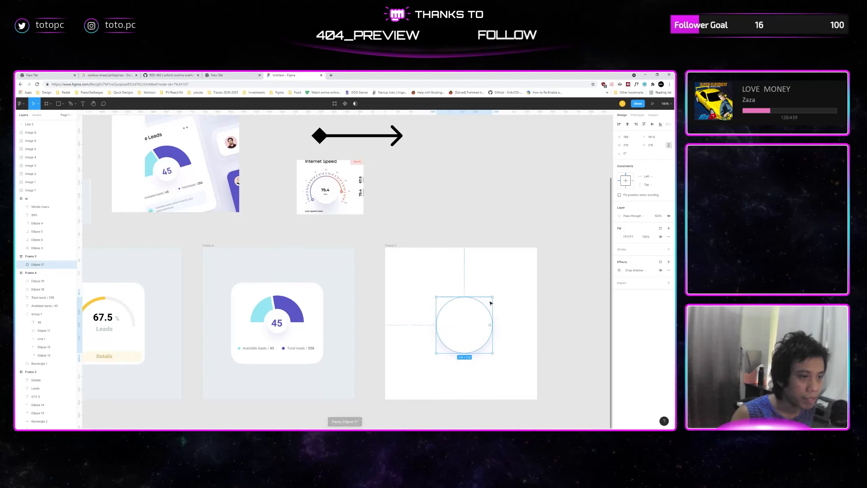
drag(493, 297, 475, 312)
click(484, 295)
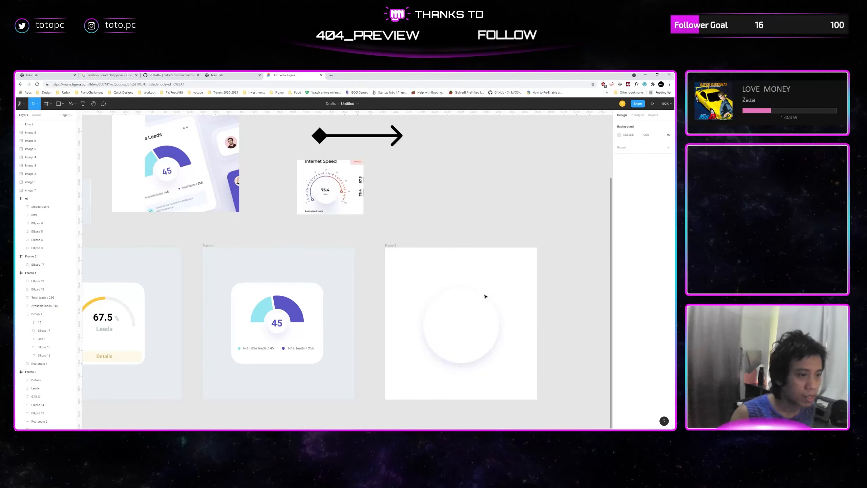
click(485, 296)
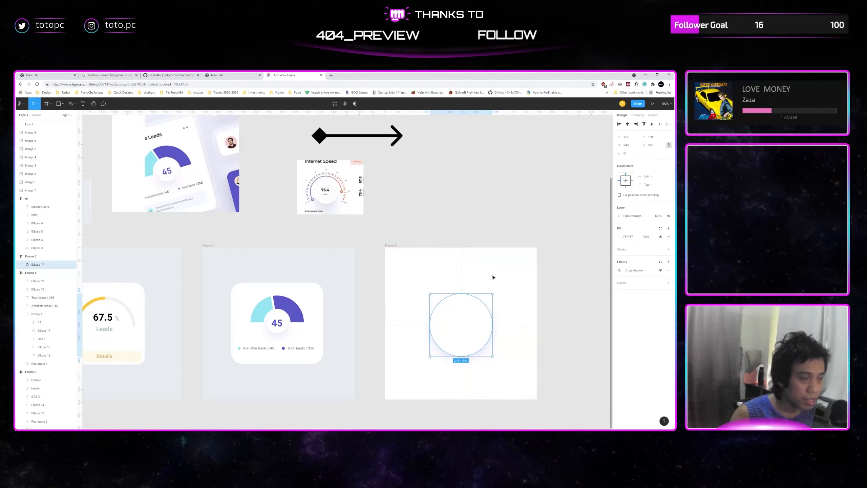
click(514, 287)
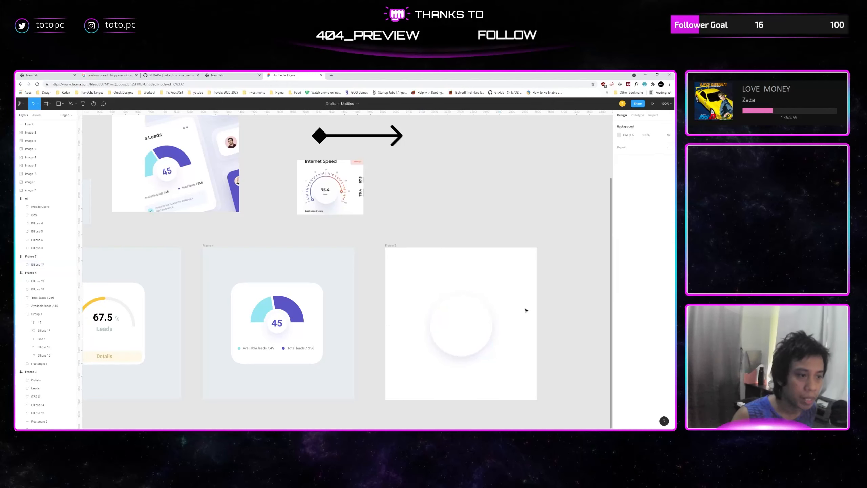
Duplicate the white circle, enlarge the copy to about 320 px around the same centre and send it behind the original.
key(ctrl+v)
drag(497, 291, 503, 288)
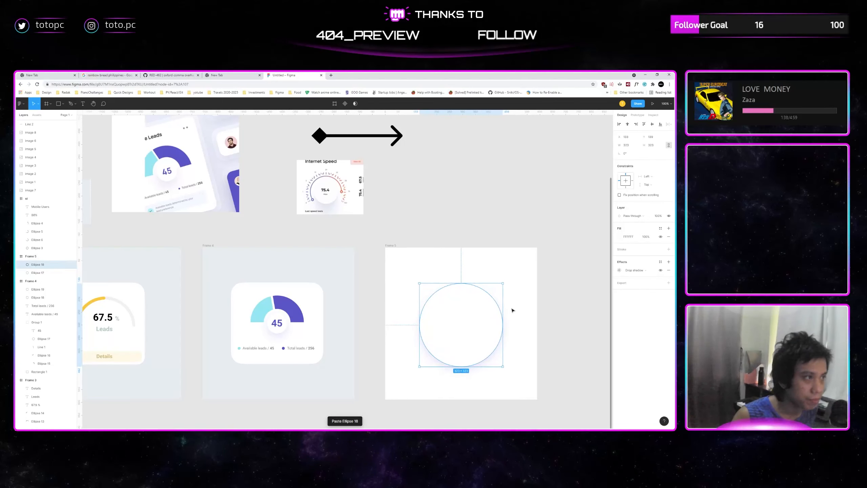
click(621, 238)
click(479, 323)
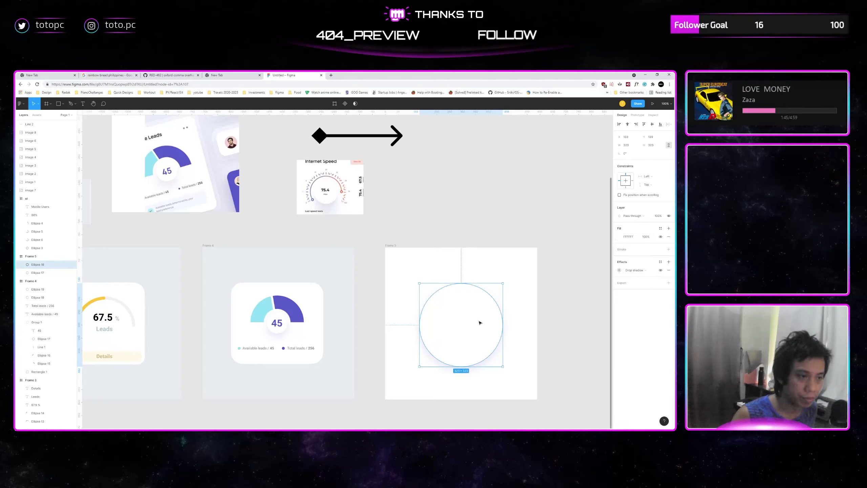
key(ctrl+[)
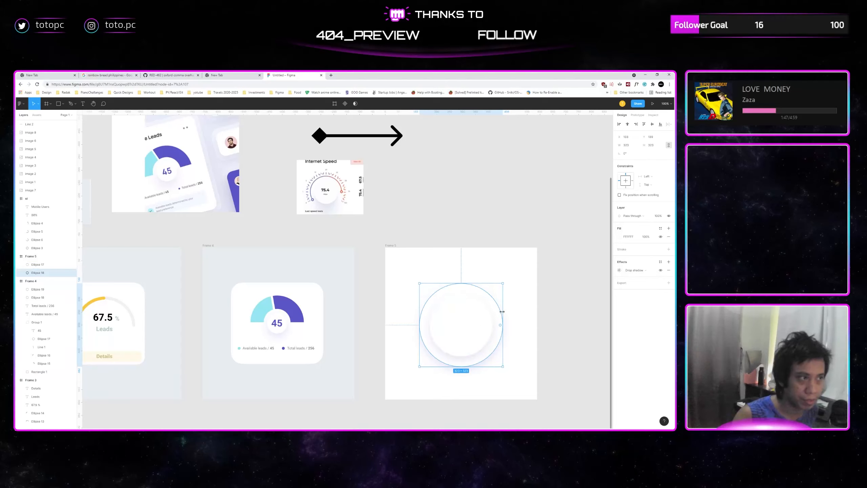
Give the larger back circle a linear gradient fill with a blue-violet first stop.
click(621, 238)
click(561, 238)
click(564, 244)
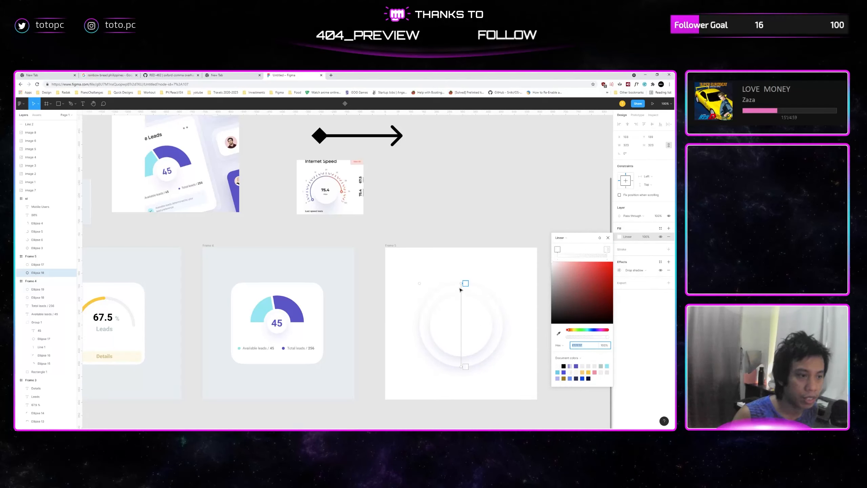
click(593, 330)
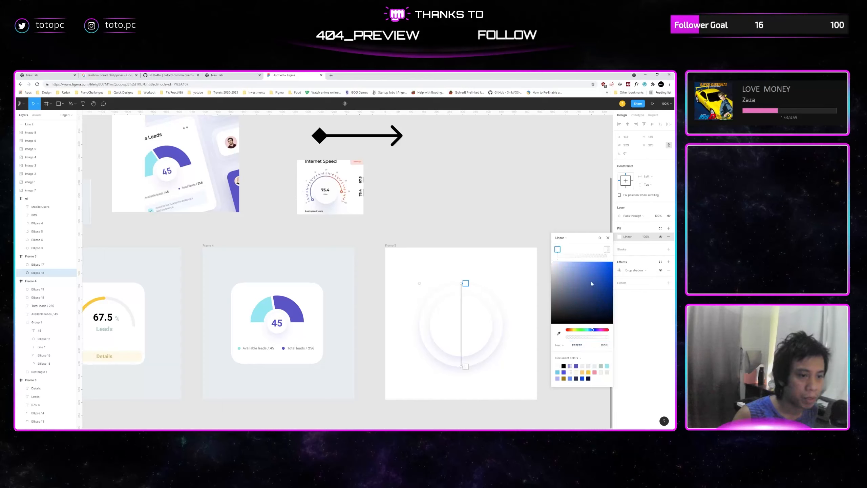
drag(594, 267, 602, 273)
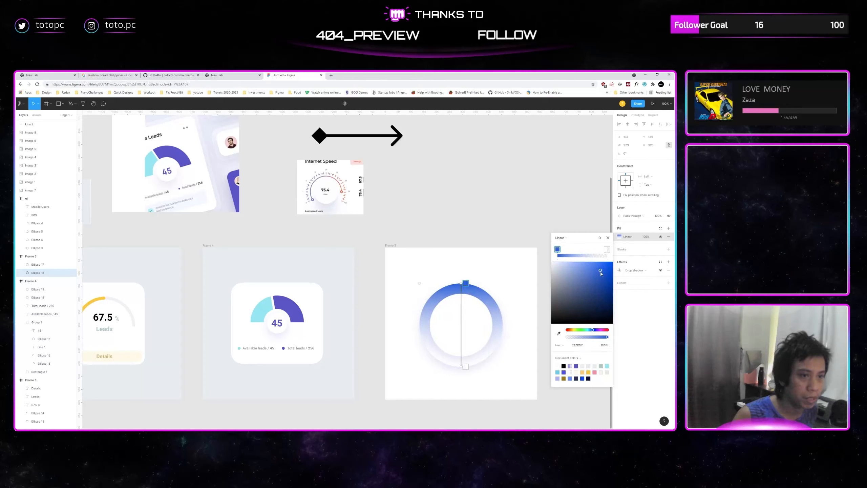
drag(593, 330, 596, 331)
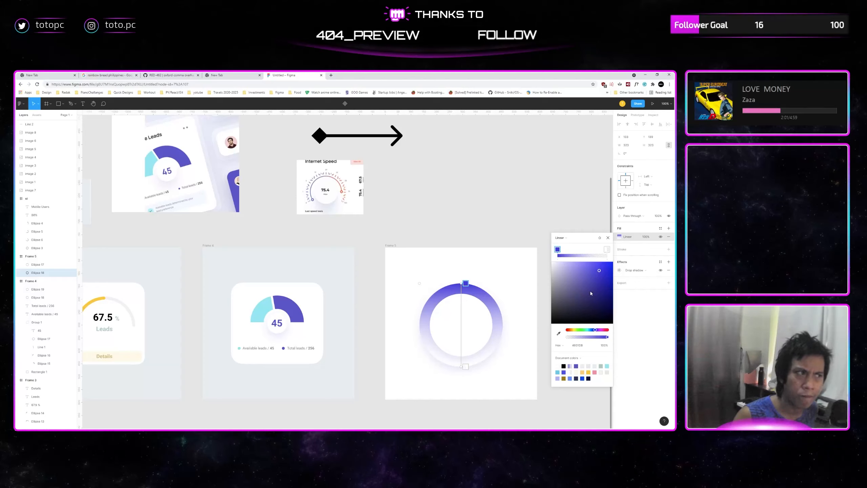
Set the gradient's second stop to 100% opacity and a reddish orange colour.
click(607, 250)
click(603, 345)
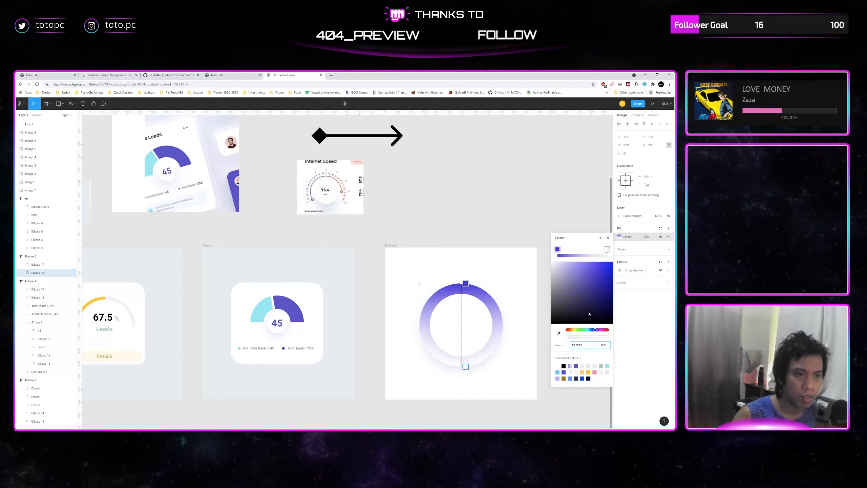
text(100)
key(Return)
drag(595, 330, 572, 330)
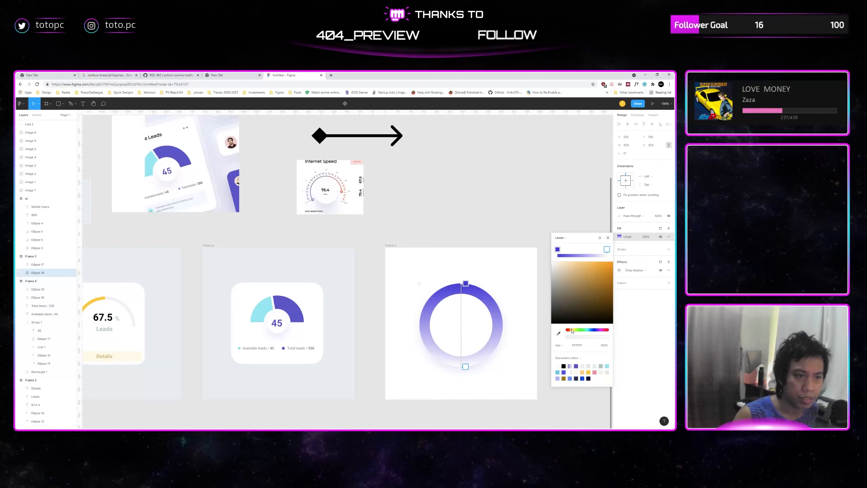
mouse_move(602, 276)
mouse_down()
mouse_move(613, 283)
mouse_move(608, 272)
mouse_up()
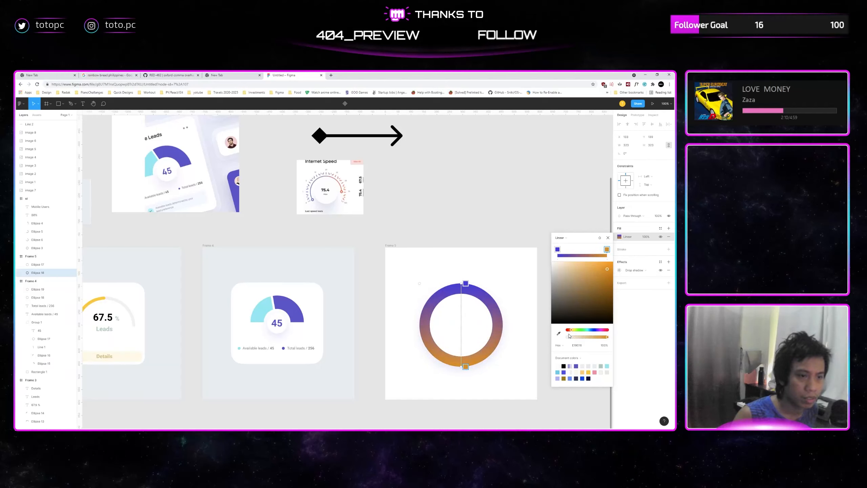
drag(569, 331, 571, 333)
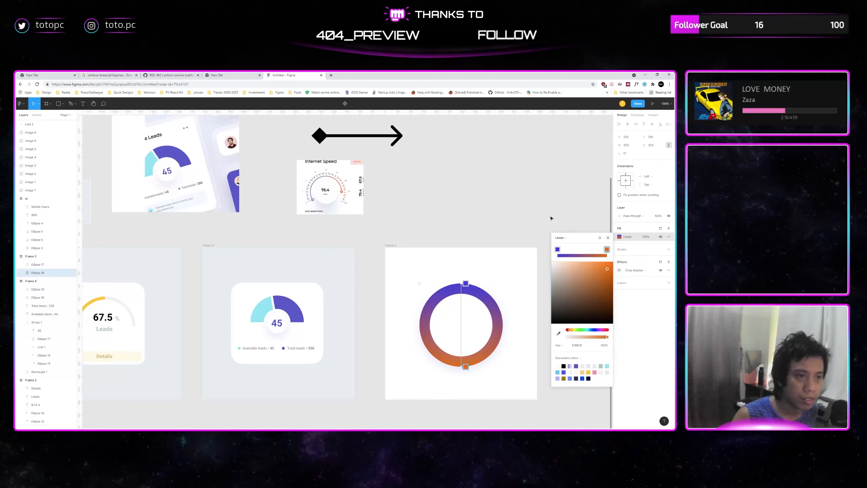
key(Escape)
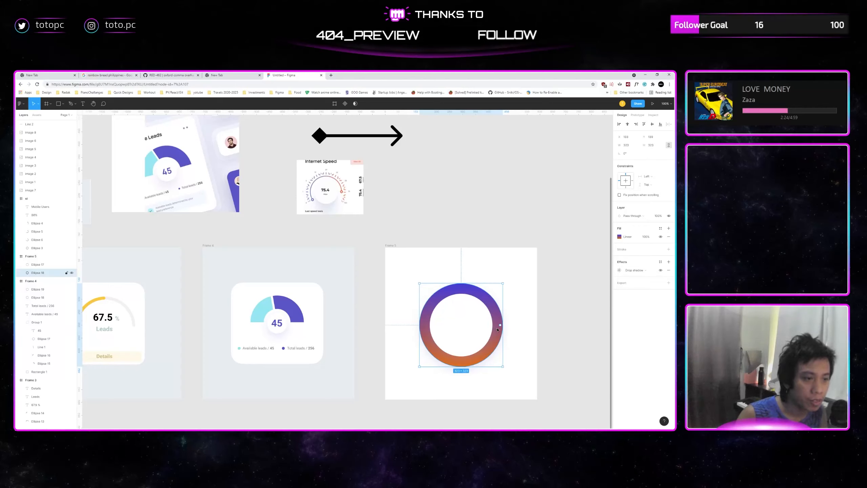
Open a narrow gap in the gradient circle's arc and raise its inner ratio to turn it into a thin ring.
drag(497, 328, 503, 319)
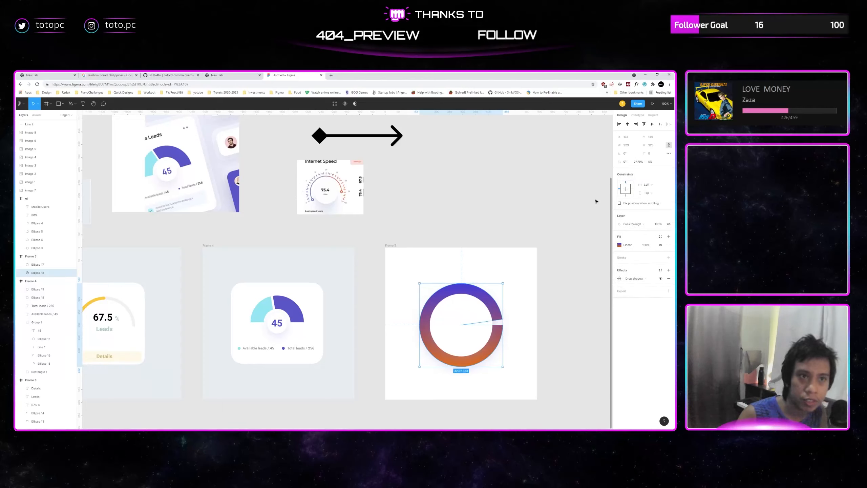
click(649, 162)
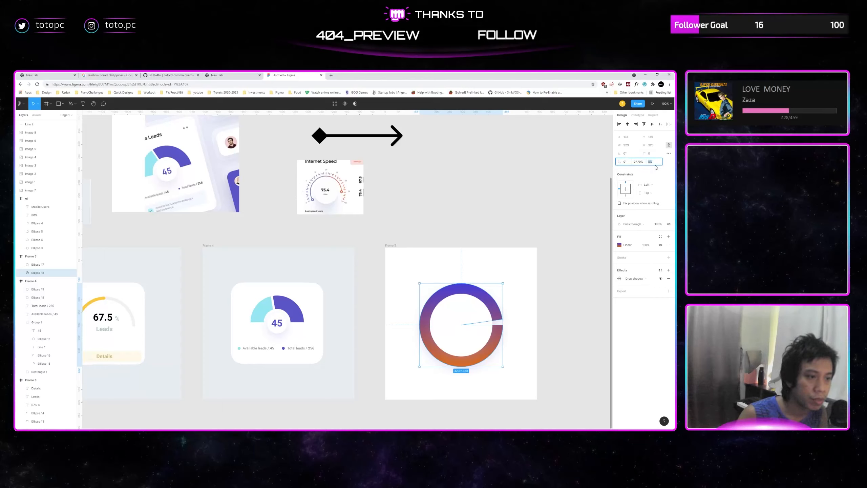
key(Up)
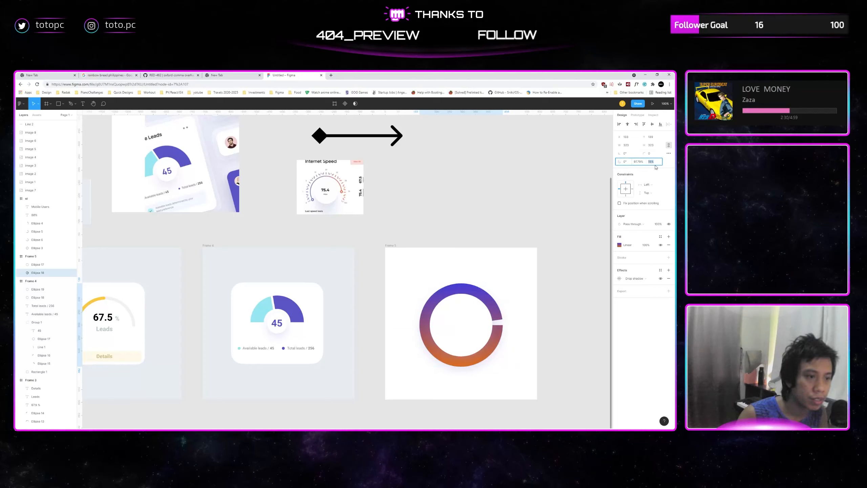
key(Up)
key(Up)
key(Up)
key(Up)
key(Up)
key(Up)
key(Up)
key(Up)
Adjust the gradient ring's start and sweep so it forms an arc over the upper half of the white circle.
click(536, 304)
click(501, 327)
mouse_move(502, 325)
mouse_down()
mouse_move(496, 353)
mouse_move(505, 319)
mouse_move(497, 340)
mouse_move(446, 289)
mouse_move(459, 290)
mouse_move(442, 294)
mouse_move(426, 339)
mouse_move(519, 338)
mouse_move(517, 326)
mouse_up()
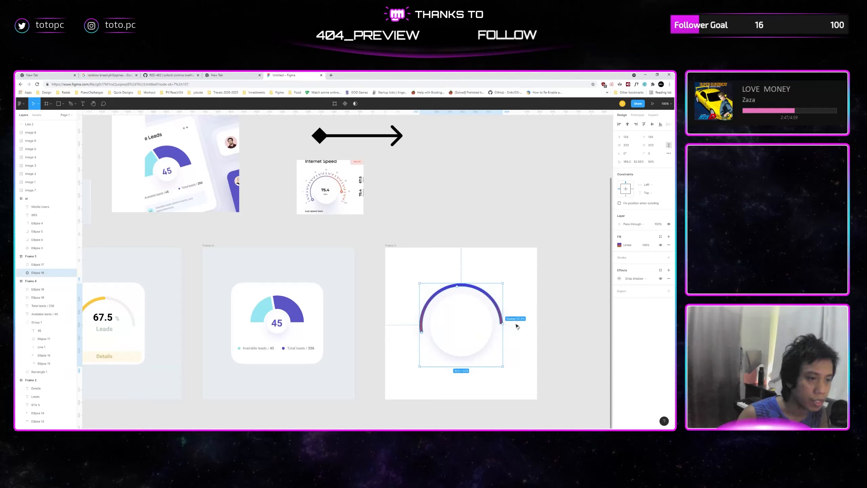
drag(423, 332, 430, 341)
click(523, 311)
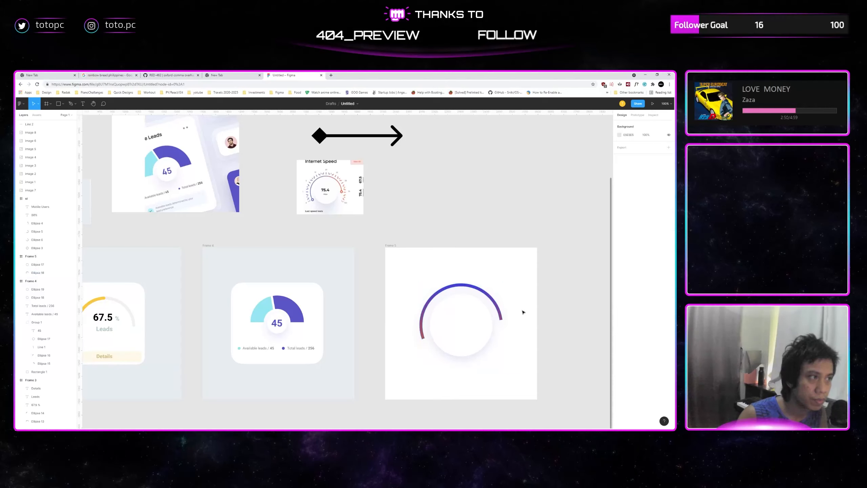
Raise the gradient arc's inner ratio slightly to make its line thinner.
click(494, 303)
click(655, 162)
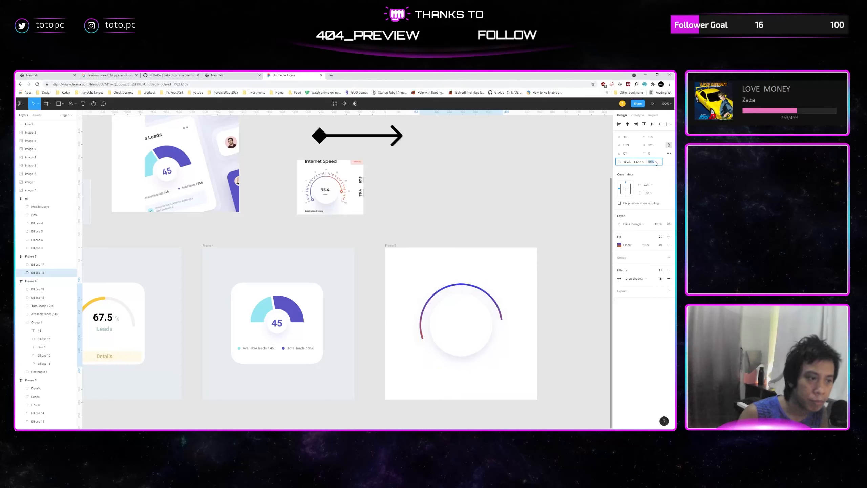
key(Up)
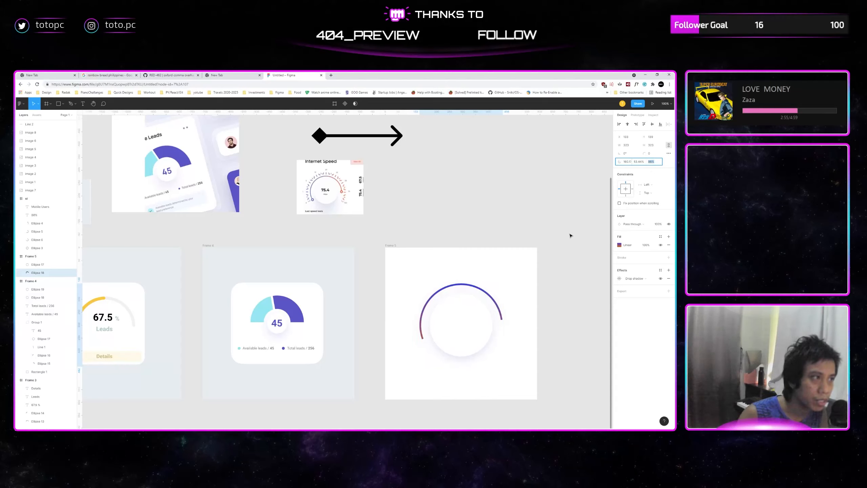
click(655, 154)
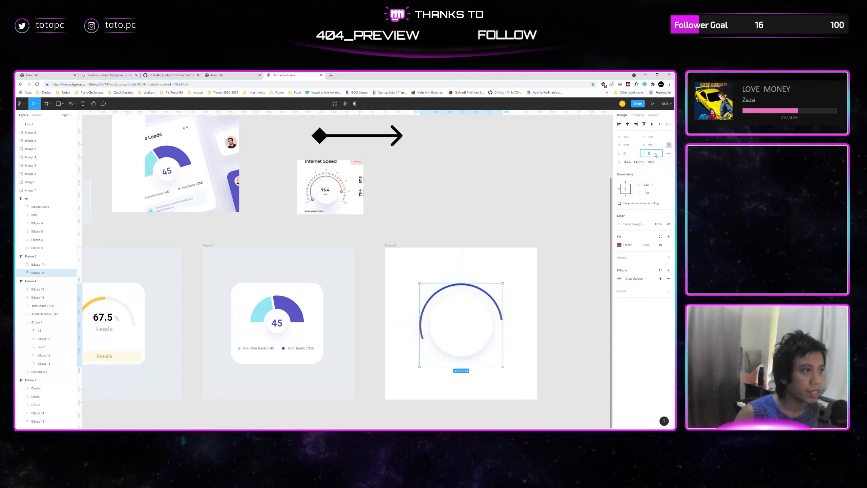
click(511, 259)
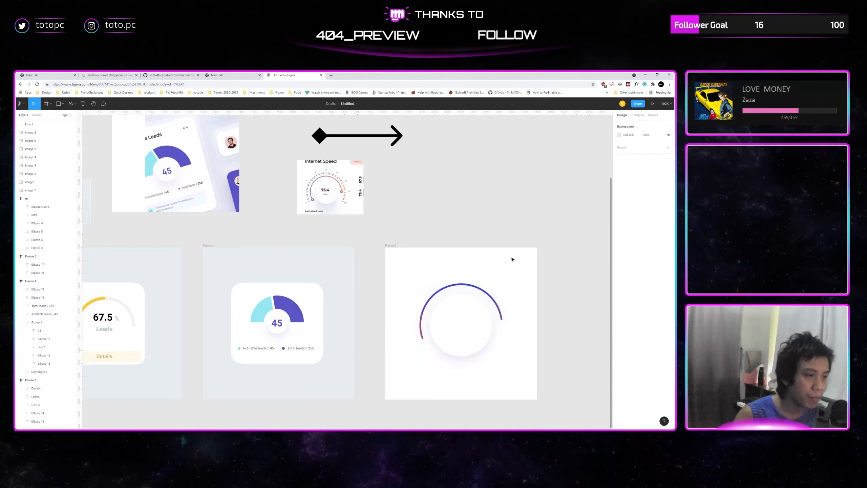
Draw a small circle over the gradient arc's lower-left end and nudge it into line with the arc.
drag(516, 262, 476, 241)
key(ctrl+plus)
drag(448, 302, 418, 243)
key(o)
mouse_move(393, 352)
mouse_down()
mouse_move(399, 358)
mouse_move(411, 347)
mouse_up()
key(Right)
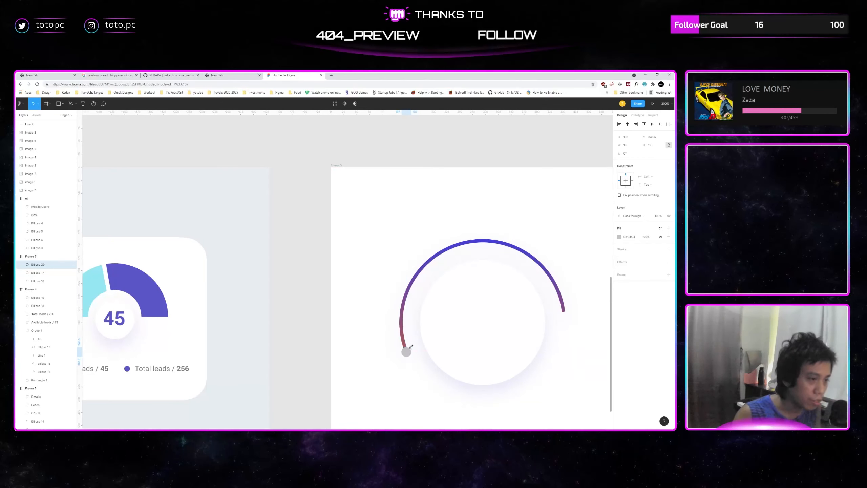
key(Down)
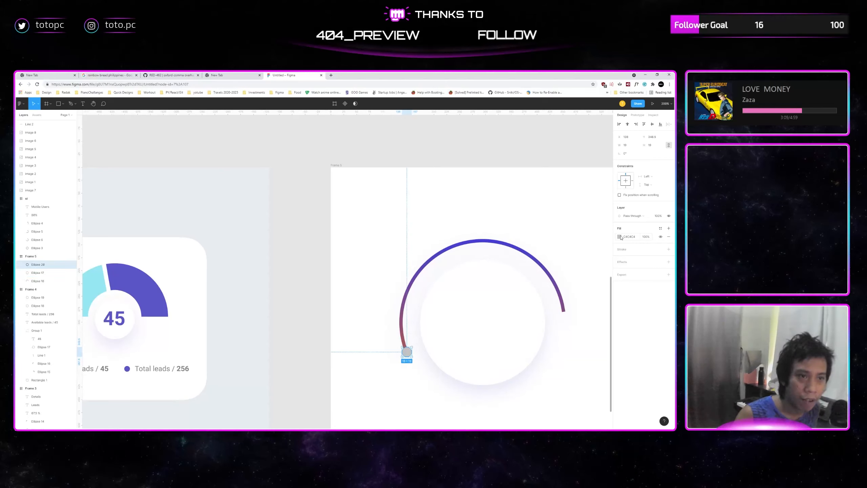
Sample the arc's dull red end colour for the small circle's fill and add a stroke in the same colour.
click(620, 237)
click(559, 315)
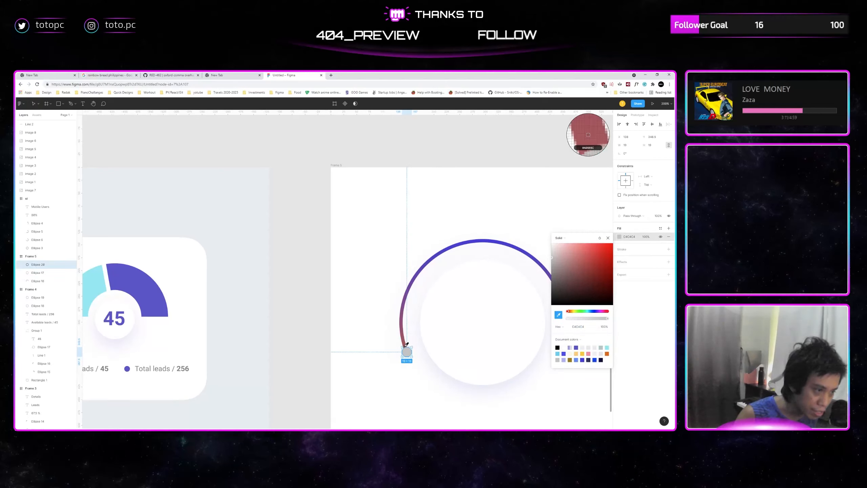
click(406, 346)
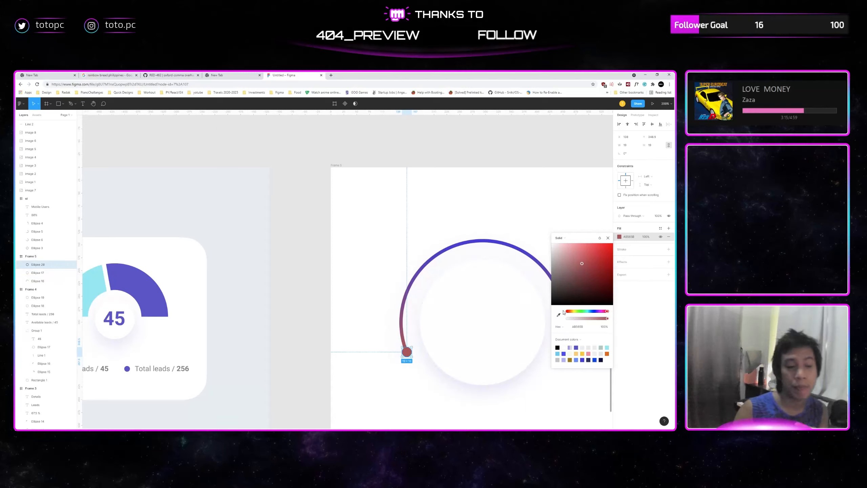
click(669, 250)
click(559, 317)
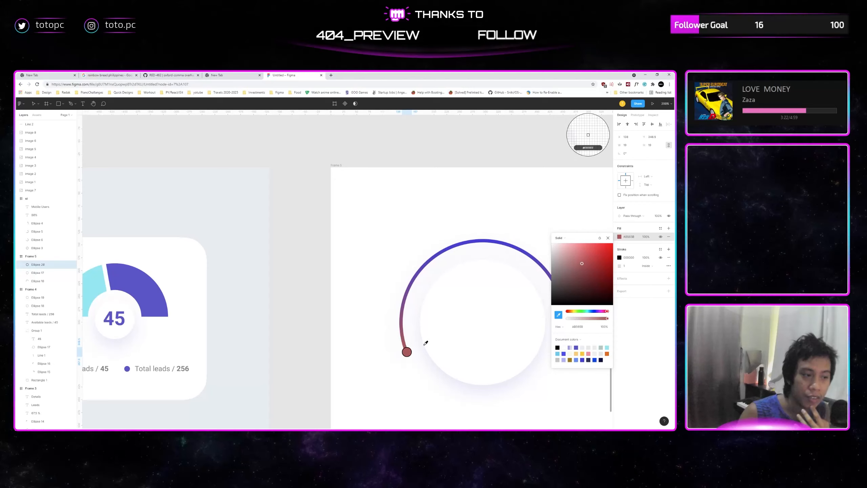
click(407, 351)
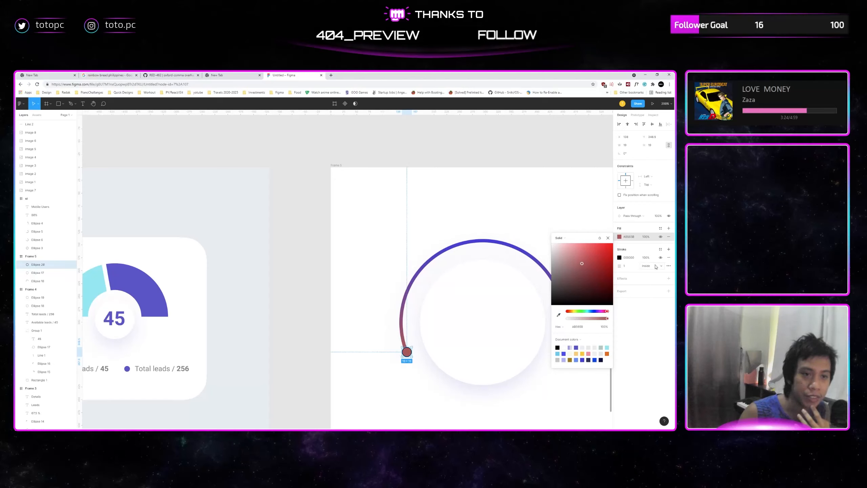
click(619, 257)
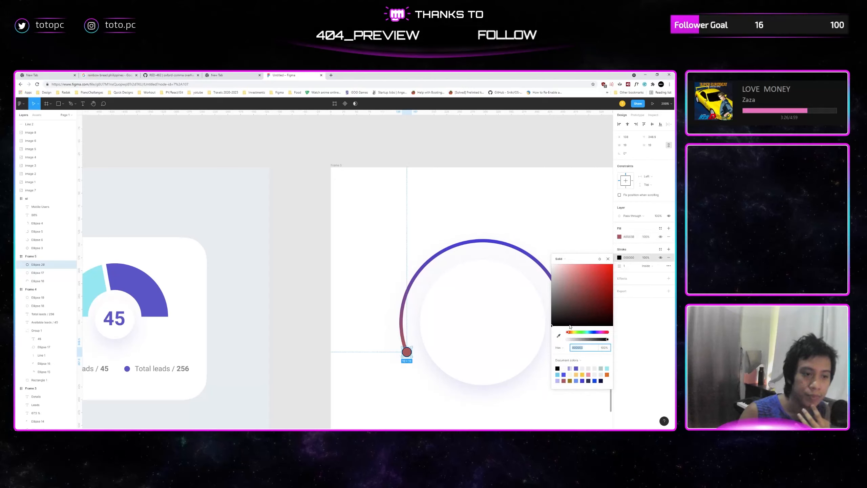
click(558, 336)
click(407, 352)
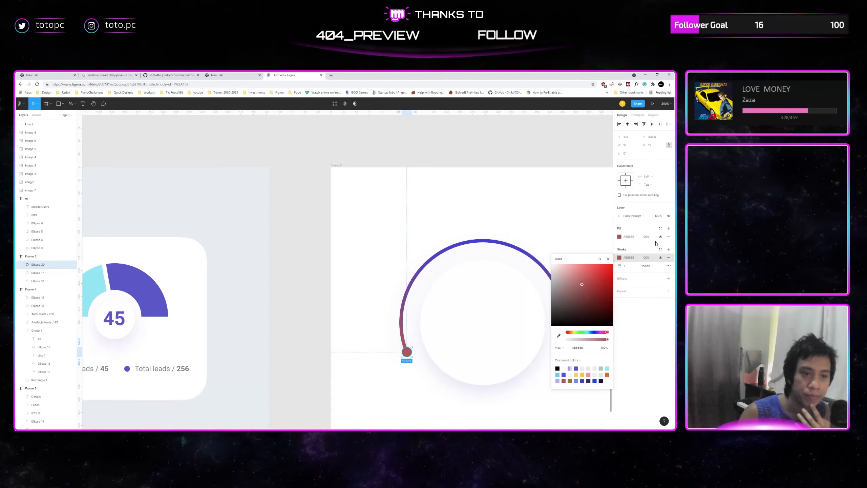
Change the small end circle's fill to white, keeping the dull red stroke.
click(635, 266)
click(620, 236)
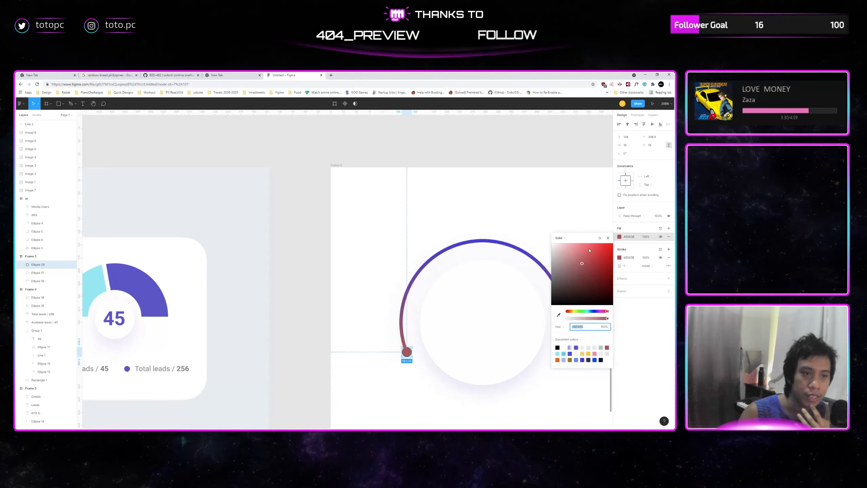
drag(582, 260, 490, 217)
key(Escape)
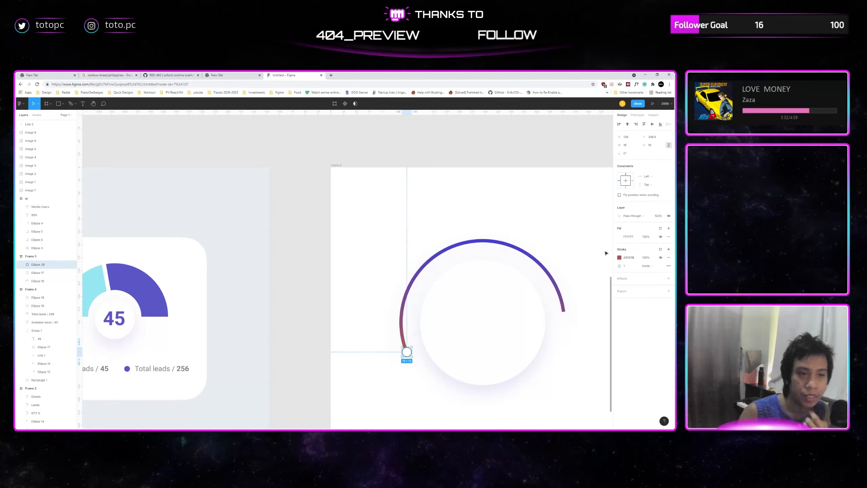
Thicken the small end circle's stroke so it forms a bold ring around the white centre.
click(455, 247)
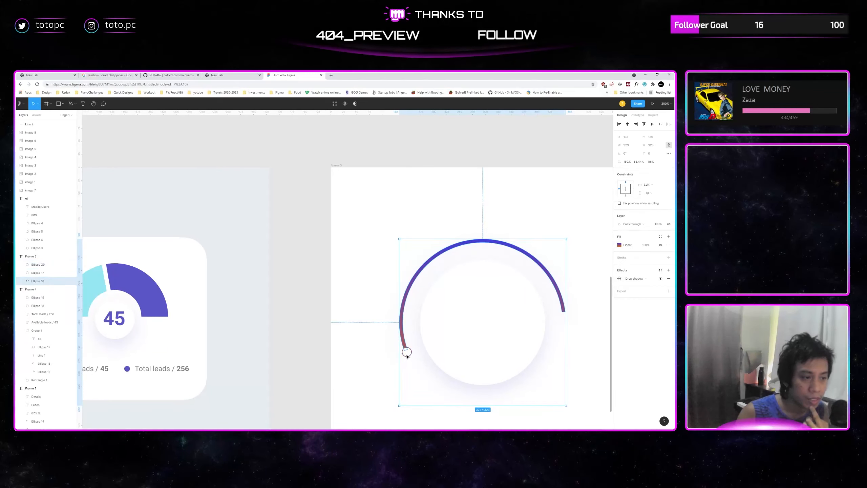
click(407, 353)
click(630, 267)
key(Up)
key(Up)
key(Up)
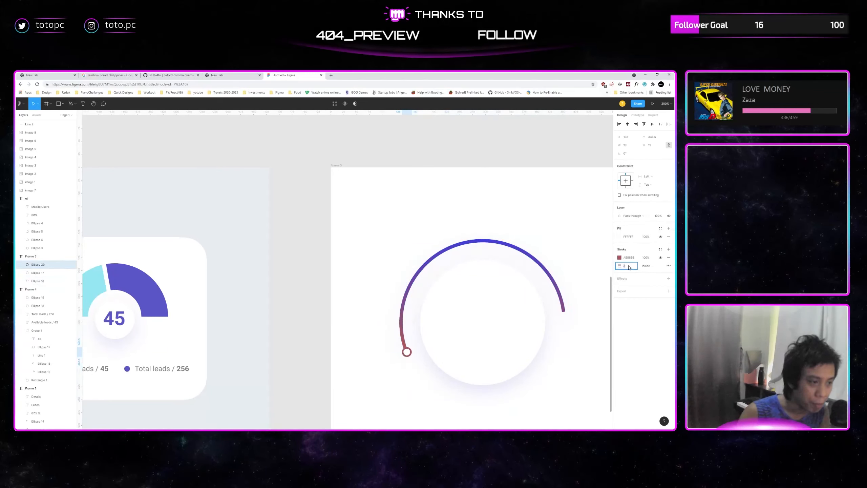
key(Up)
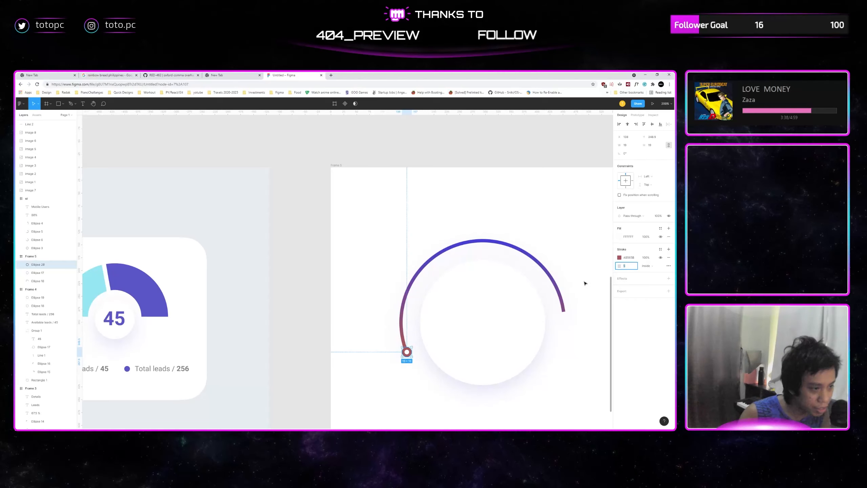
click(585, 283)
key(ctrl+minus)
key(ctrl+minus)
key(ctrl+equal)
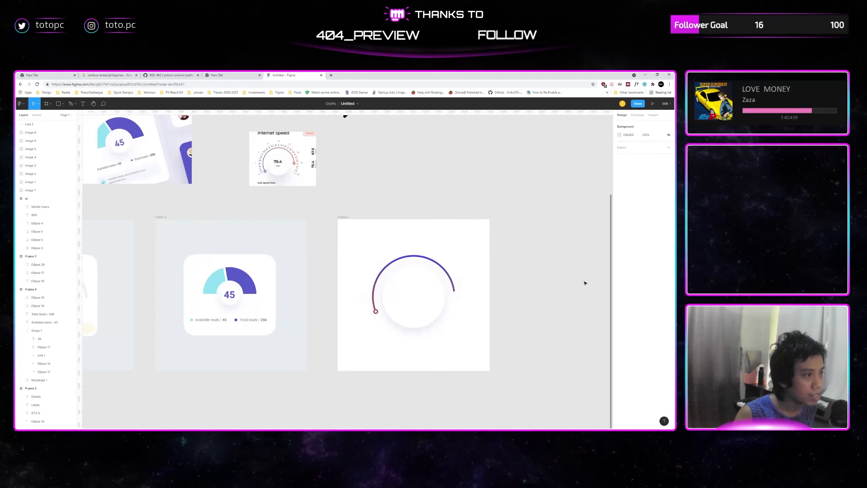
key(ctrl+equal)
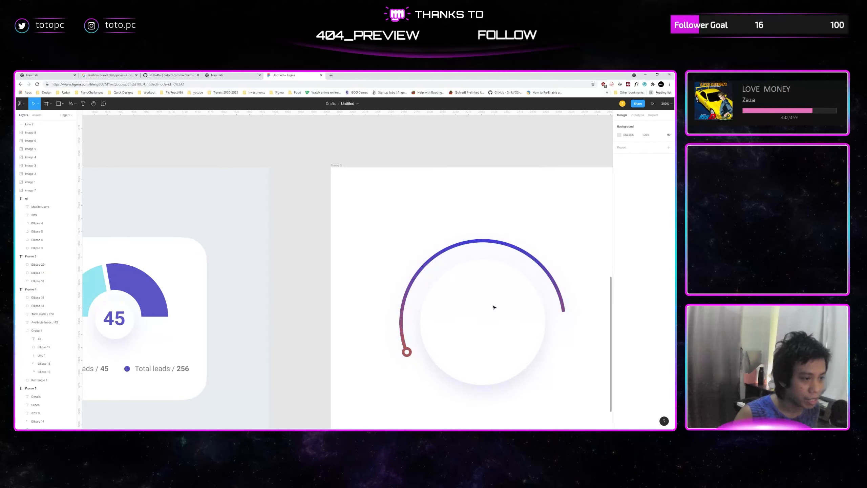
Duplicate the ring marker onto the arc's right end and recolour its stroke with the purple sampled from that end.
drag(406, 353, 568, 313)
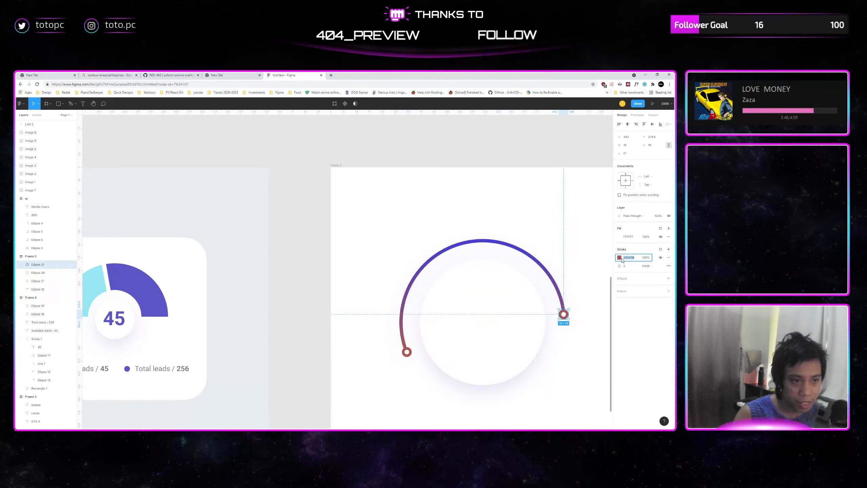
click(620, 257)
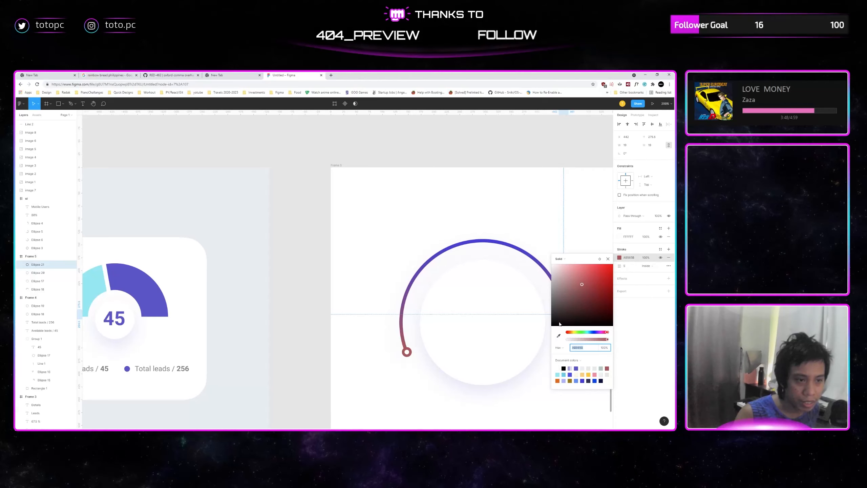
click(558, 335)
drag(536, 275, 438, 271)
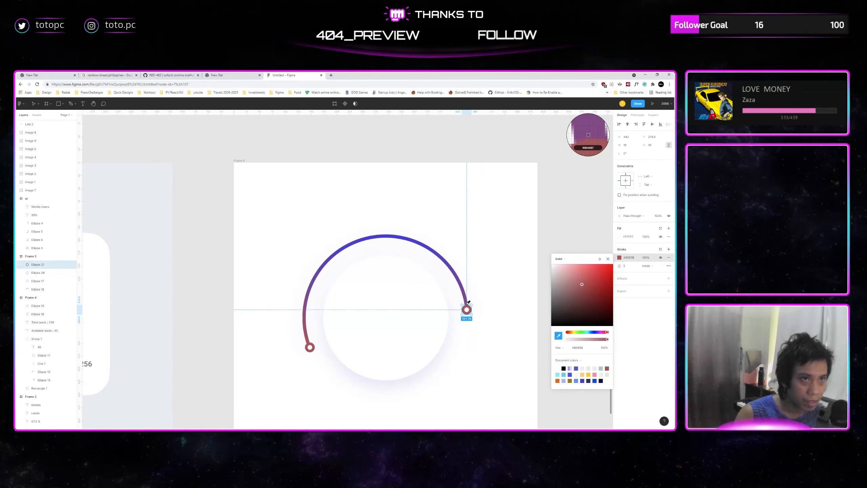
click(468, 303)
click(492, 321)
key(ctrl+minus)
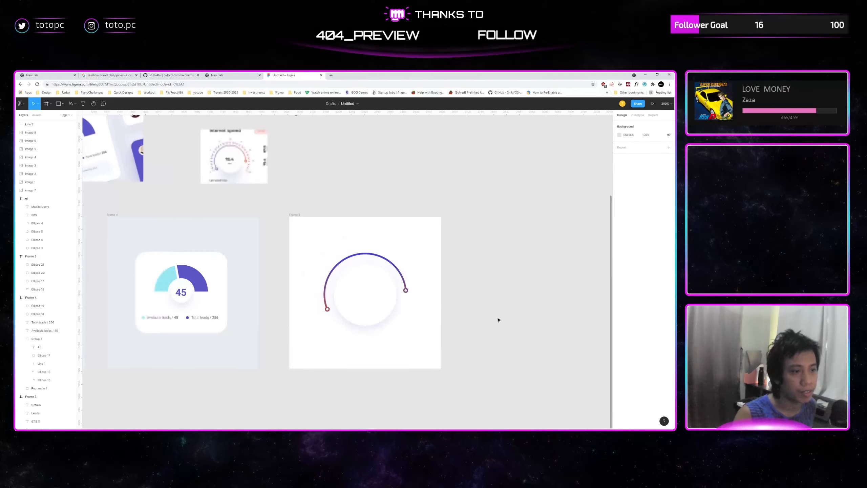
Duplicate the white dial circle, enlarge the copy from its centre beyond the gradient arc, and send it behind the arc.
scroll(471, 308, up, 2)
scroll(470, 308, left, 1)
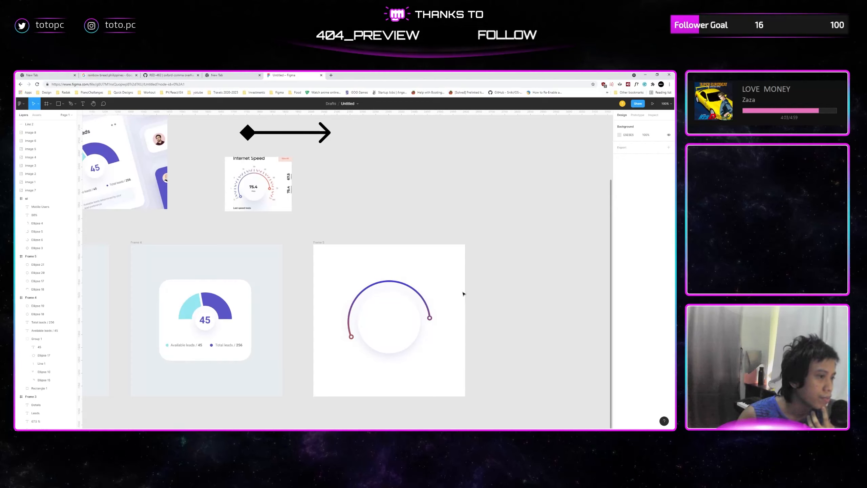
click(414, 290)
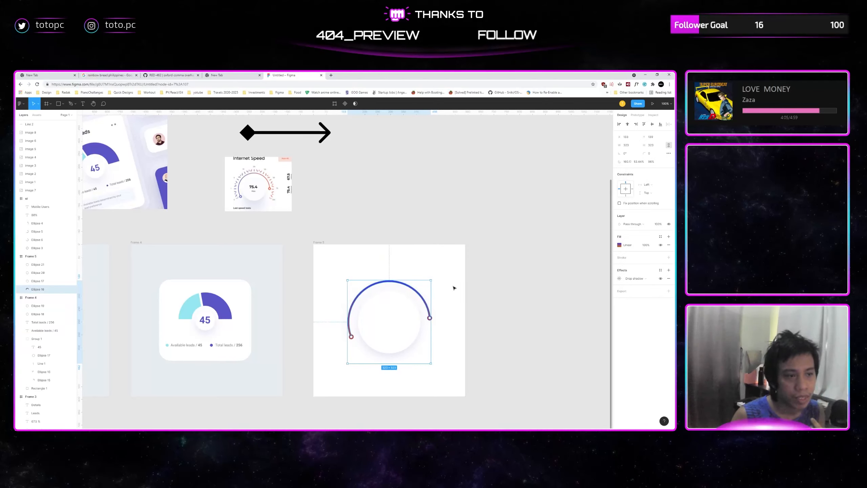
click(444, 292)
click(416, 314)
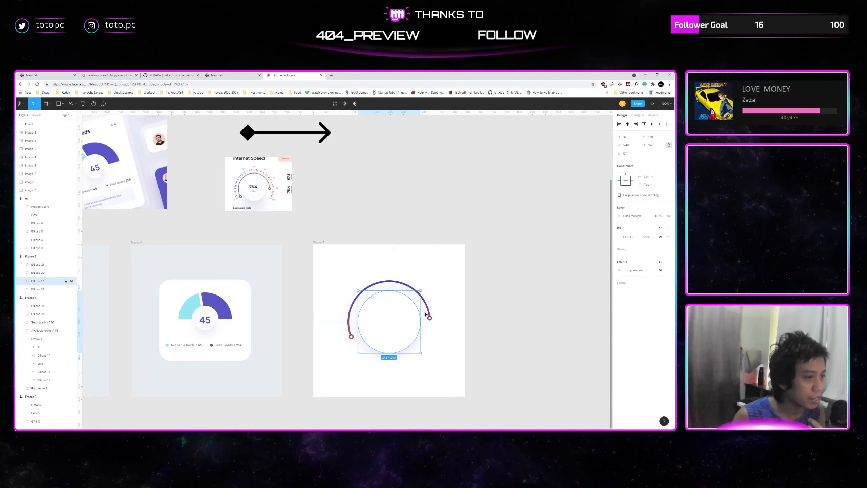
key(ctrl+v)
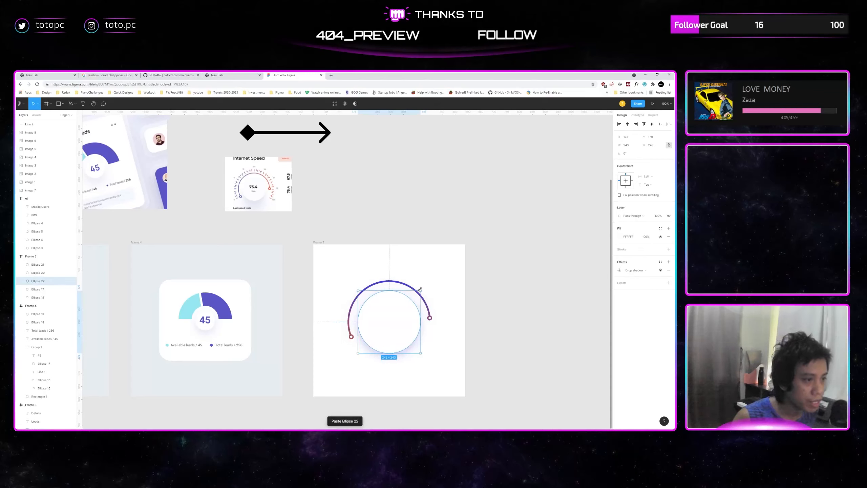
drag(421, 291, 444, 275)
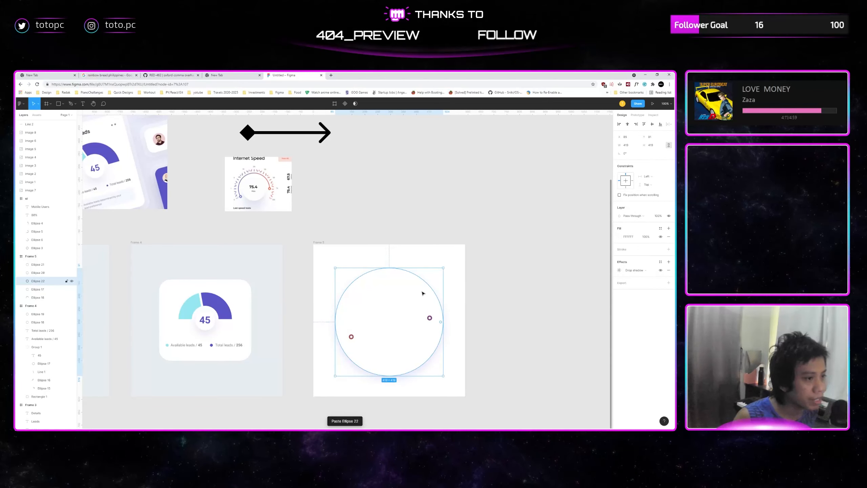
key(ctrl+bracketleft)
key(ctrl+bracketleft)
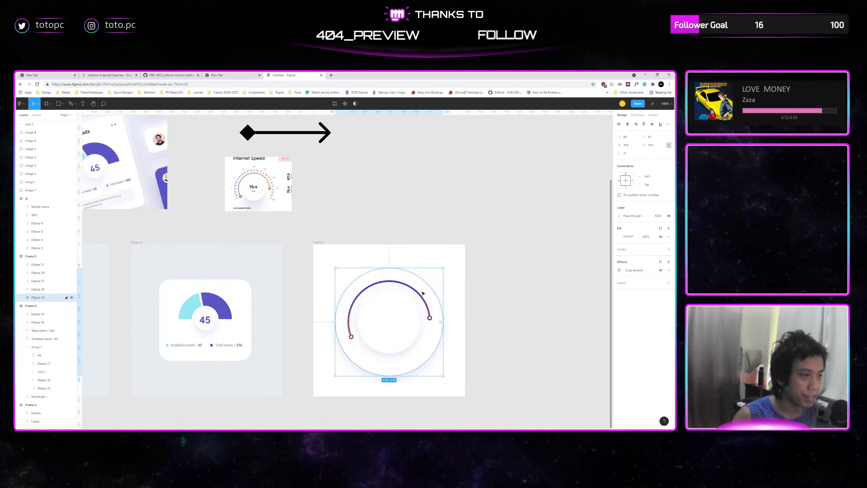
double_click(388, 361)
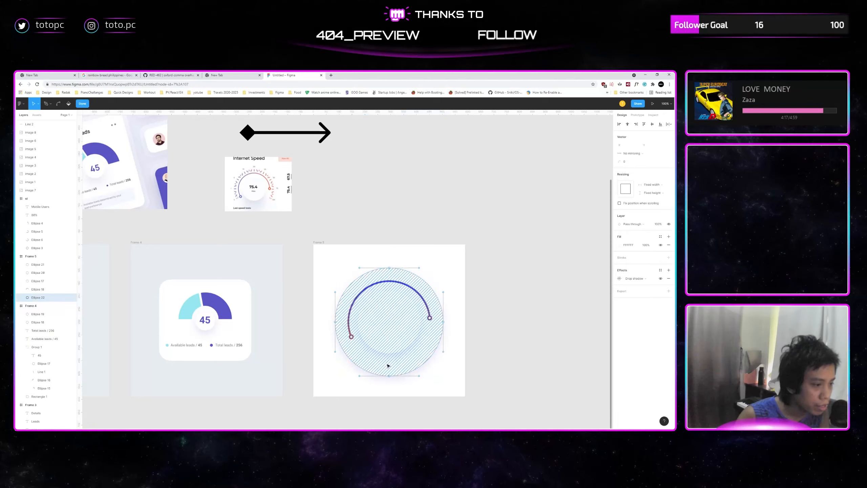
double_click(422, 385)
click(426, 373)
double_click(416, 356)
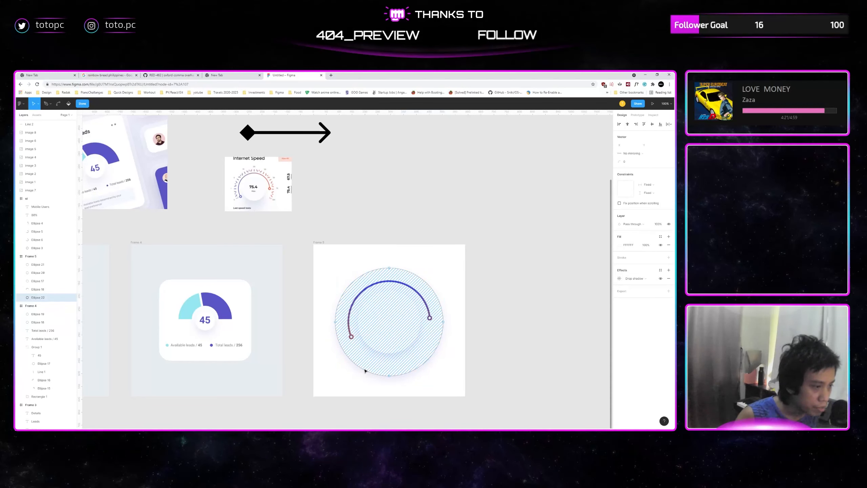
key(Escape)
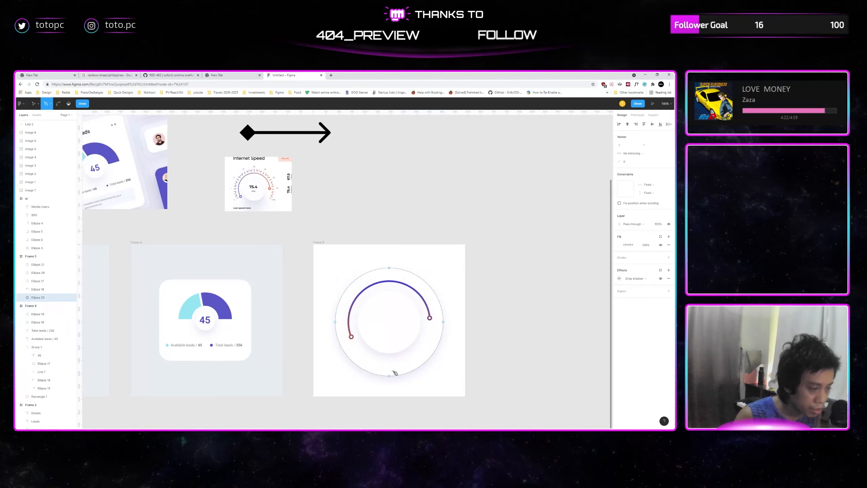
key(Escape)
double_click(419, 365)
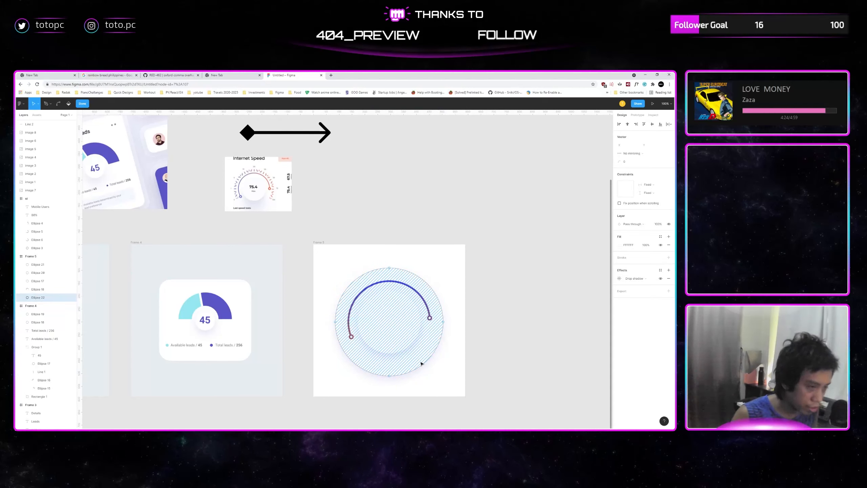
Try to add anchor points on the lower-left and lower-right of the large outer circle with the Pen tool.
key(p)
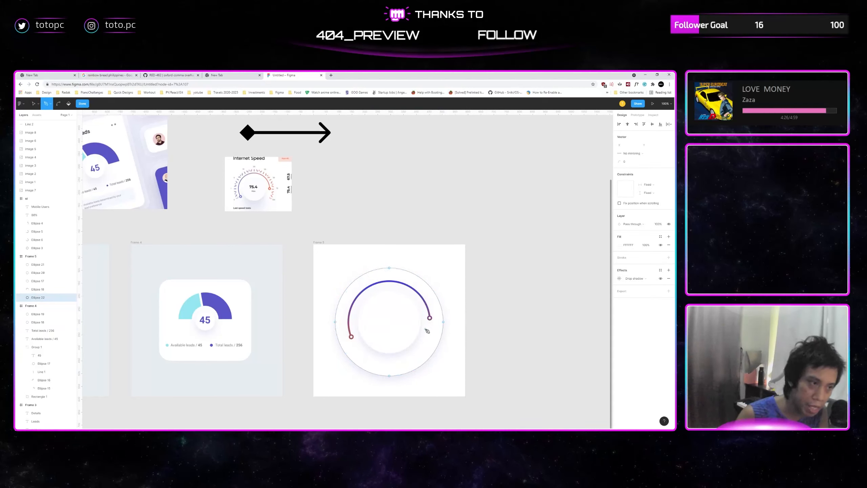
click(352, 361)
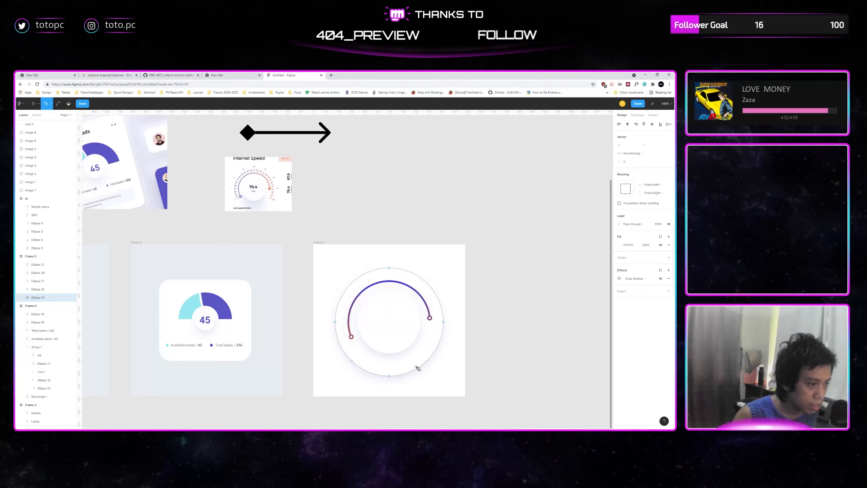
click(428, 362)
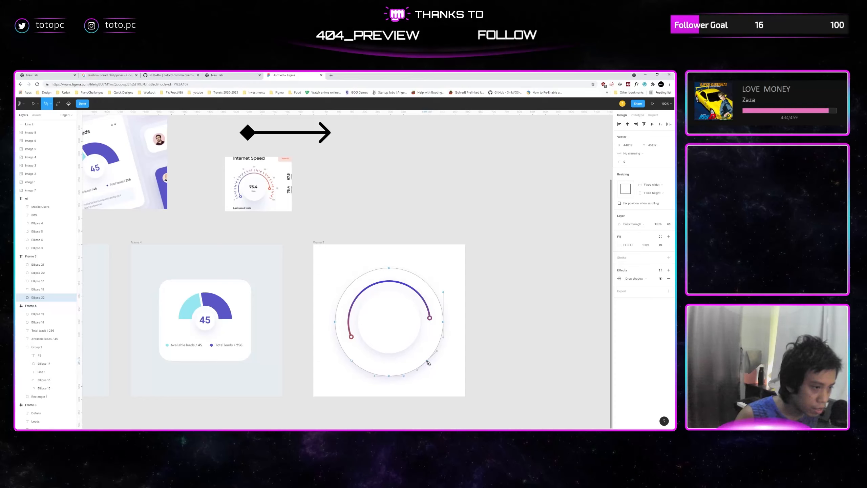
key(Escape)
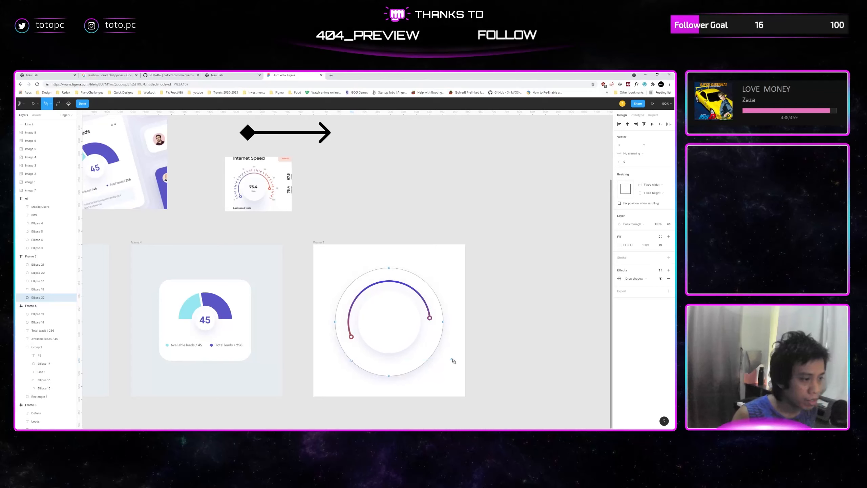
key(Escape)
key(Escape)
key(Escape)
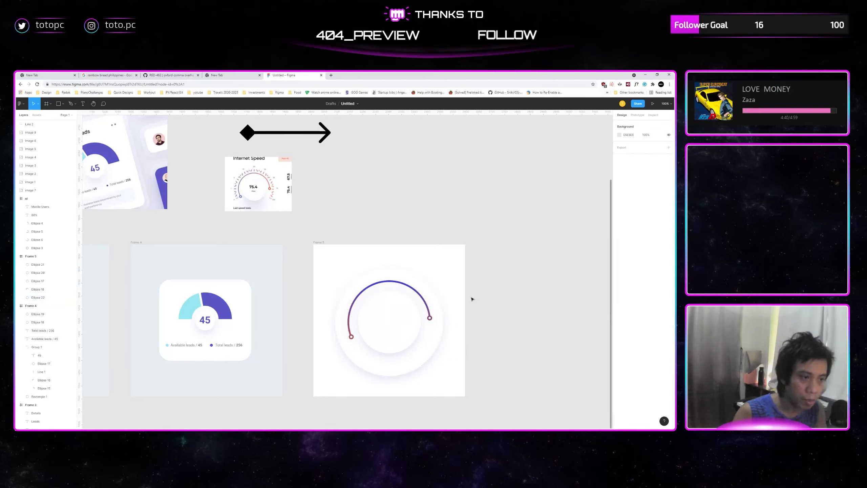
Add lower-left and lower-right anchor points to the large outer circle and connect them with a straight line.
double_click(433, 345)
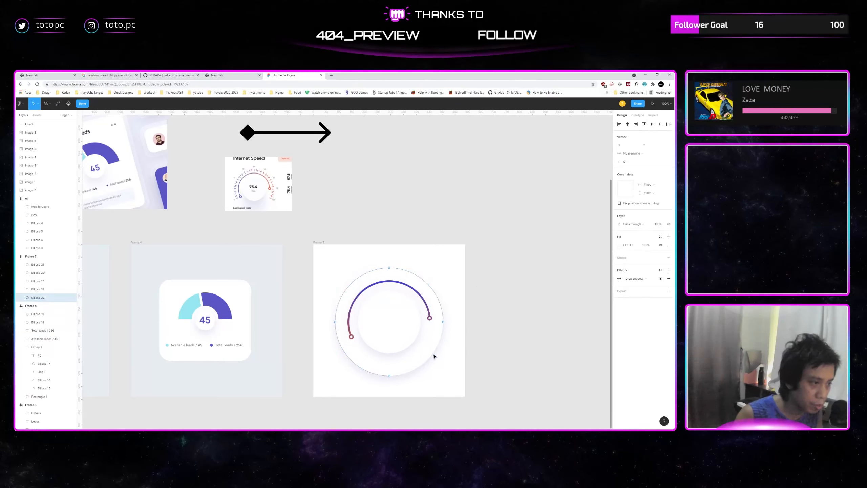
key(p)
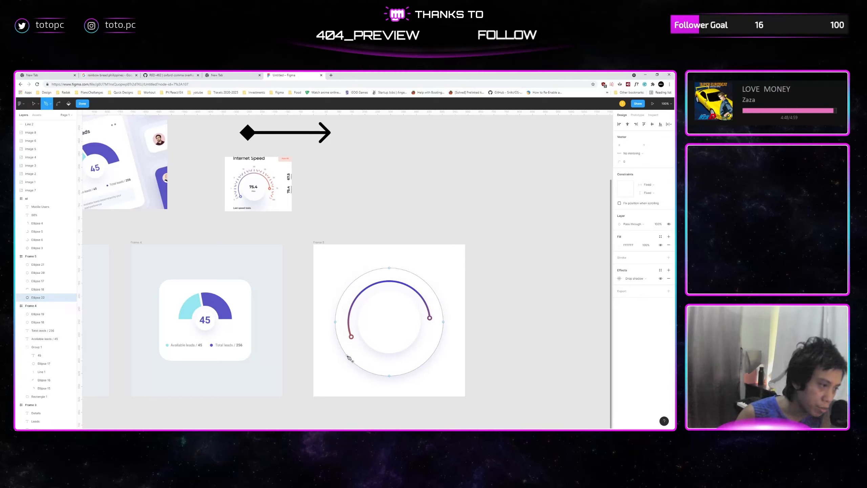
drag(348, 357, 357, 369)
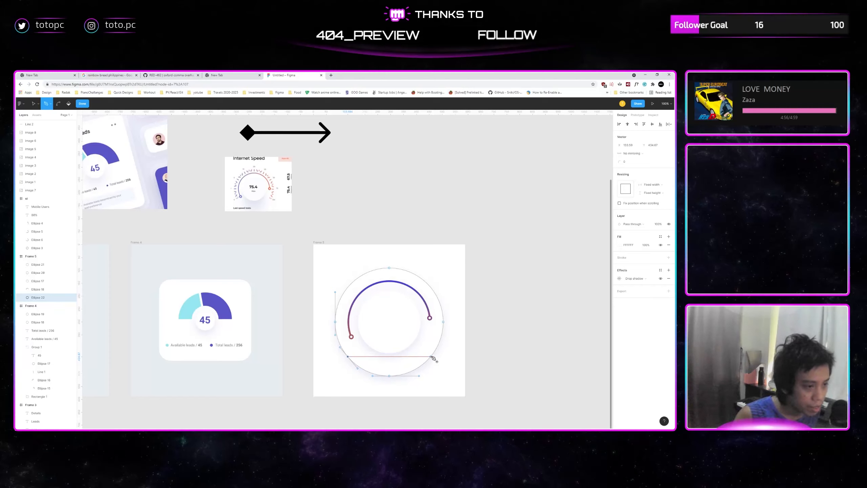
click(432, 357)
key(Escape)
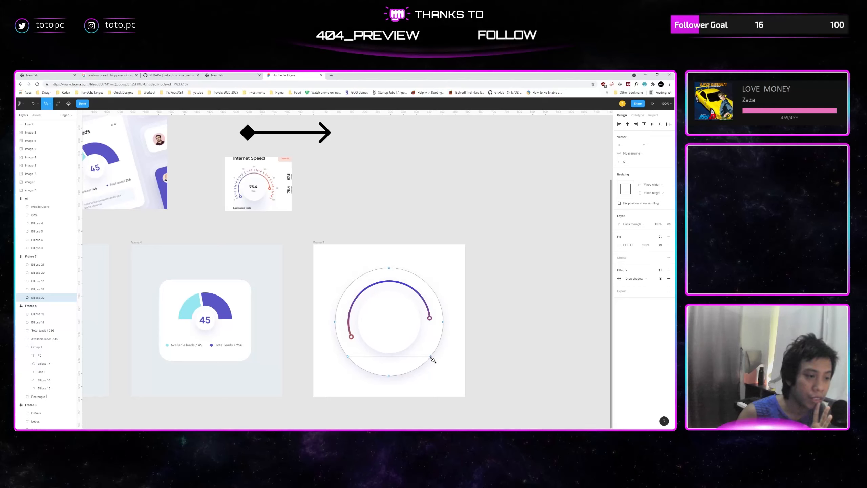
key(Escape)
Delete the large outer circle's bottom anchor point and leave vector editing.
double_click(395, 373)
click(391, 375)
key(Delete)
key(Escape)
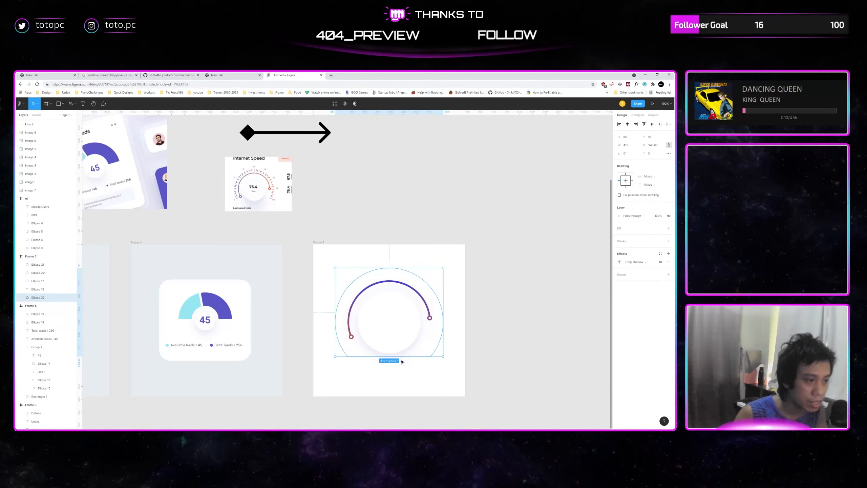
Undo the bottom point deletion and the straight connecting line on the large outer circle.
click(430, 374)
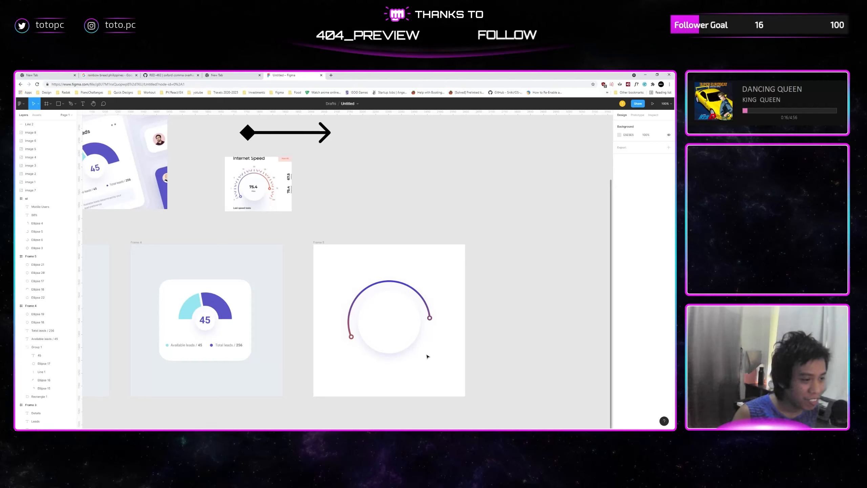
click(428, 356)
click(426, 355)
click(435, 356)
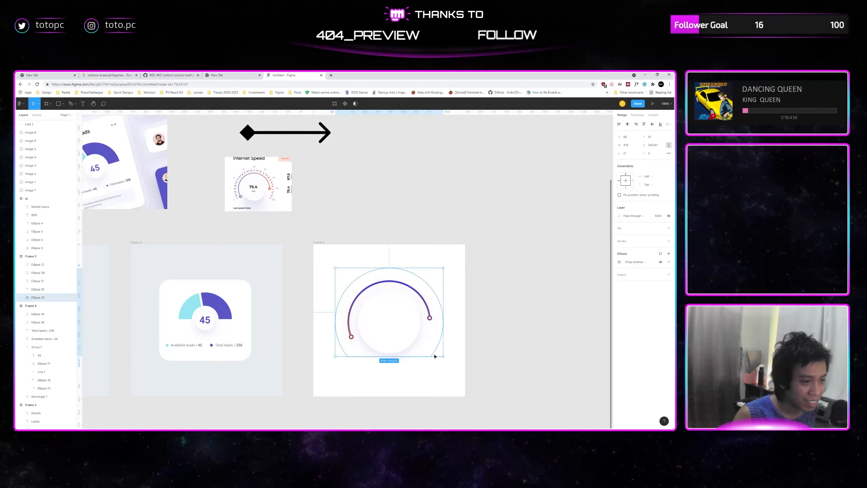
key(Return)
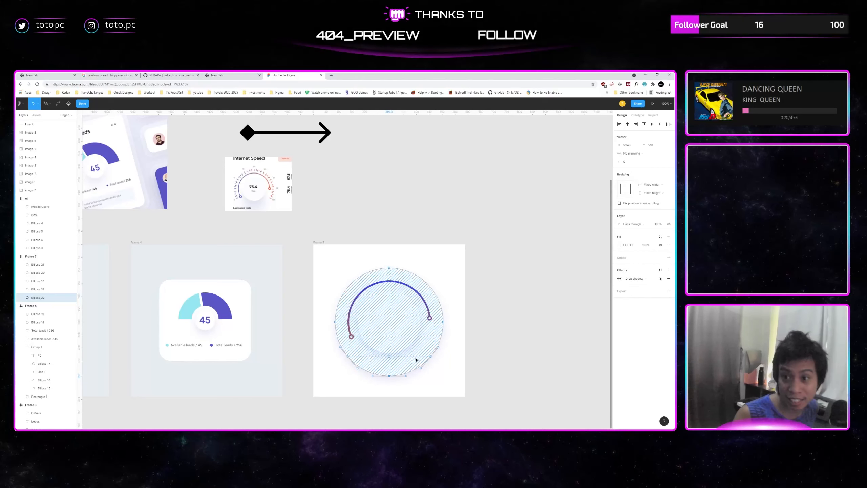
key(ctrl+z)
key(ctrl+z)
key(Return)
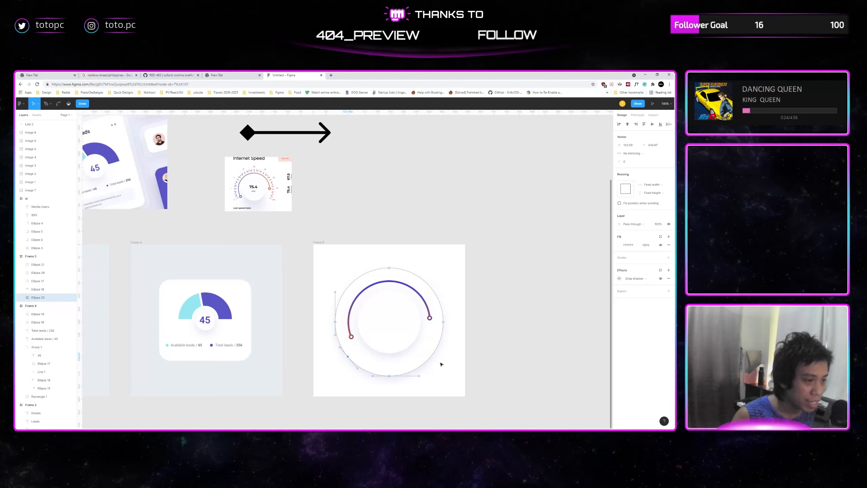
Add two separate anchor points at the large circle's lower-left and lower-right, without a connecting line between them.
key(p)
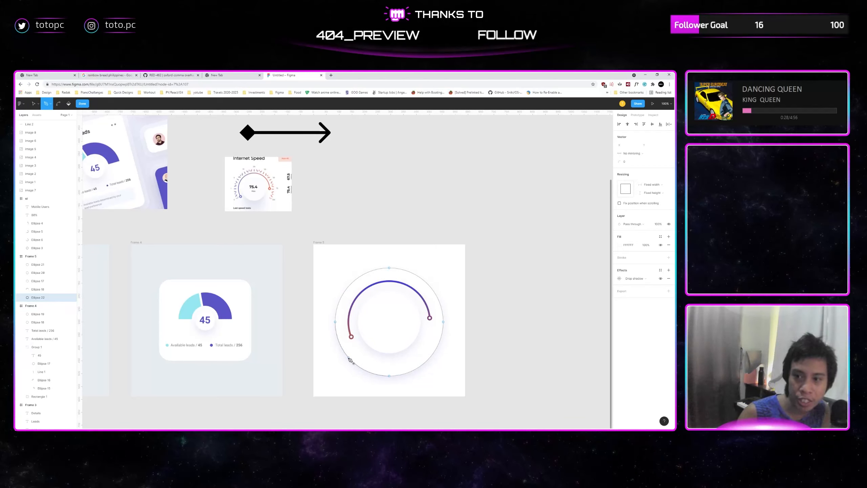
click(349, 357)
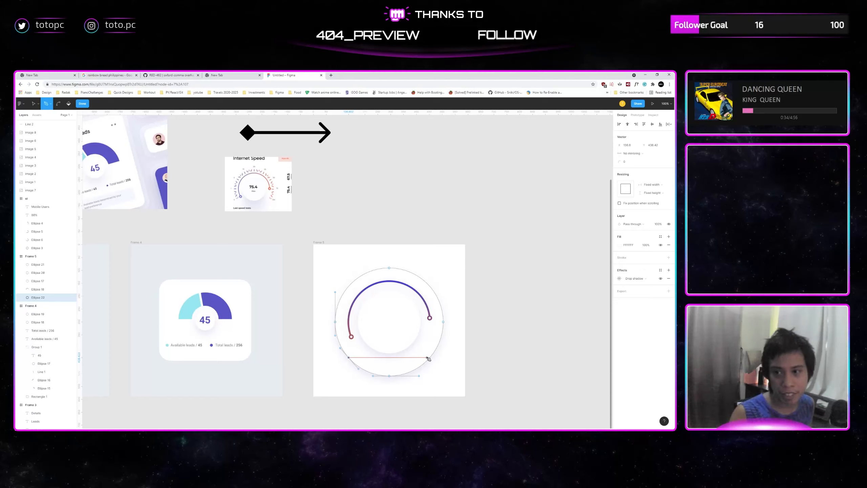
key(Escape)
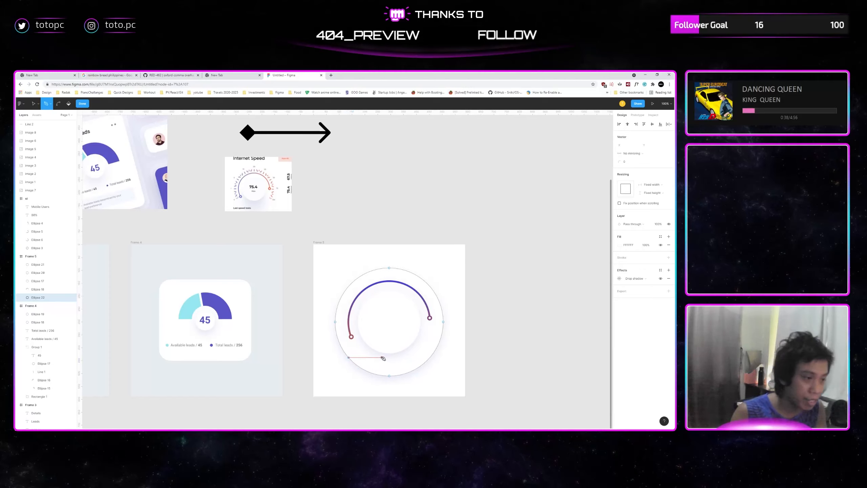
click(430, 357)
key(Escape)
click(413, 393)
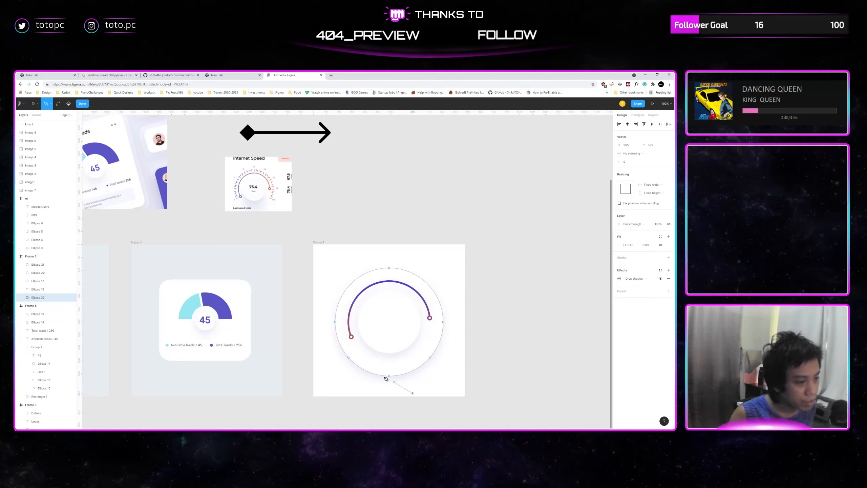
key(ctrl+z)
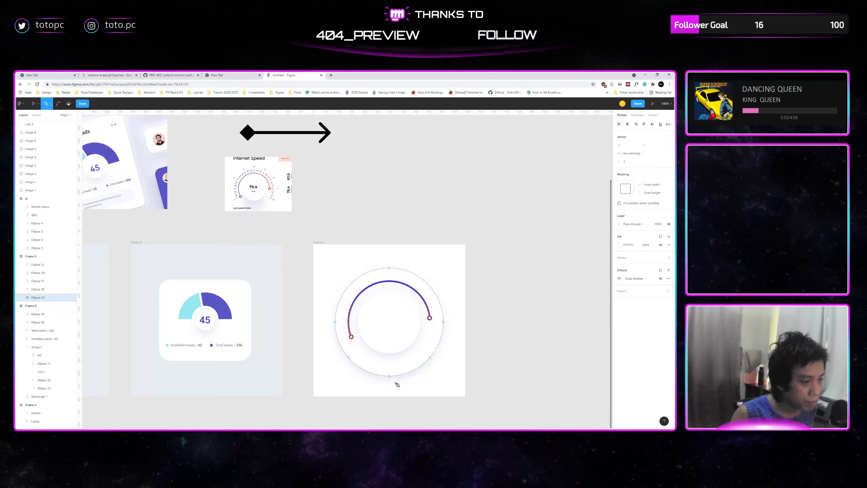
Delete the large circle's bottom anchor point so its outline becomes an arc open at the bottom.
key(Escape)
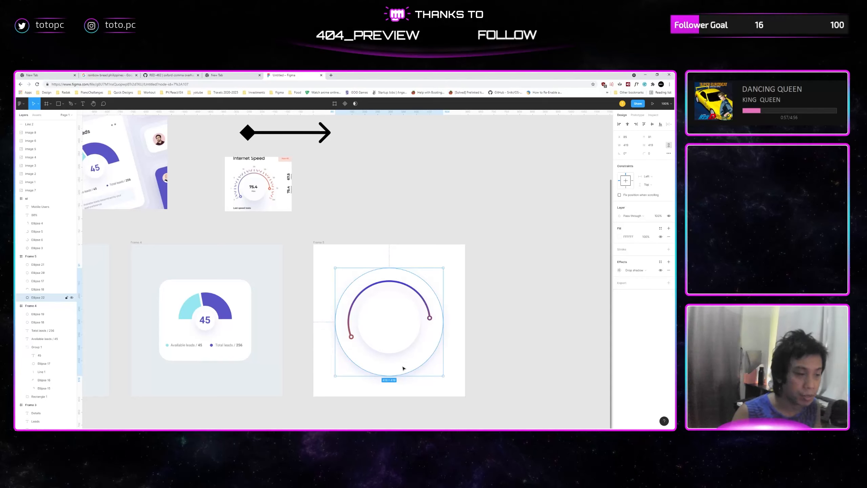
double_click(403, 366)
drag(393, 384, 387, 374)
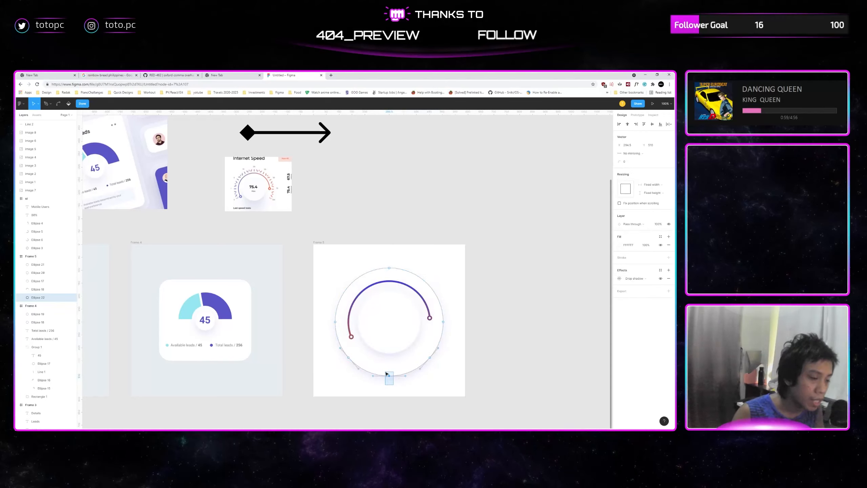
key(Delete)
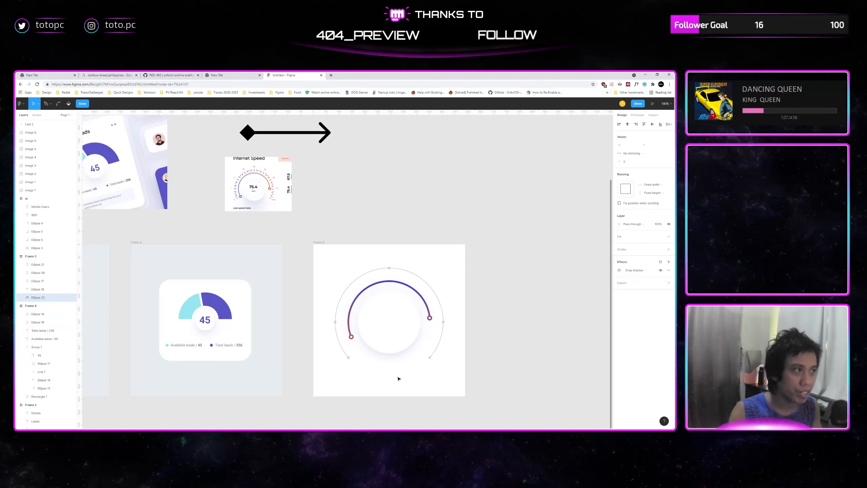
Add a black stroke to the open outer arc and set its thickness to 22.
click(669, 249)
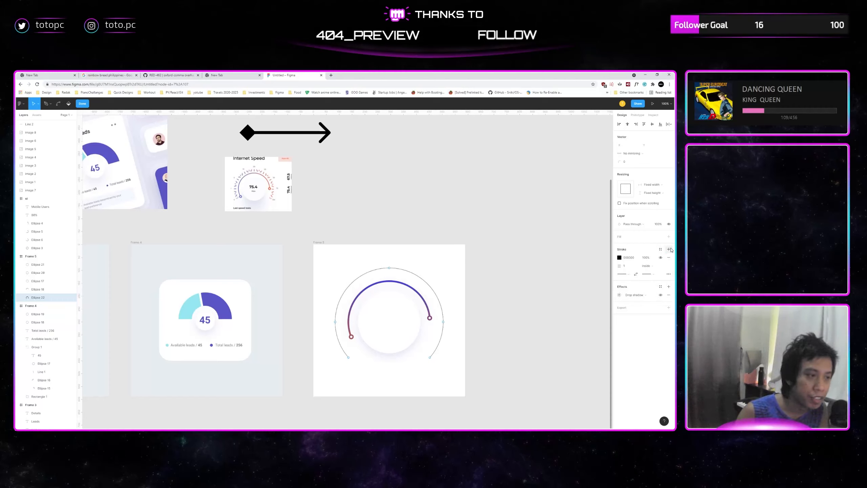
click(627, 267)
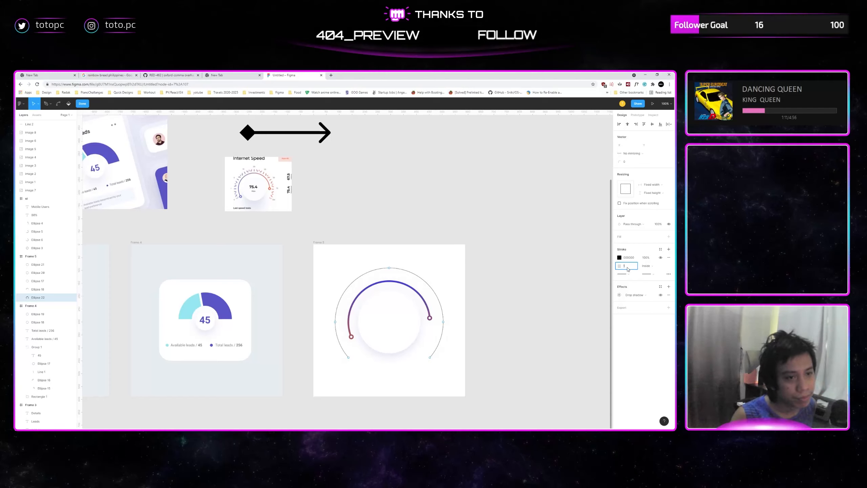
text(1)
key(Up)
key(shift+Up)
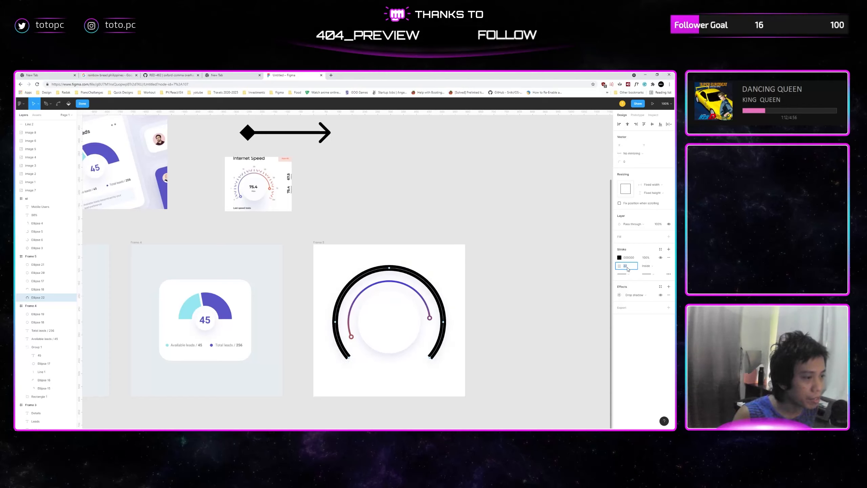
key(Down)
key(Down)
key(Up)
key(Up)
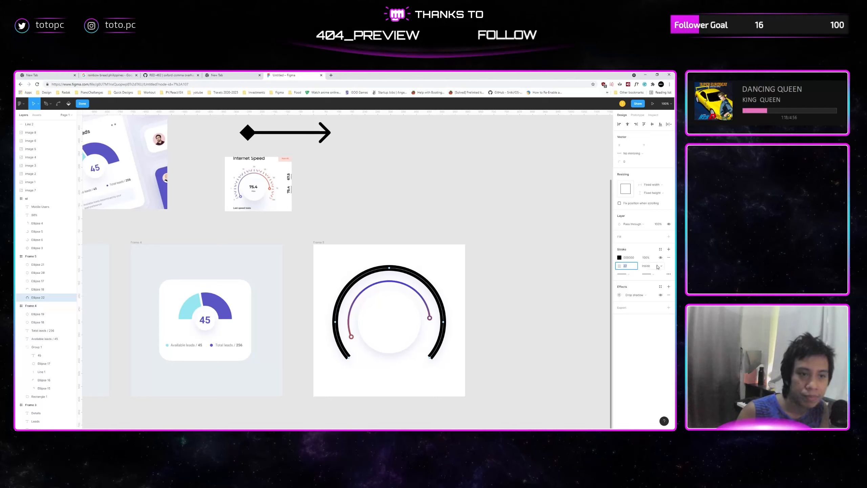
click(666, 275)
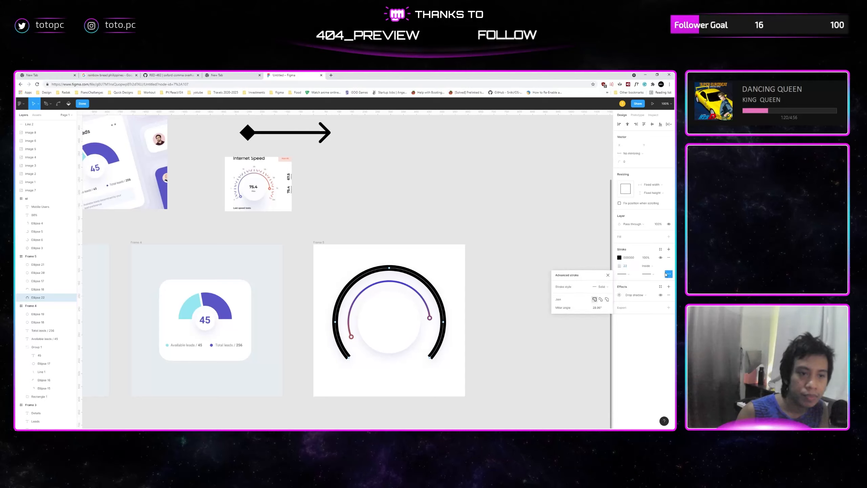
click(669, 275)
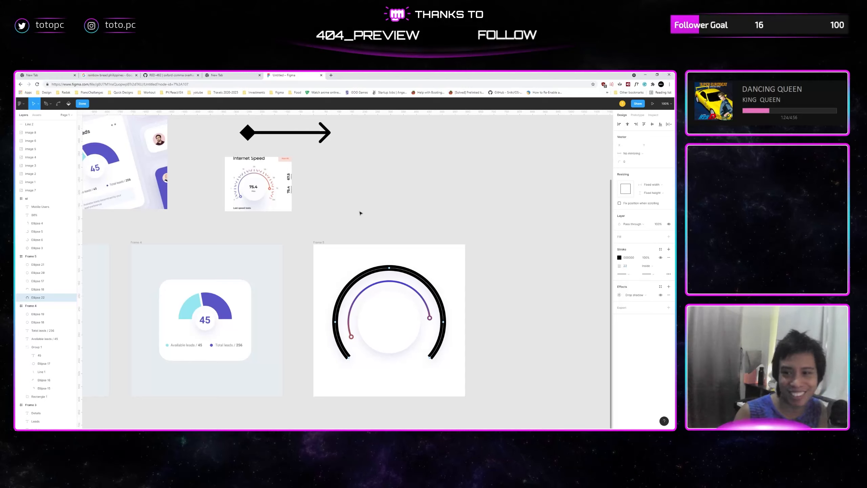
click(649, 267)
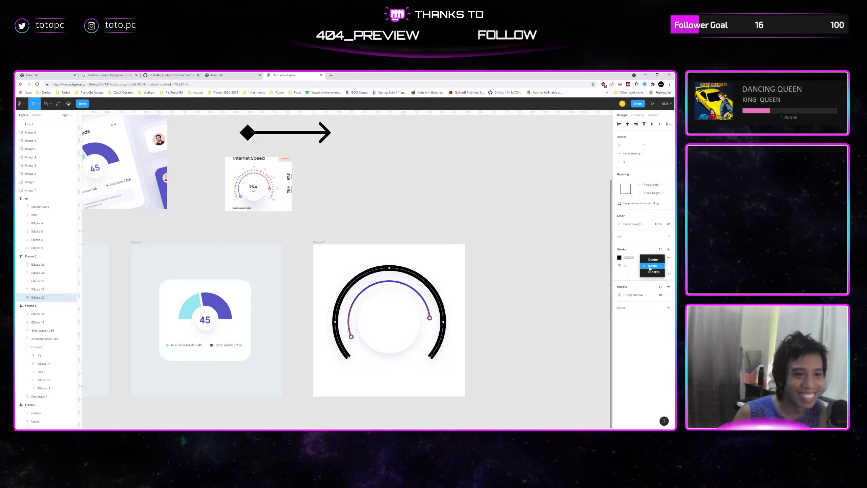
click(649, 269)
click(625, 266)
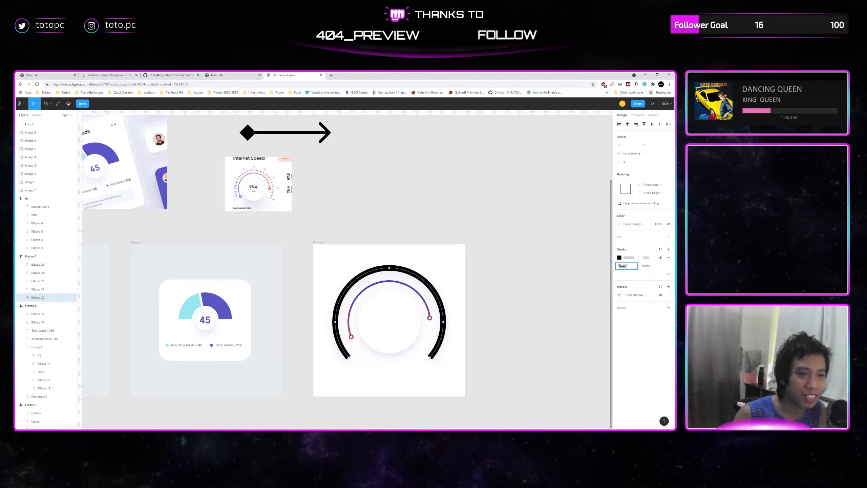
Change the open outer arc's stroke style to Dash.
click(668, 274)
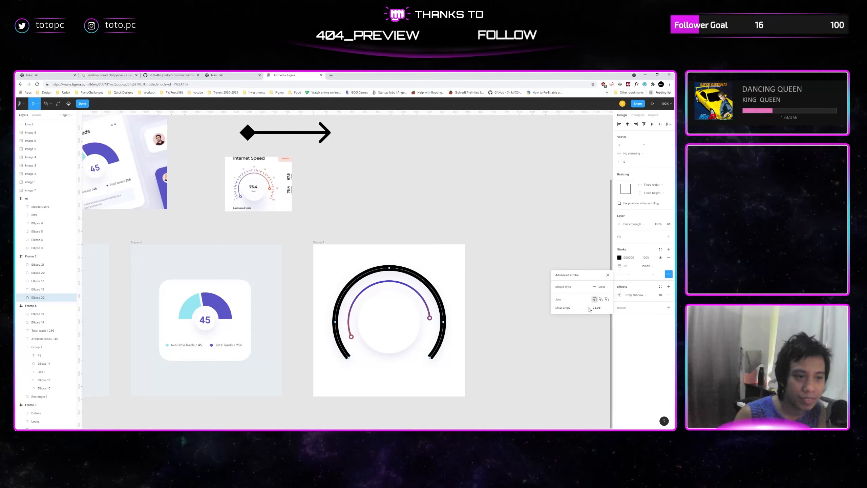
click(597, 286)
click(641, 318)
key(Escape)
click(438, 344)
click(669, 275)
click(669, 274)
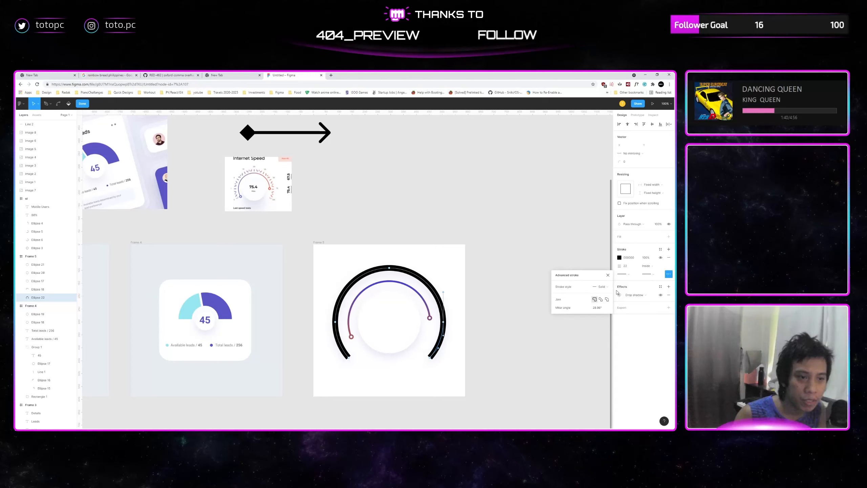
click(601, 287)
click(603, 295)
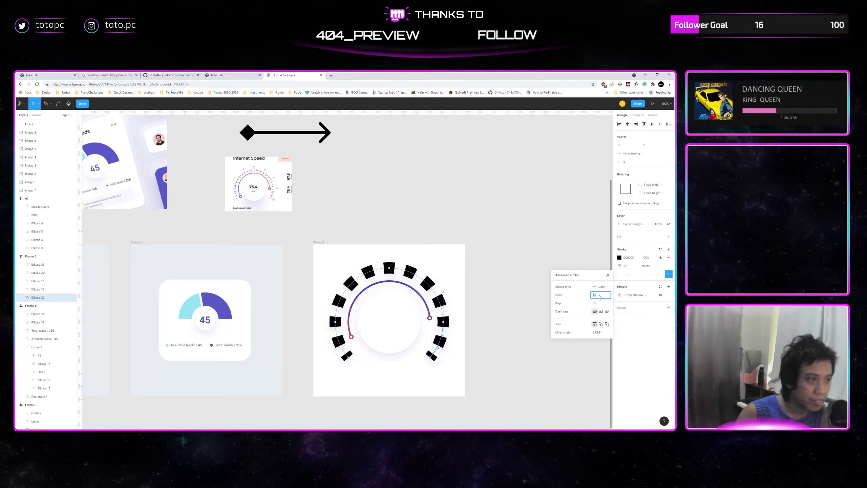
Set the dash length of the outer arc's stroke to 3 so the segments become thin ticks.
click(598, 296)
key(Down)
key(Down)
key(Down)
key(Down)
key(Down)
key(Down)
key(Down)
key(Down)
key(Down)
key(Down)
key(Down)
key(Down)
key(Down)
key(Down)
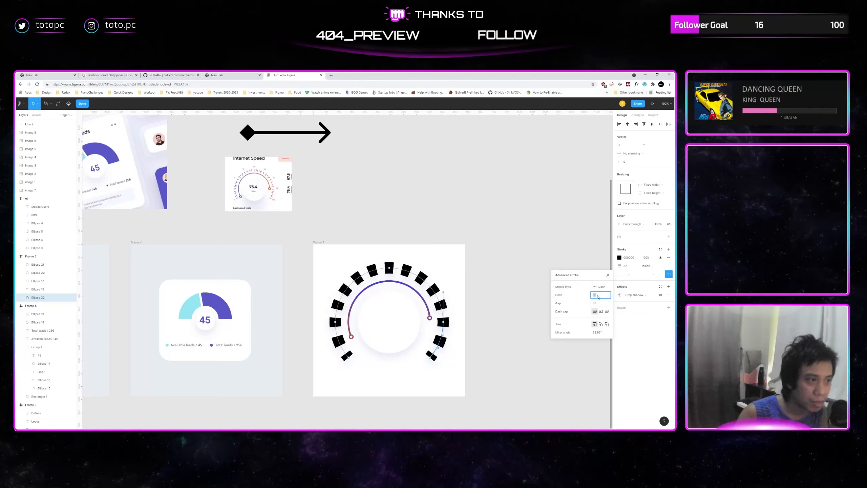
key(Down)
key(Down)
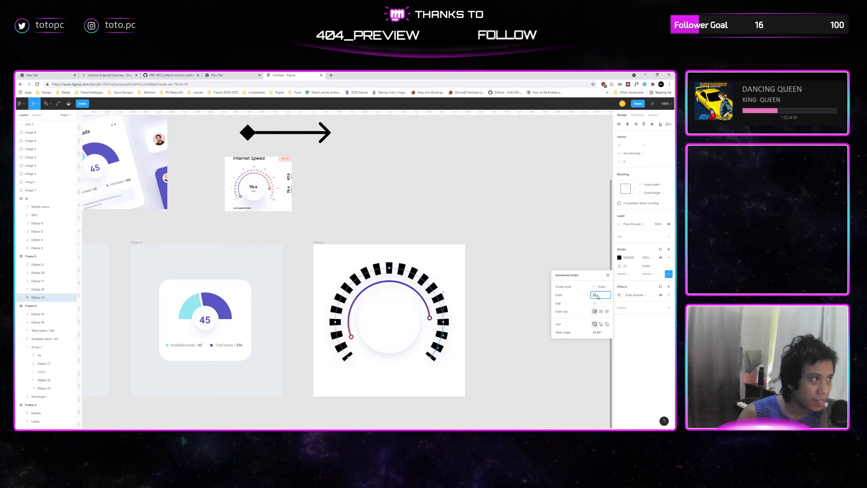
key(Down)
key(Down)
key(Down)
key(Down)
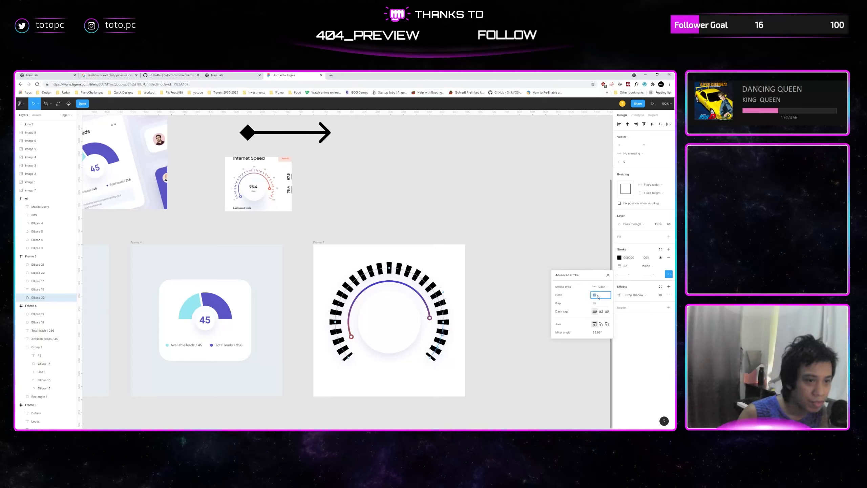
key(Down)
key(Down)
key(Down)
key(Down)
key(Down)
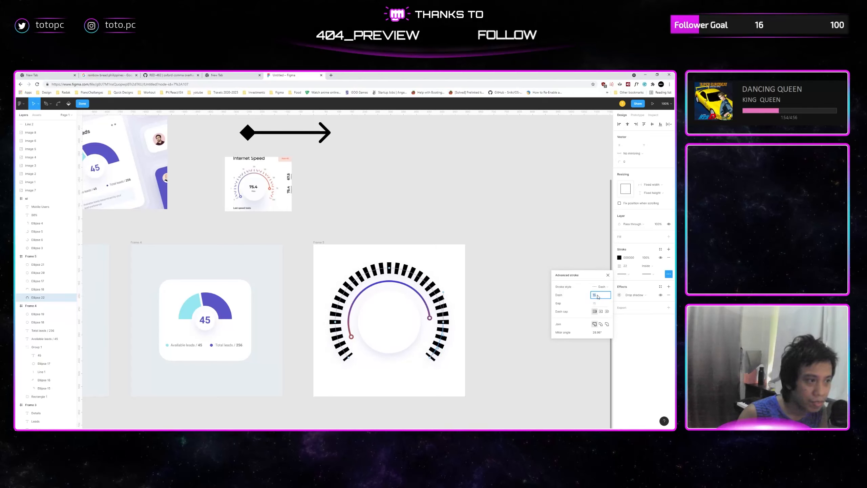
key(Down)
key(Down)
key(Down)
key(Down)
key(Down)
key(Down)
key(Down)
key(Down)
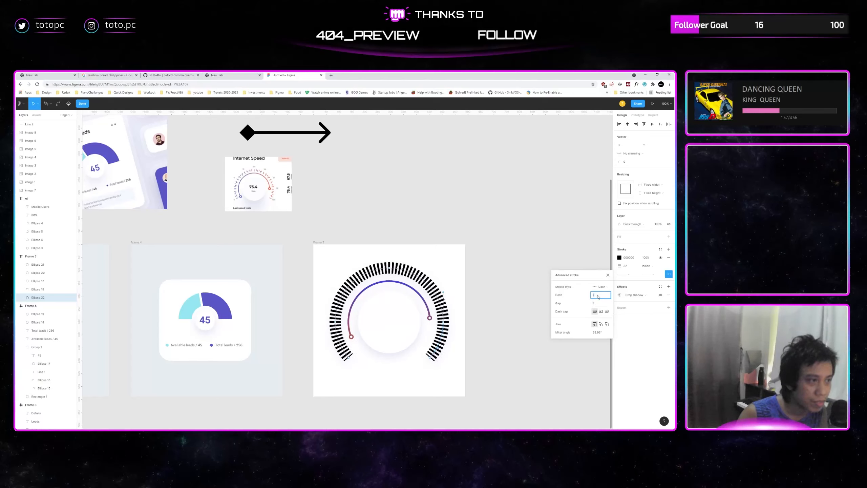
key(Down)
key(Down)
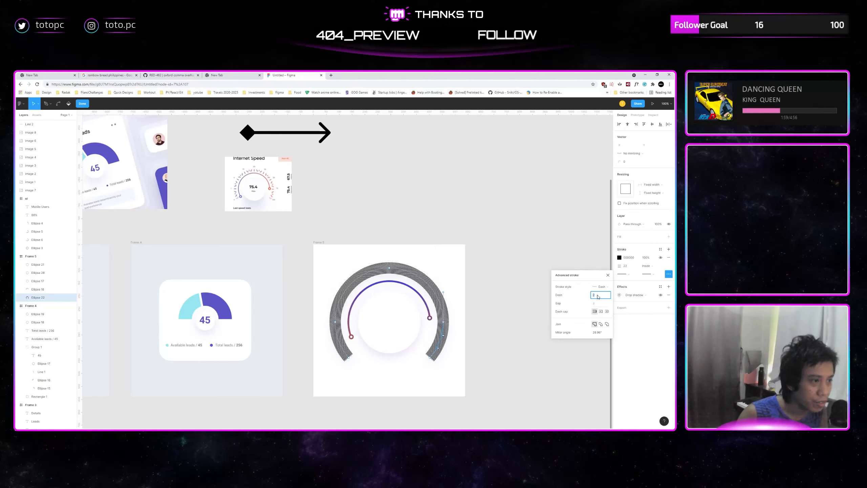
key(Up)
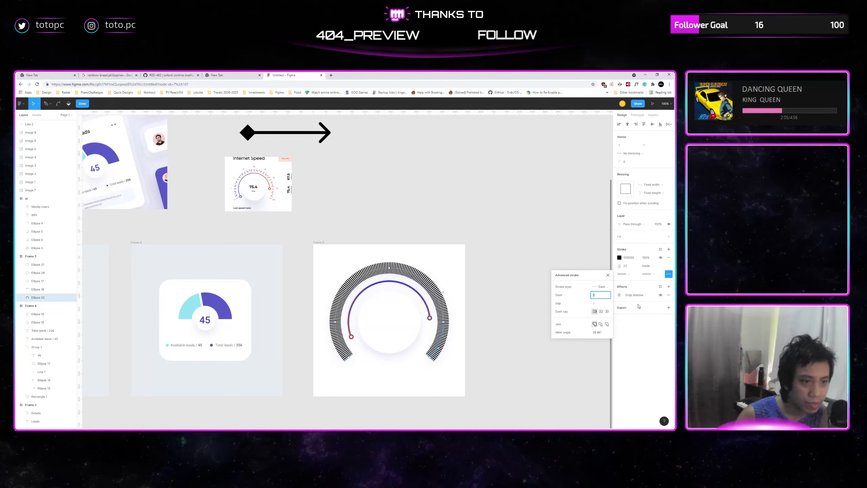
Set the gap between the outer arc's dashes to 117 and finish editing the arc's path.
click(600, 303)
key(Up)
key(Up)
key(Up)
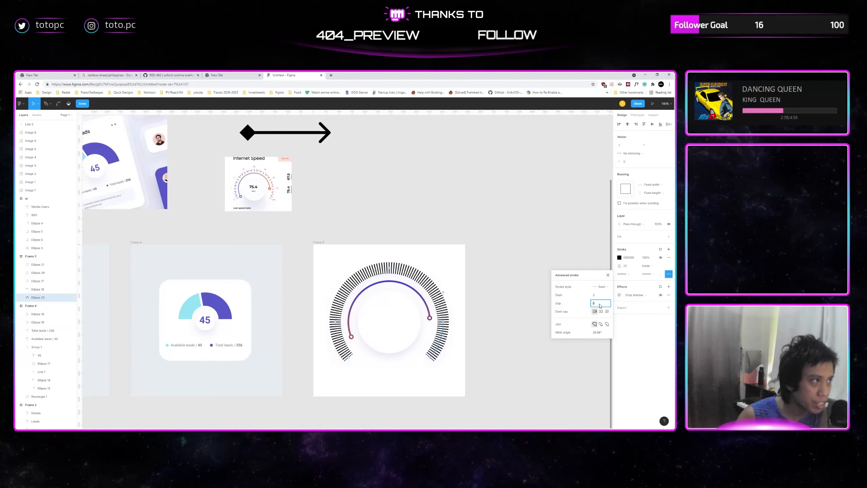
key(Up)
key(Up)
key(Up)
key(Up)
key(Up)
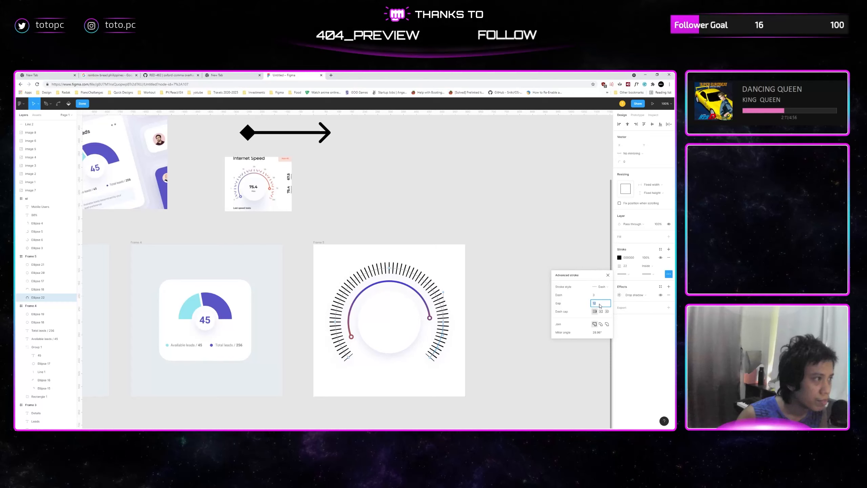
key(Up)
key(Up)
key(Up)
key(Up)
key(Up)
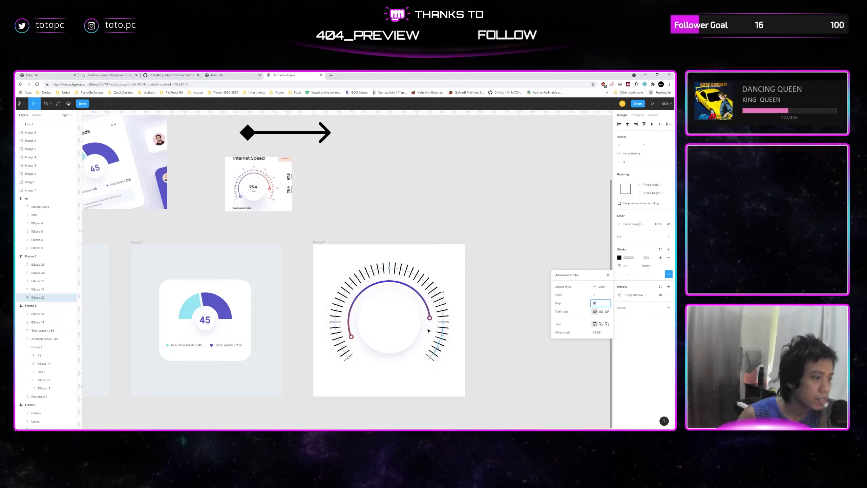
key(Up)
key(Up)
key(Up)
key(Up)
key(Up)
key(Up)
key(Up)
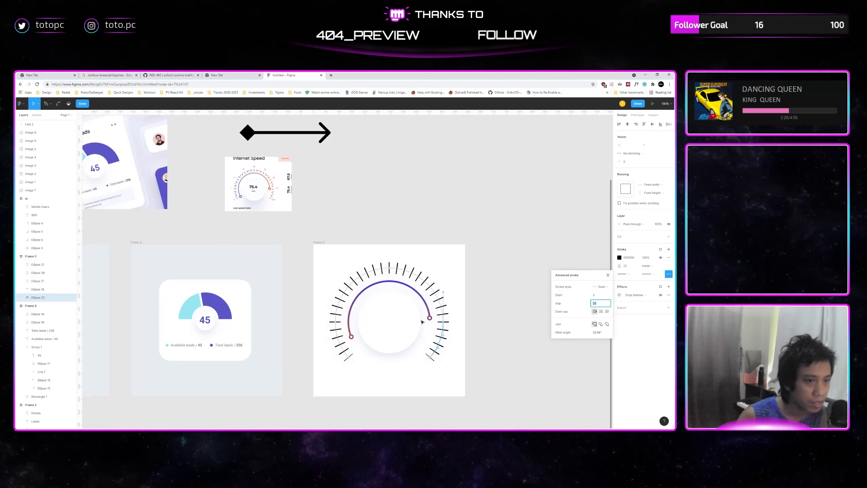
key(Up)
key(Up)
key(Up)
key(Up)
key(Up)
key(Up)
key(Up)
key(Up)
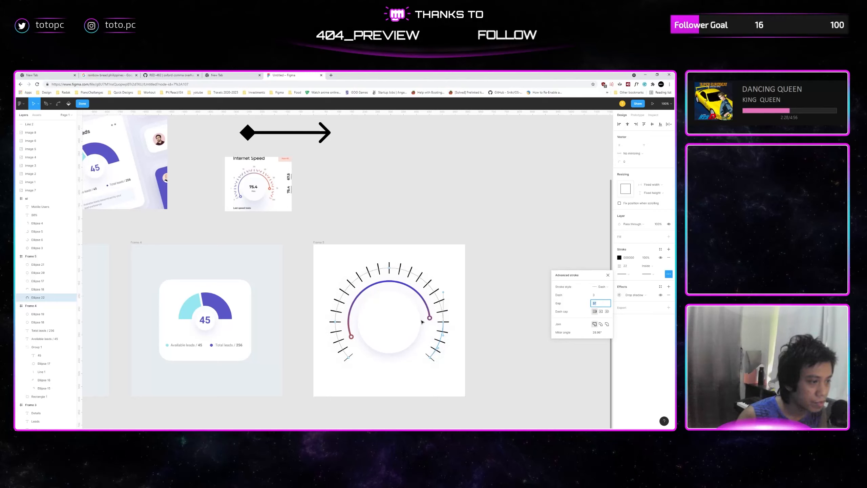
key(shift+Up)
key(shift+Up)
key(shift+Up)
key(shift+Up)
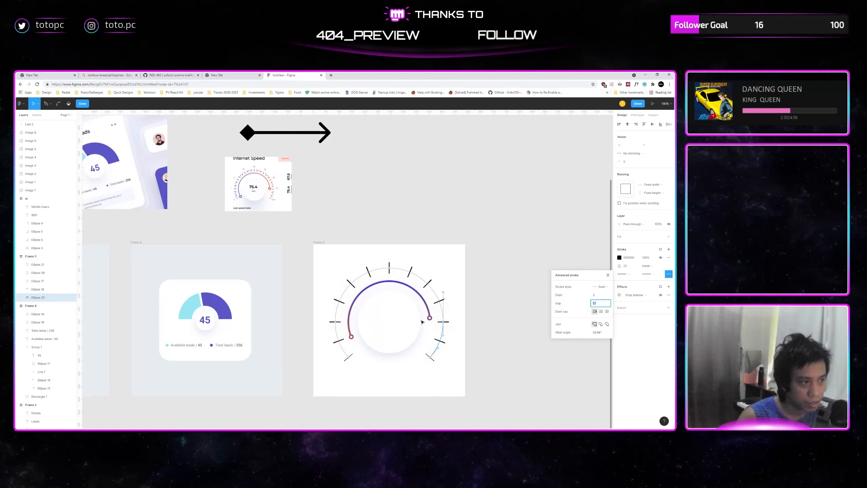
key(shift+Up)
key(shift+Up)
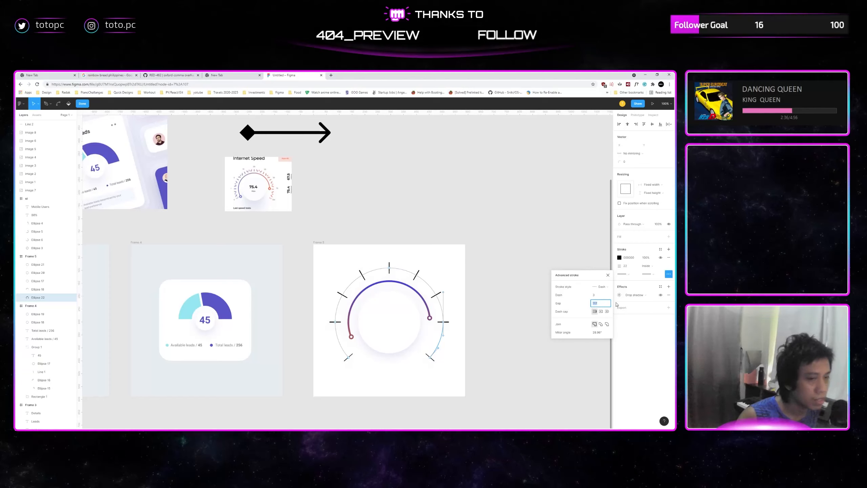
key(shift+Up)
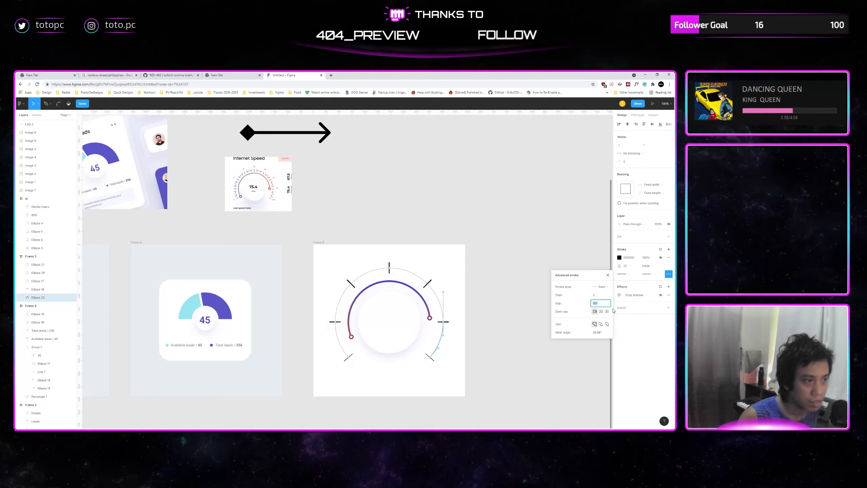
key(shift+Up)
key(shift+Up)
key(shift+Up)
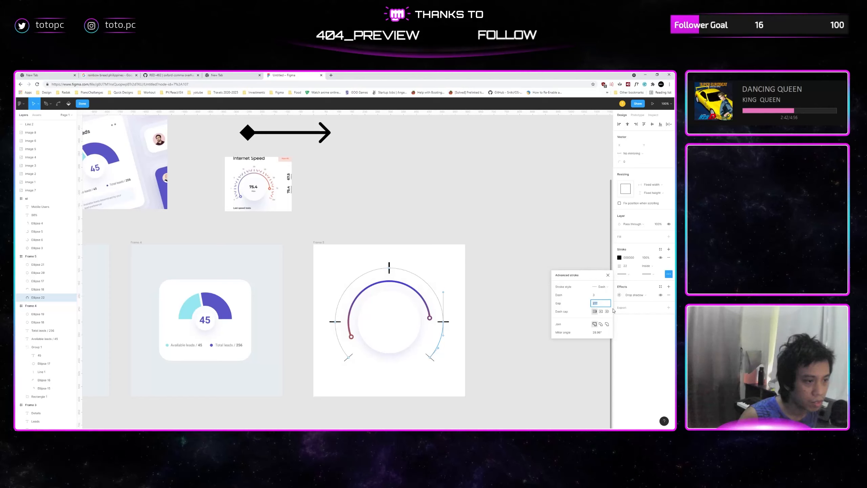
key(shift+Down)
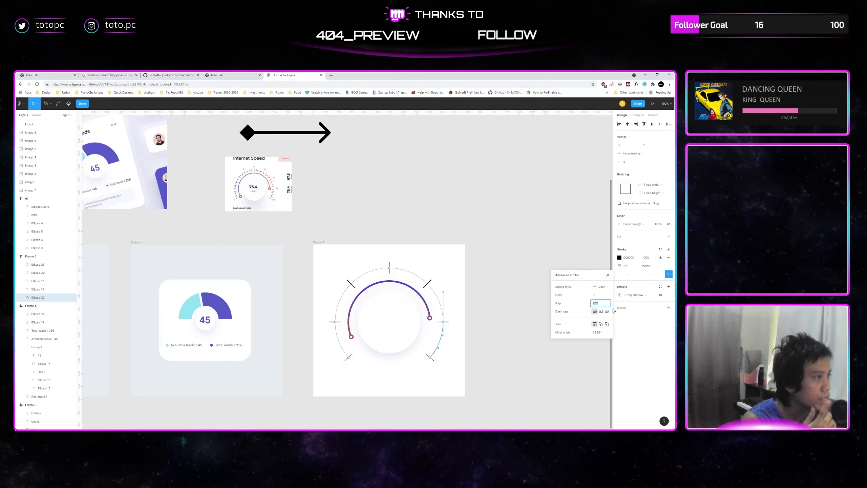
key(shift+Down)
key(shift+Down)
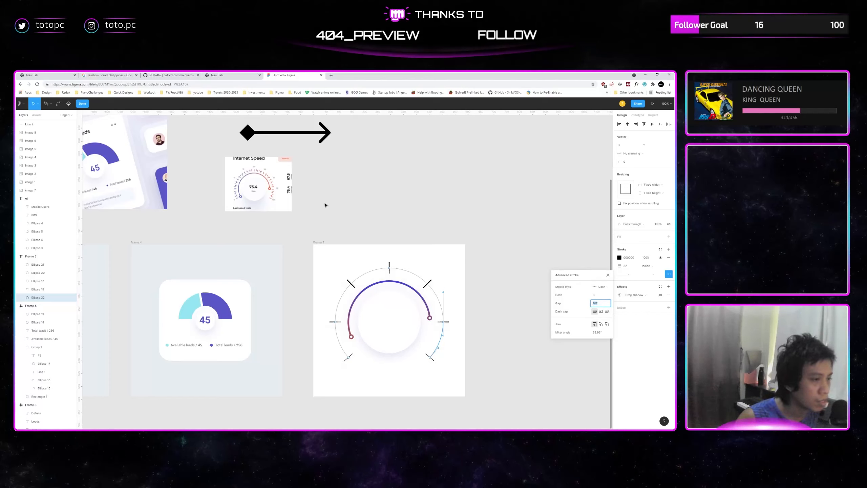
key(shift+Down)
key(shift+Down)
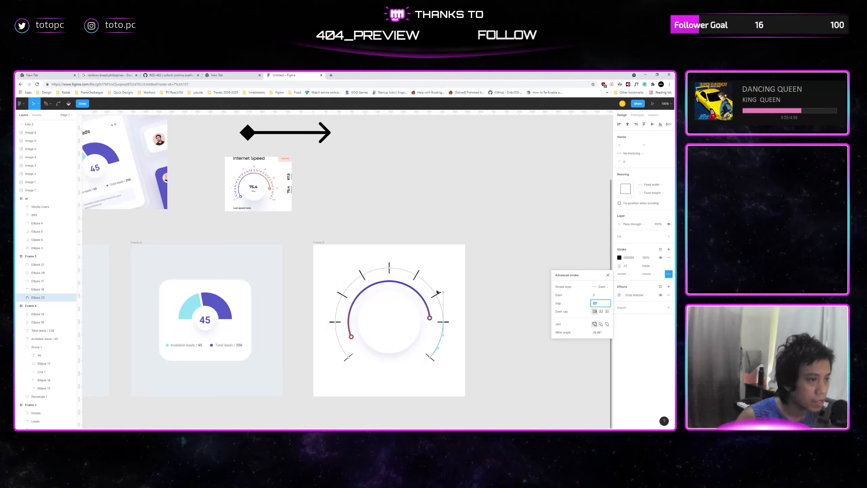
key(Return)
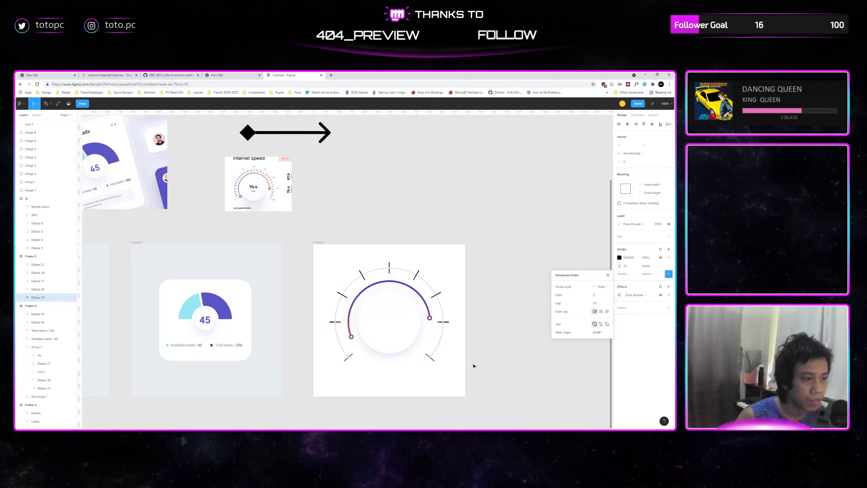
click(444, 322)
key(Escape)
key(Escape)
key(Escape)
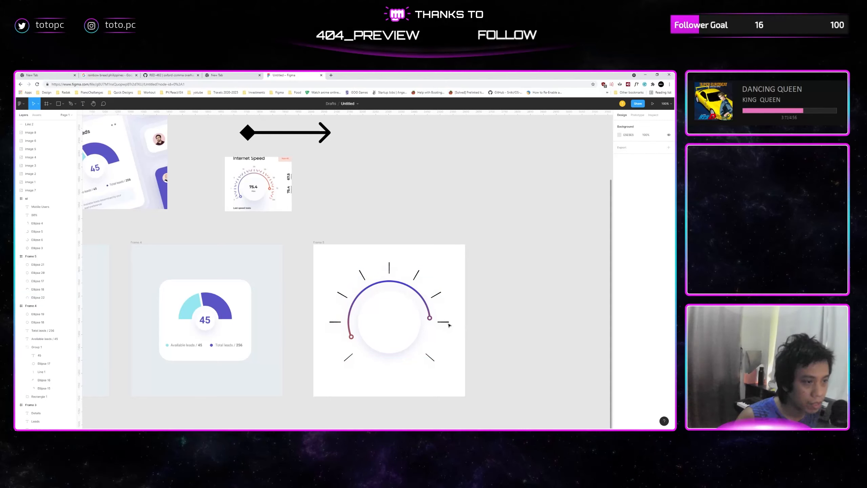
Try the round and square dash caps on the outer arc's ticks, and restore the uncapped dashes.
click(442, 313)
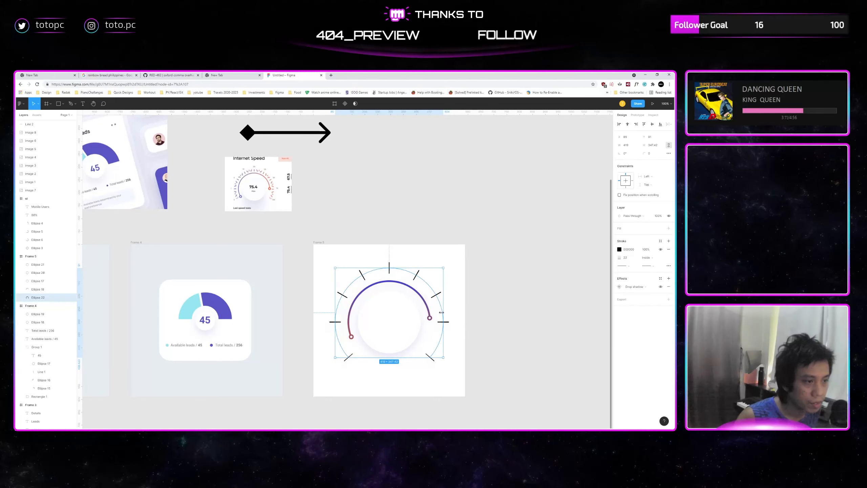
click(668, 266)
click(600, 296)
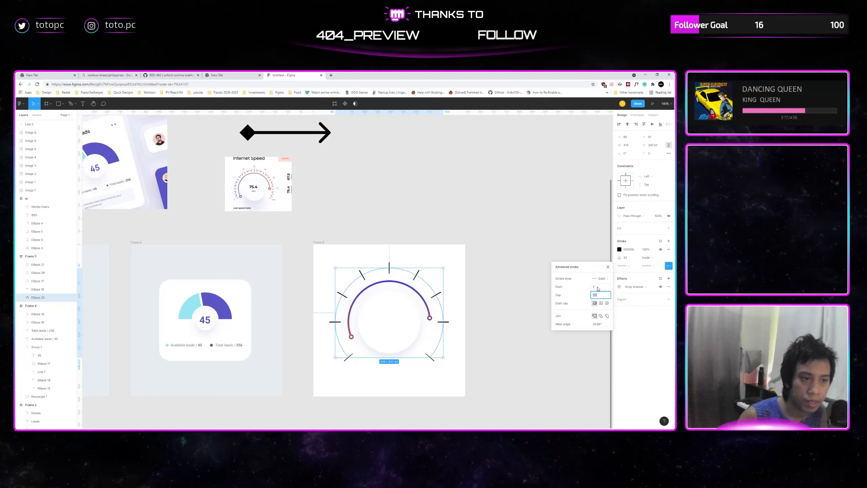
click(607, 303)
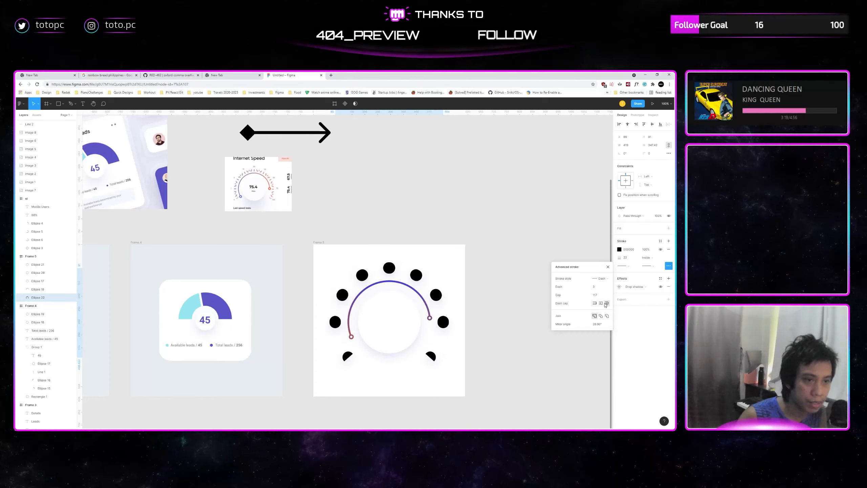
click(601, 303)
click(596, 303)
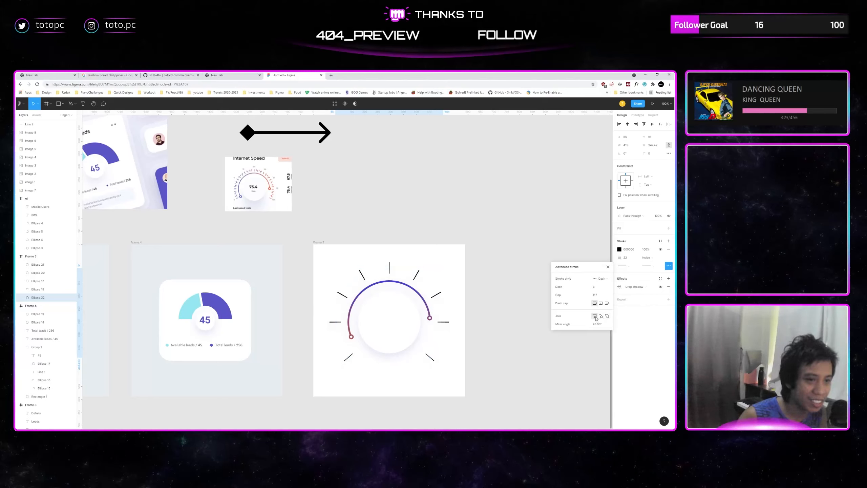
Reduce the outer arc's stroke thickness to shorten the scale ticks, keeping the arc selected.
click(630, 258)
key(Down)
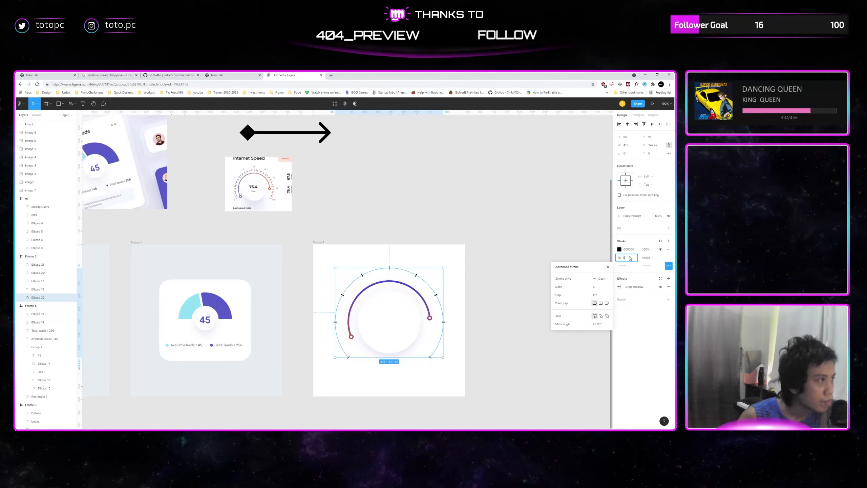
key(Down)
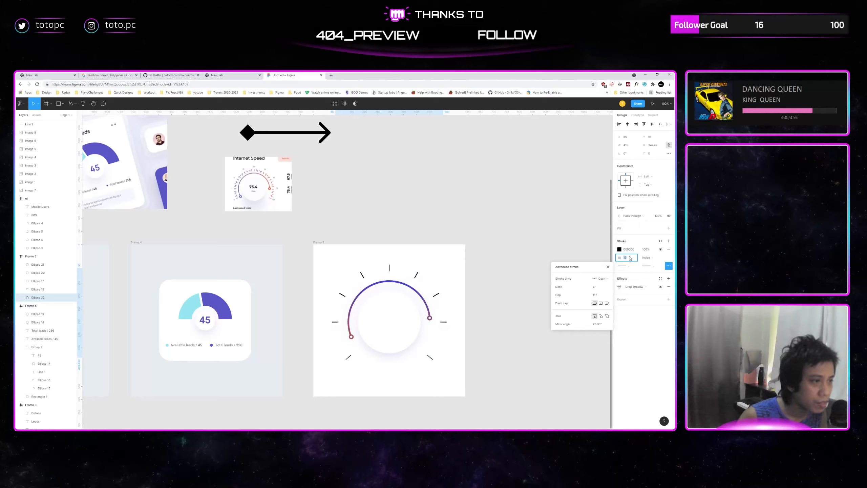
click(538, 258)
click(437, 294)
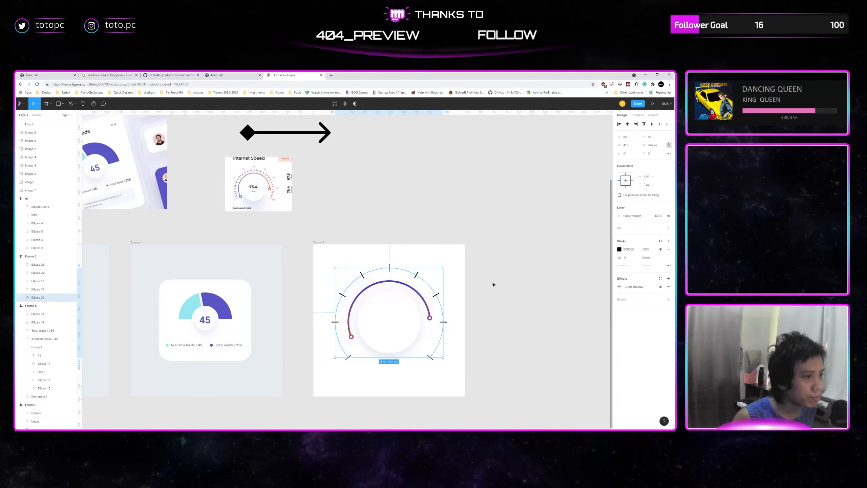
Paste a duplicate of the outer tick arc in place and set its stroke thickness to 10.
key(Escape)
key(ctrl+v)
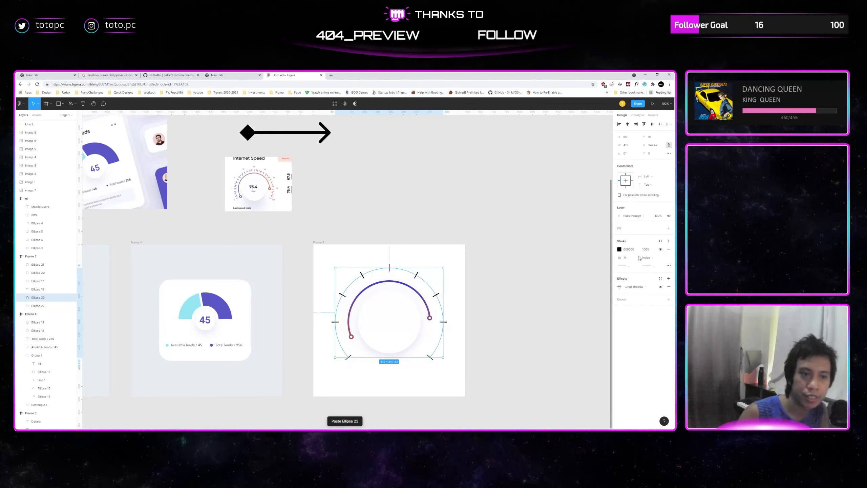
click(627, 258)
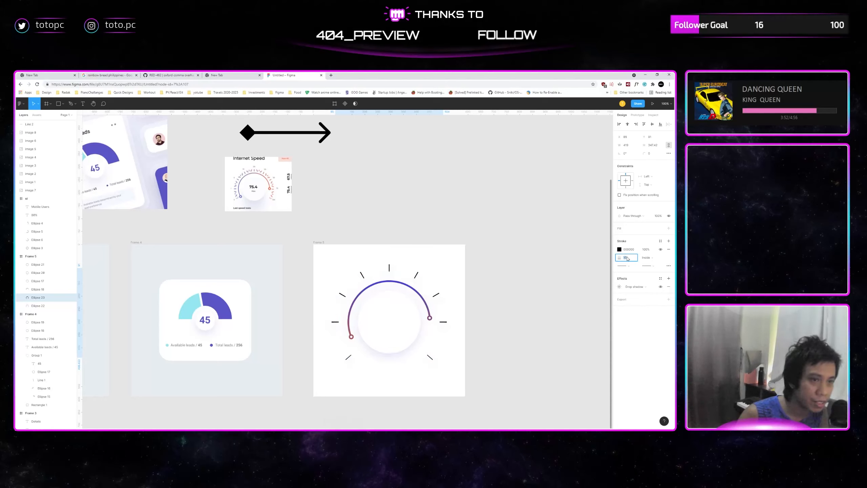
text(10)
key(Return)
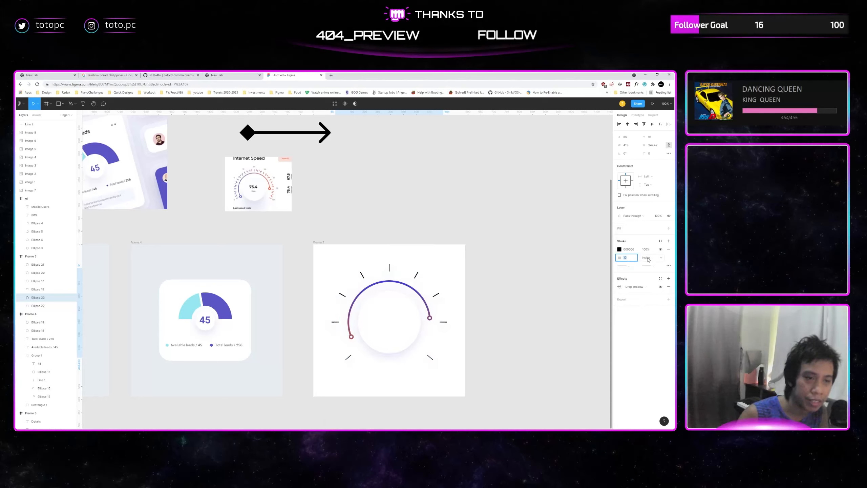
Reduce the dash gap of the duplicated arc until an extra tick falls midway between each pair of major ticks.
click(668, 266)
click(600, 295)
key(Down)
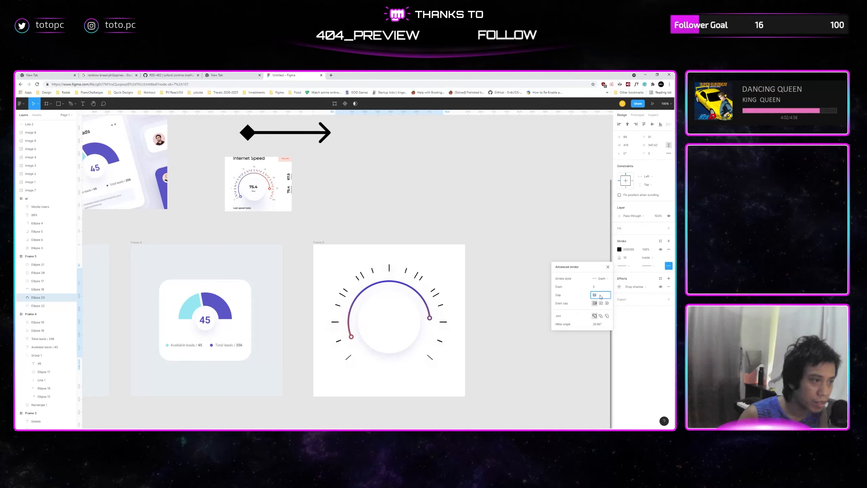
key(Down)
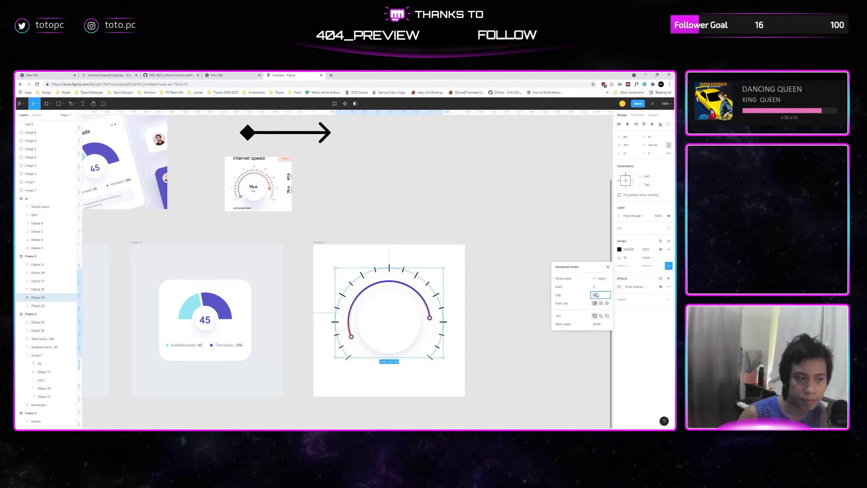
click(577, 322)
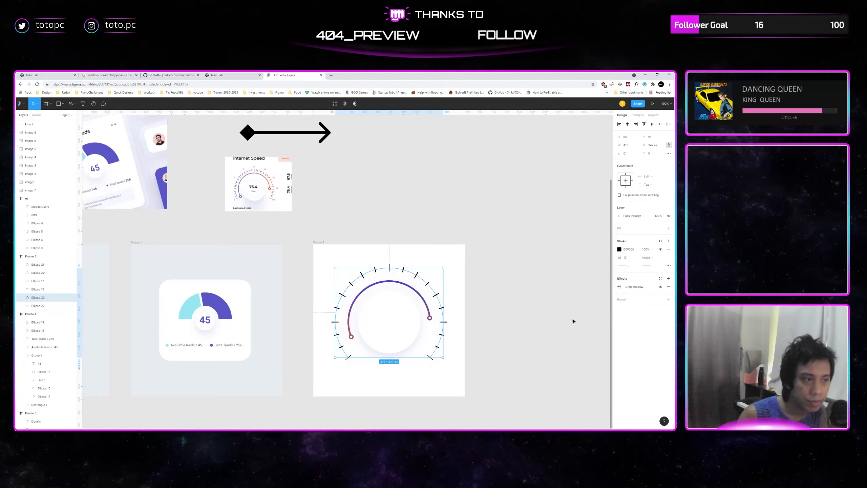
Set the minor-tick arc's stroke thickness to 5, and scale both tick arcs down together so they sit closer to the inner arc.
click(450, 311)
click(627, 258)
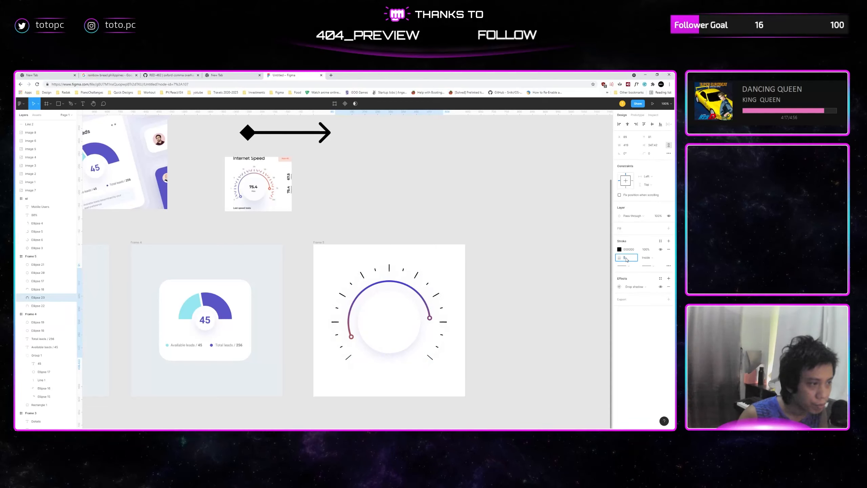
drag(450, 258, 404, 283)
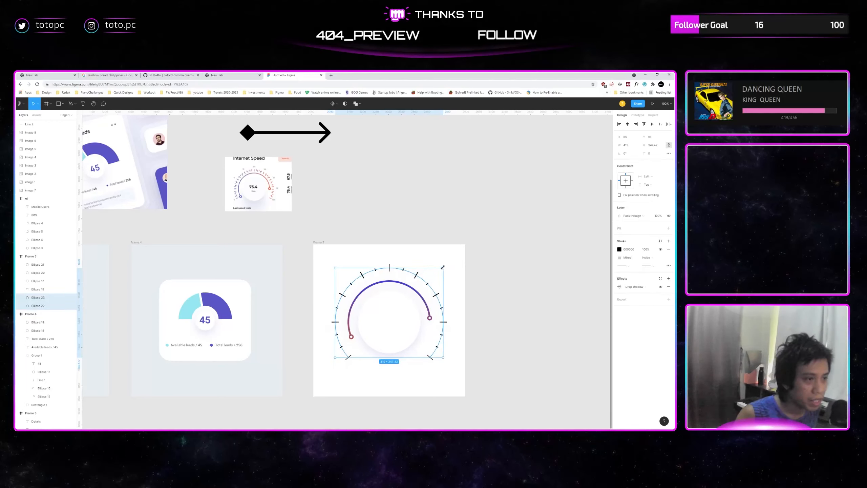
click(462, 269)
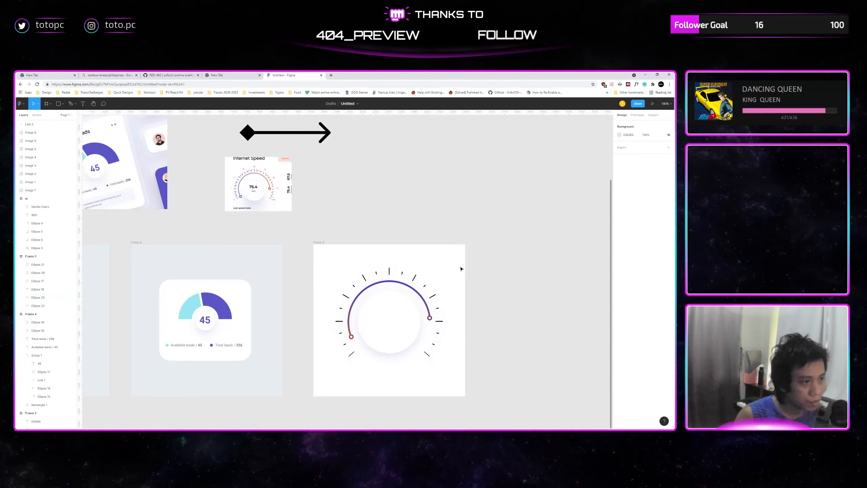
click(389, 270)
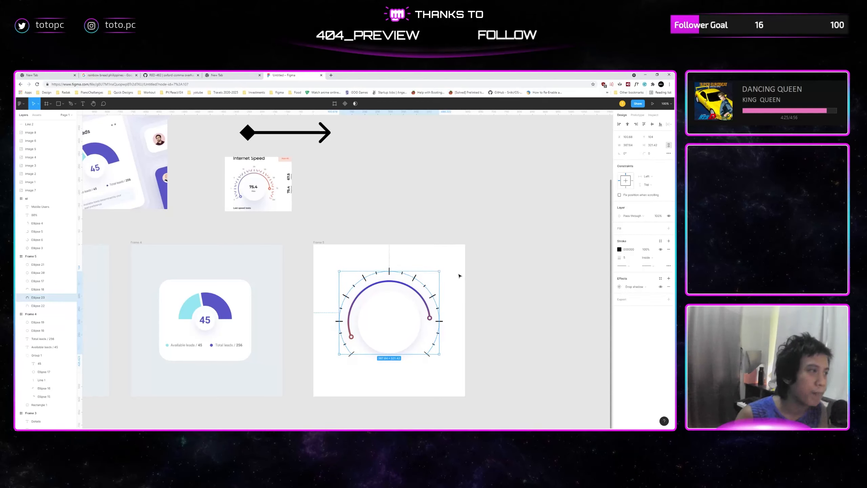
click(421, 294)
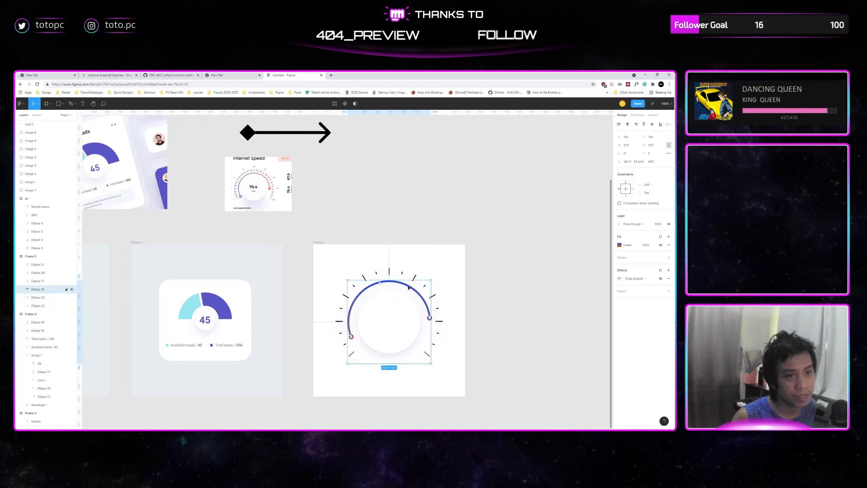
click(619, 245)
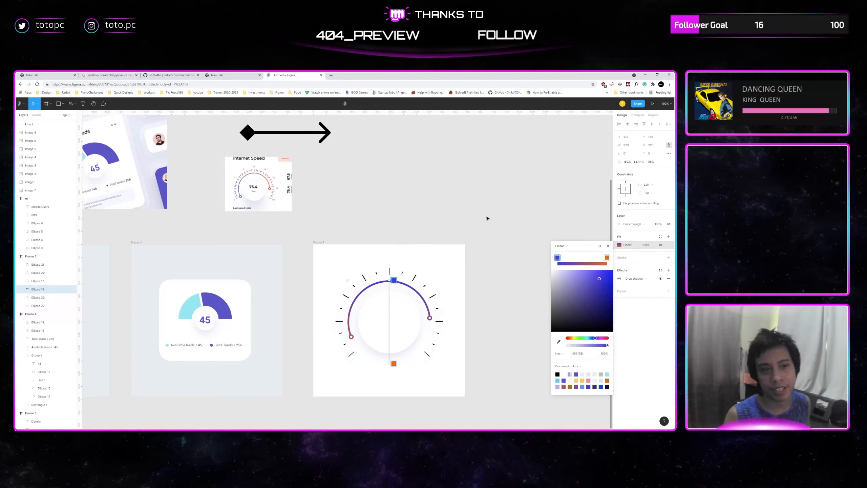
key(Escape)
key(Escape)
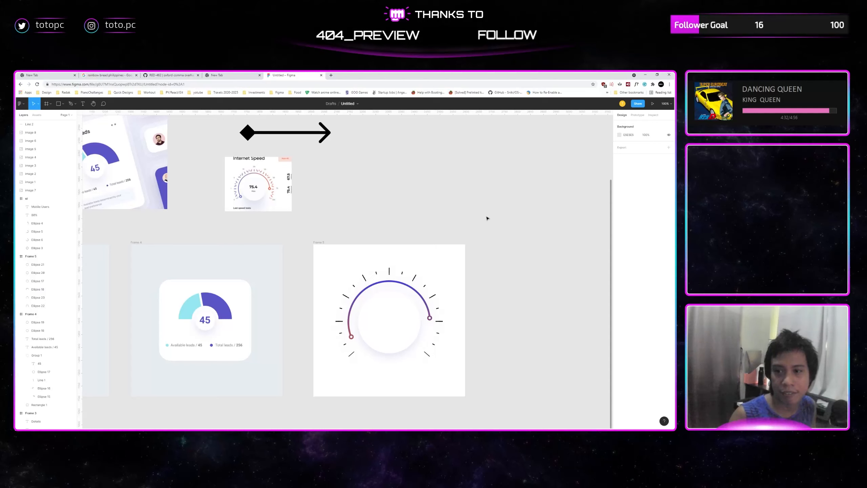
Try to apply the inner arc's linear gradient fill to the minor-tick arc.
click(410, 287)
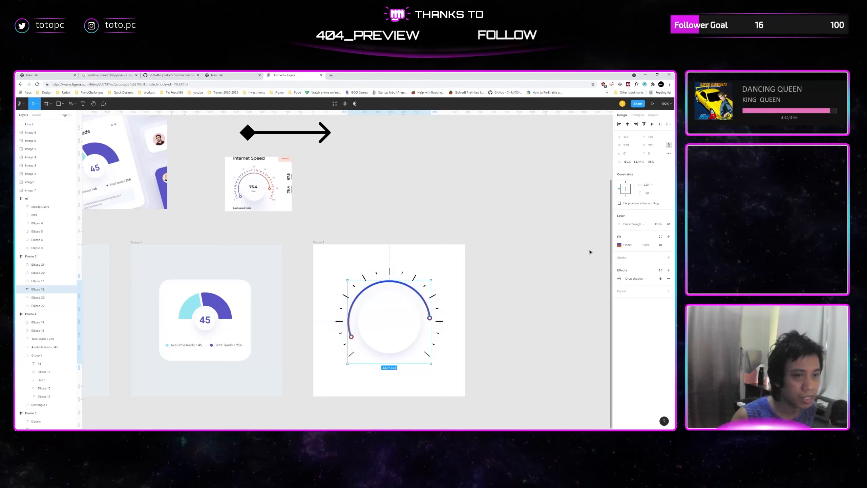
click(620, 245)
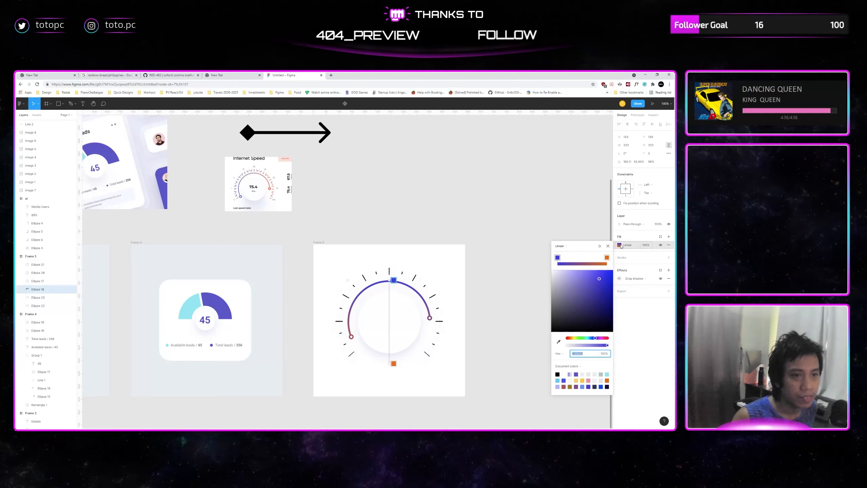
click(583, 258)
key(ctrl+z)
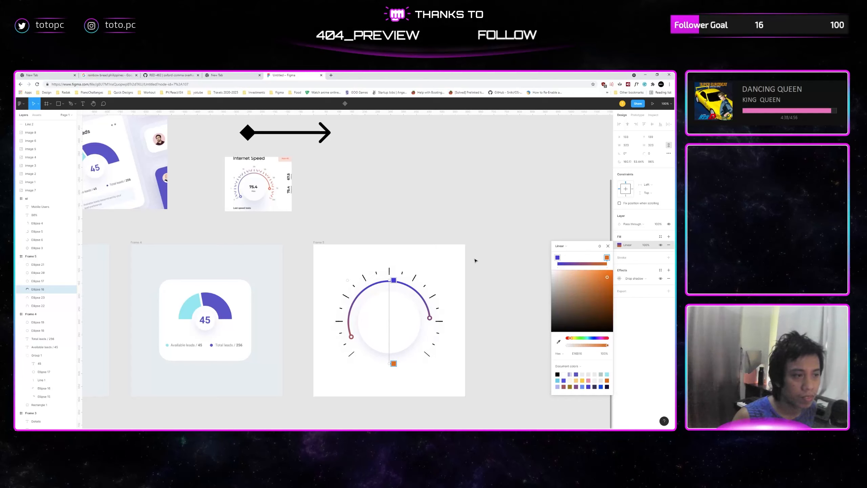
click(419, 278)
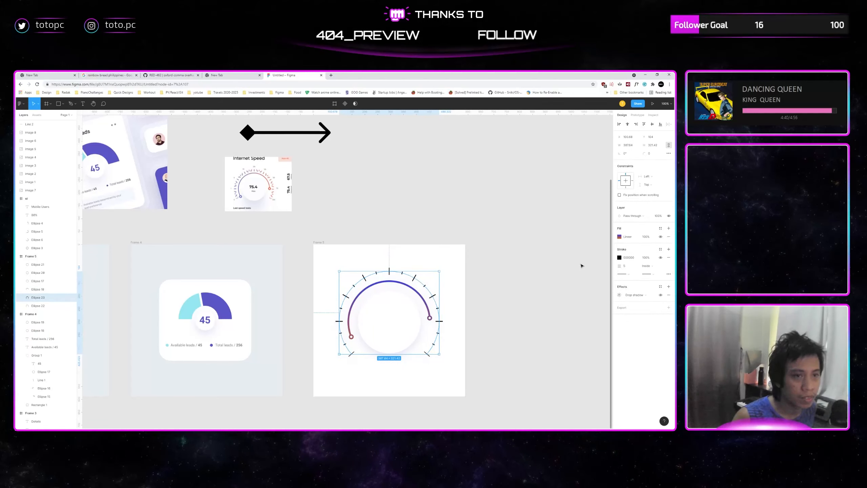
Remove the linear gradient fill from the minor-tick arc.
click(620, 238)
click(638, 240)
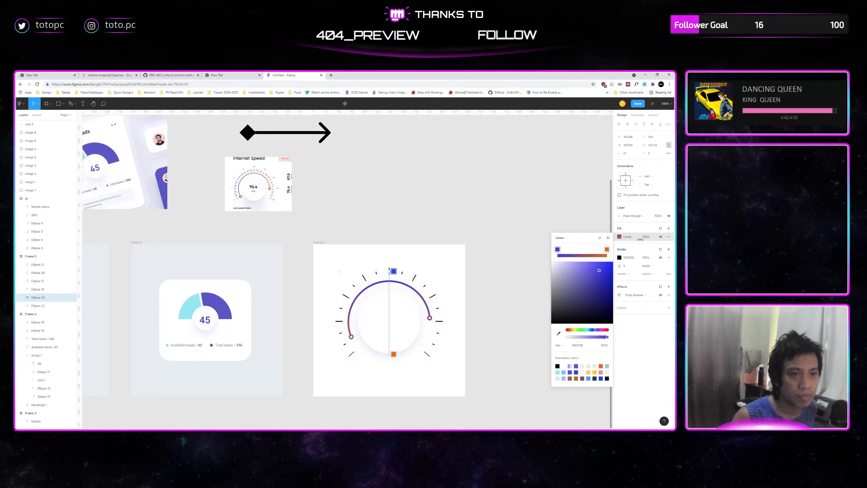
click(638, 237)
click(620, 237)
click(655, 238)
click(670, 239)
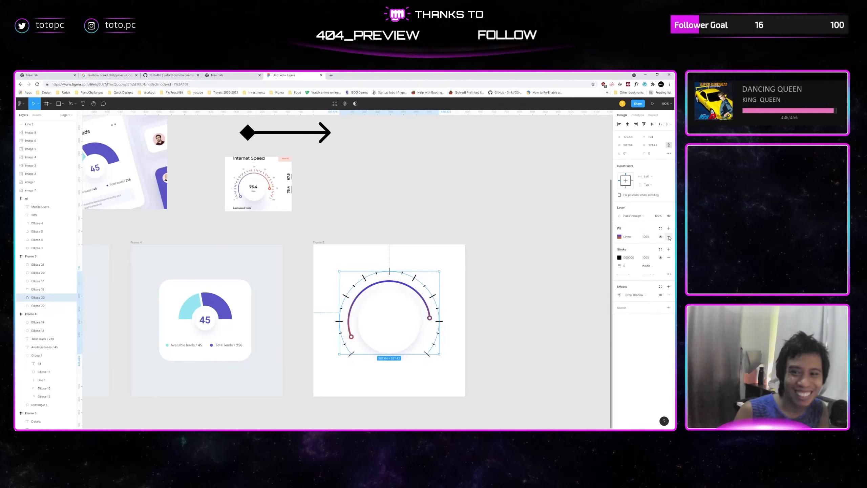
click(669, 238)
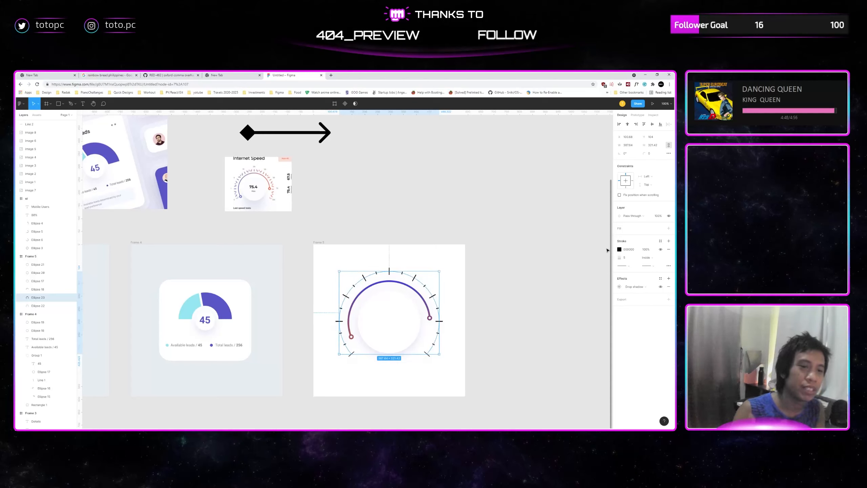
Colour the minor-tick arc's stroke with the red sampled from the inner arc's left end, and change it to a linear gradient.
click(619, 249)
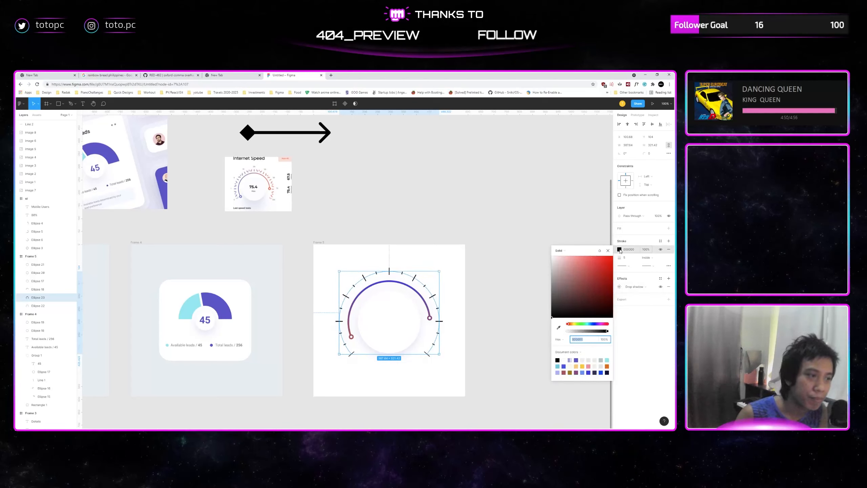
click(558, 328)
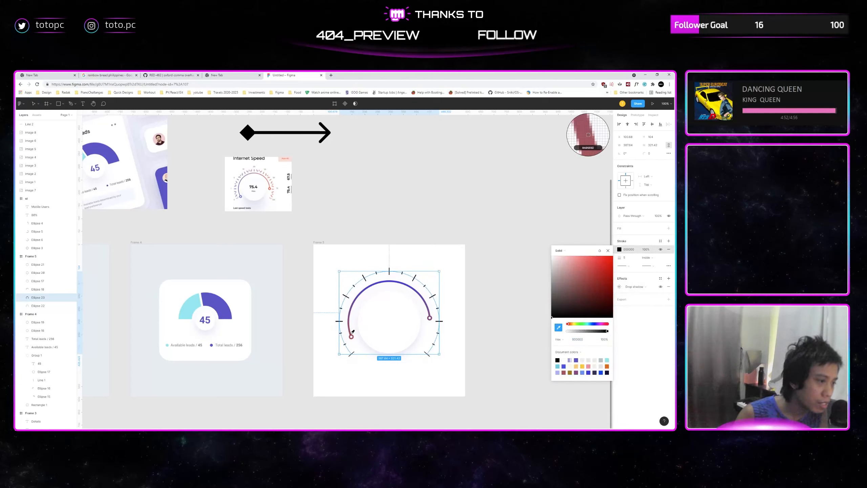
click(351, 335)
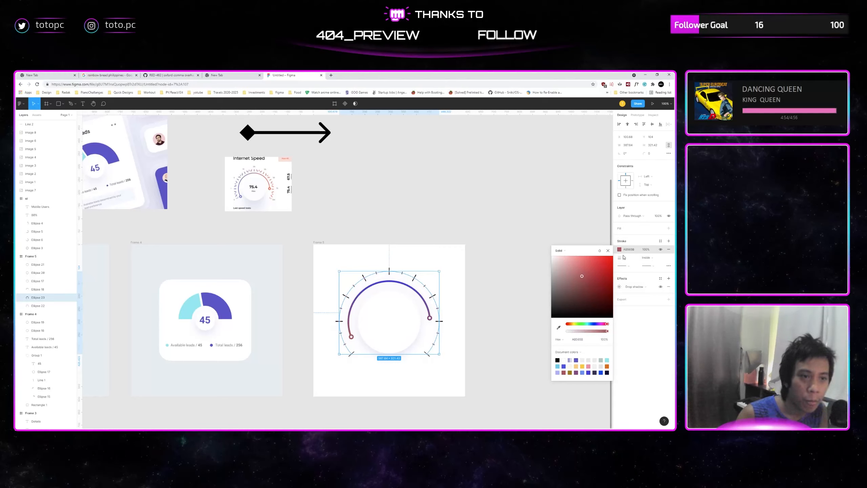
click(559, 250)
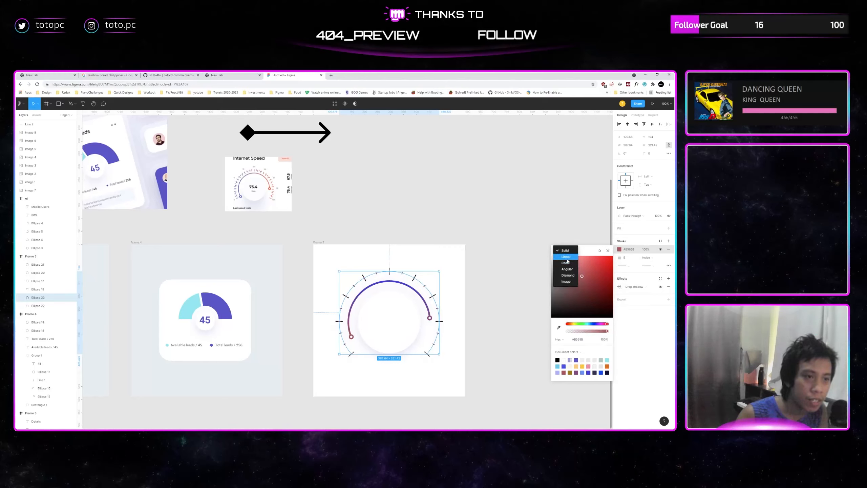
click(562, 258)
click(559, 346)
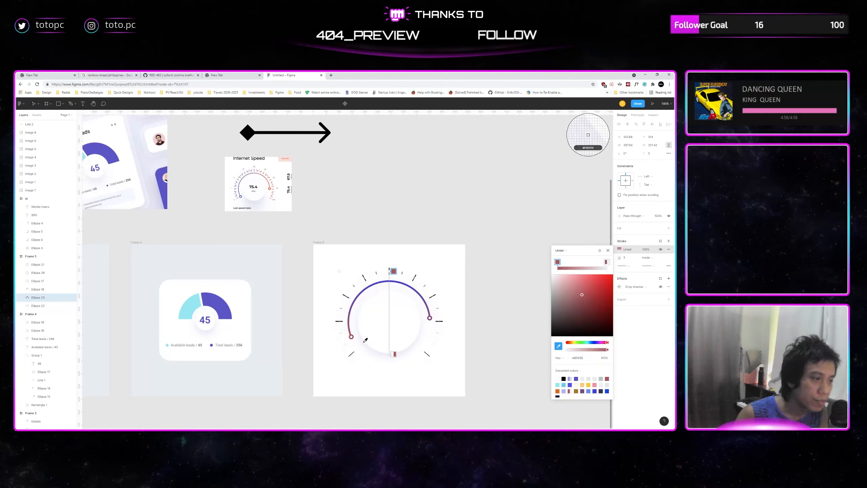
key(Escape)
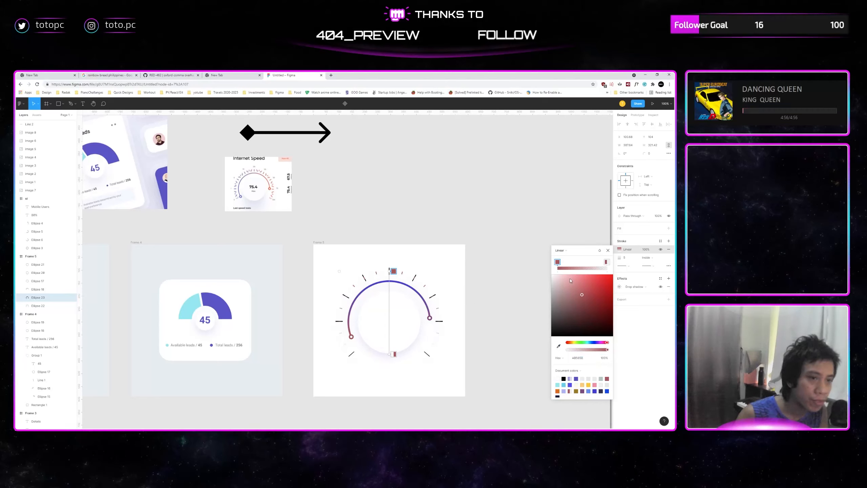
Set the stroke gradient's transparent end stop to the purple sampled from the right side of the inner arc.
click(606, 262)
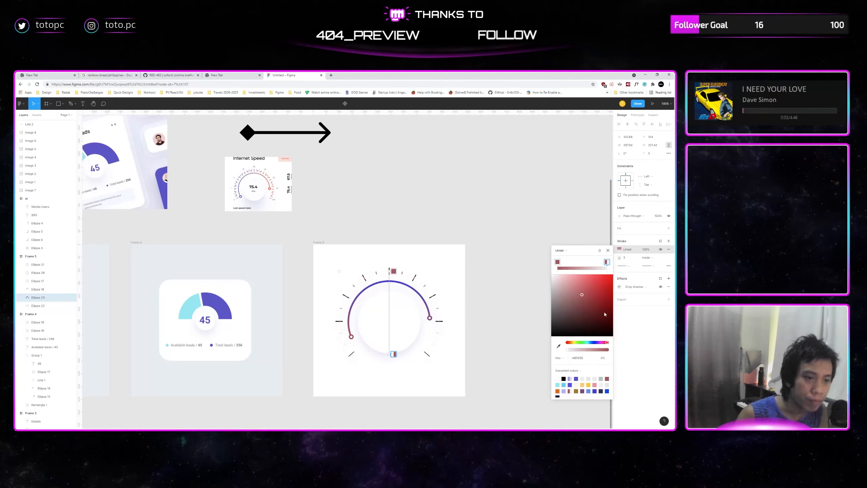
click(559, 345)
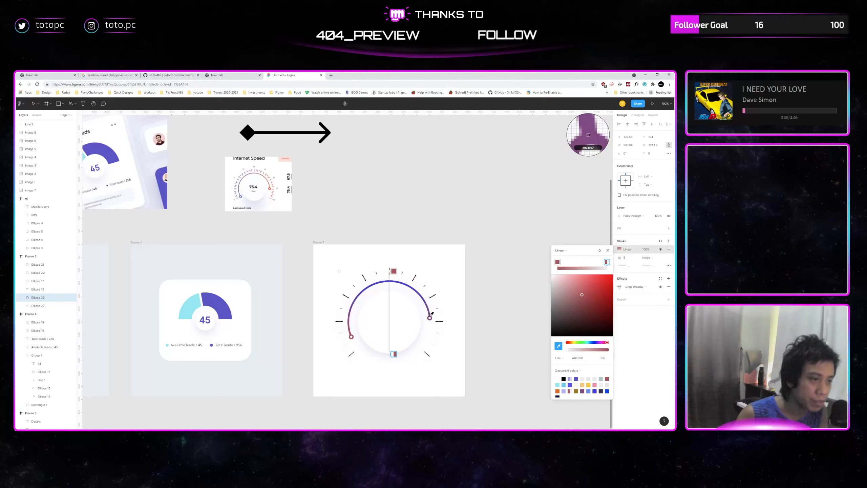
click(425, 300)
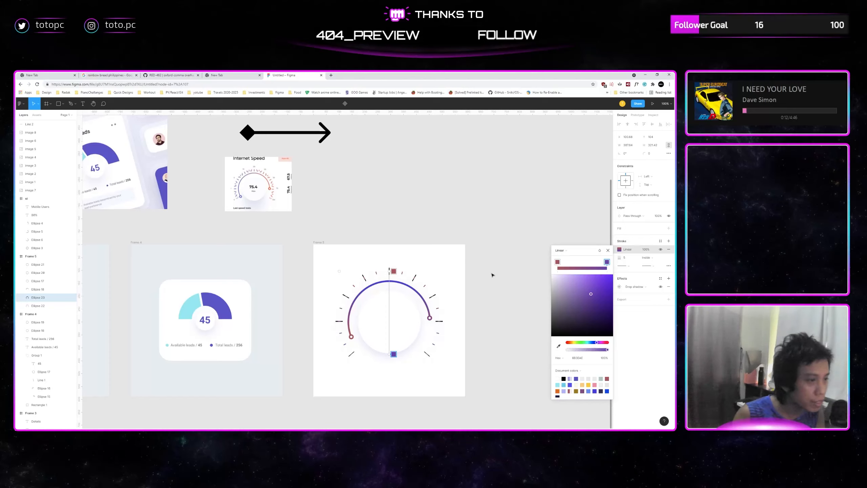
Reorient the stroke gradient so its purple end lies at the gauge's lower left and its red end at the right.
drag(391, 354, 342, 357)
drag(398, 271, 453, 322)
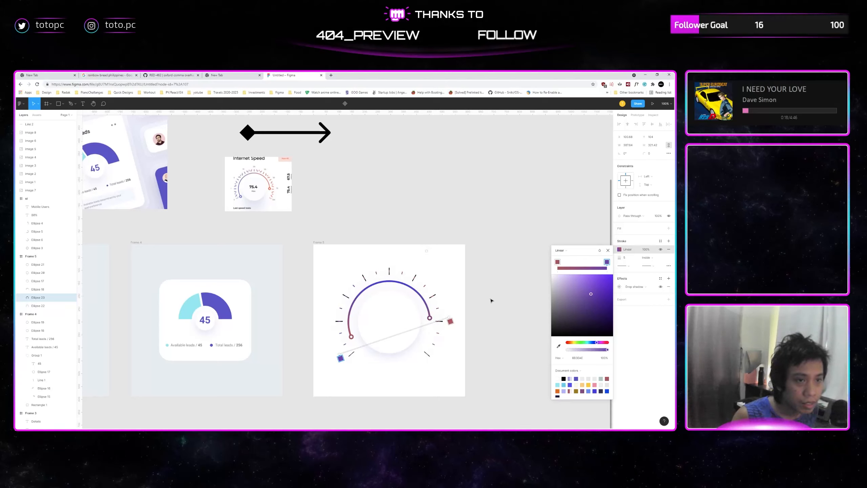
click(468, 296)
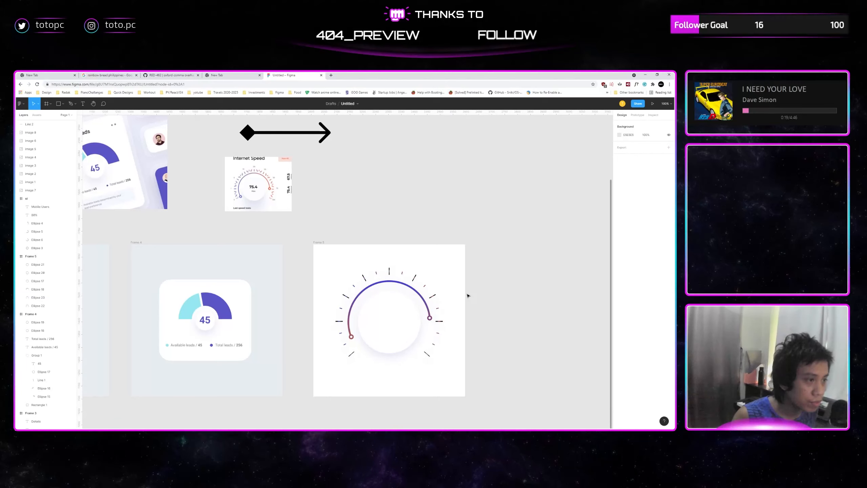
Send the minor-tick arc one level backward, behind the major-tick arc.
click(390, 271)
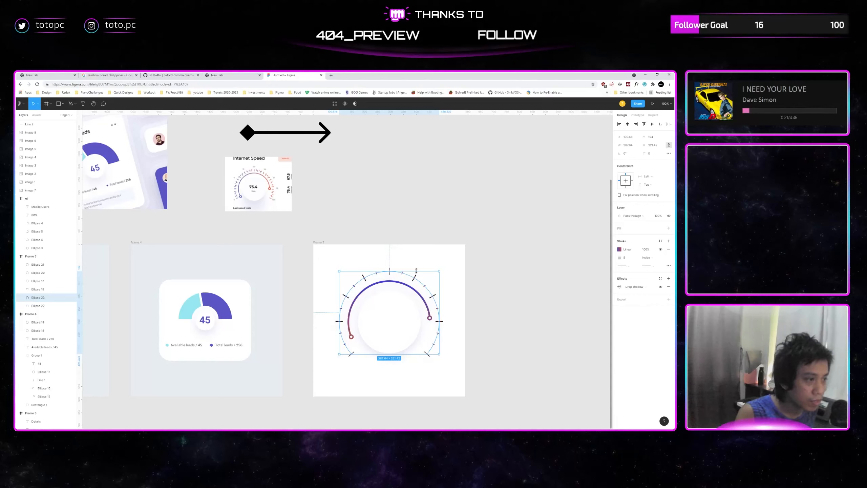
key(ctrl+bracketleft)
click(447, 268)
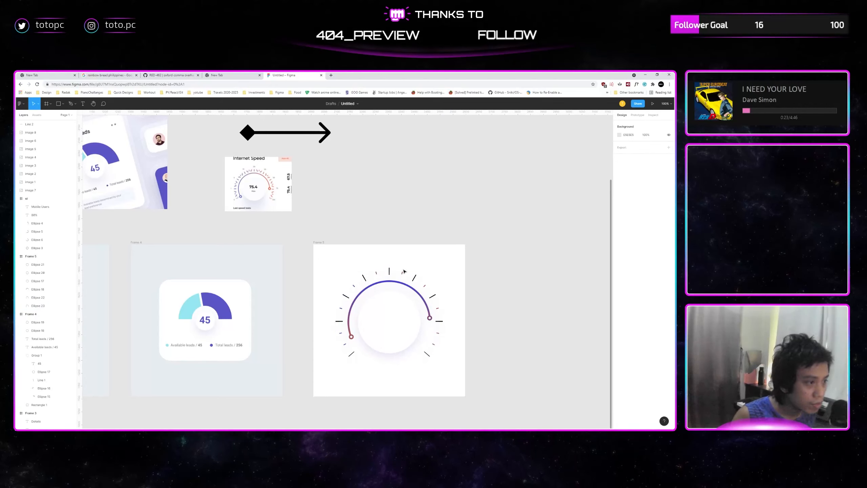
Apply the minor-tick arc's linear gradient stroke to the major-tick arc and remove its black stroke.
click(425, 285)
click(620, 250)
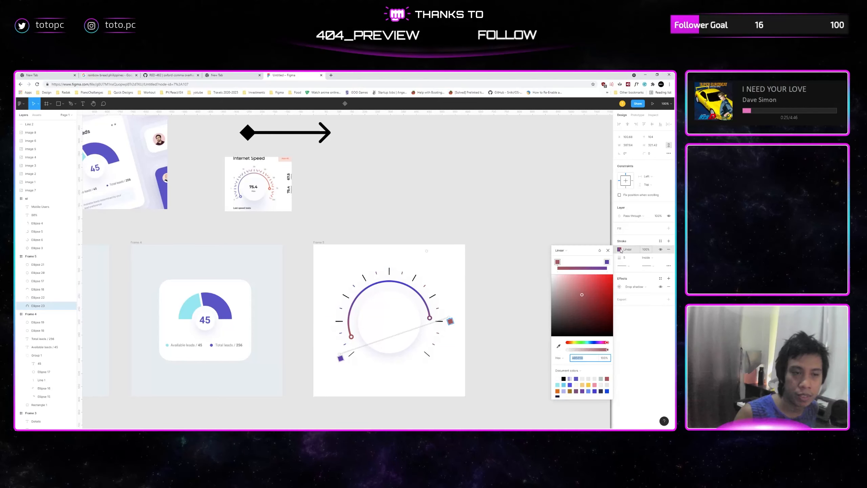
click(607, 262)
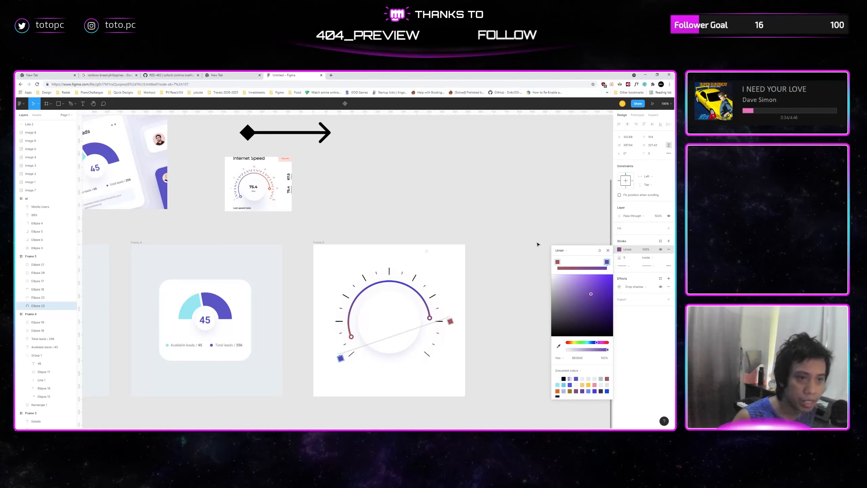
key(Escape)
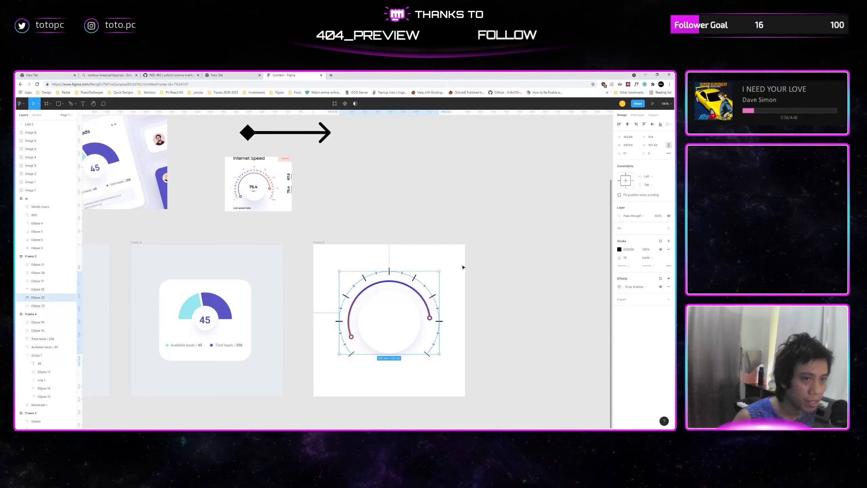
key(ctrl+v)
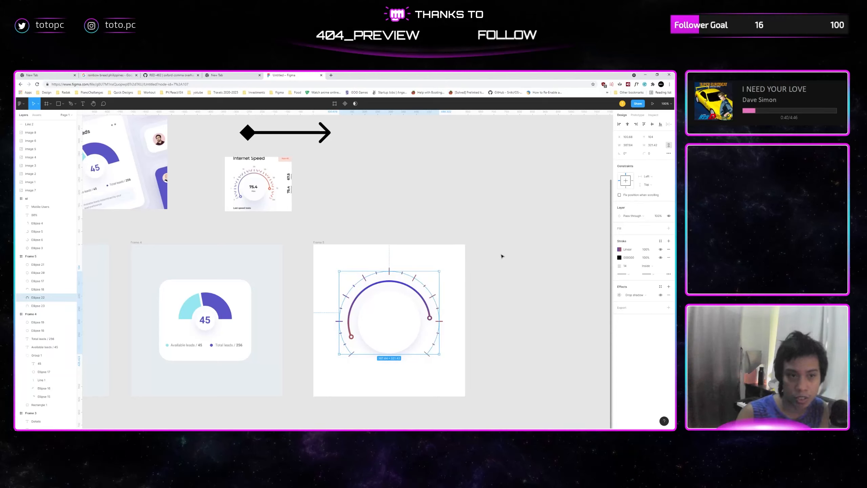
click(556, 261)
scroll(492, 273, down, 2)
scroll(482, 275, up, 2)
click(404, 272)
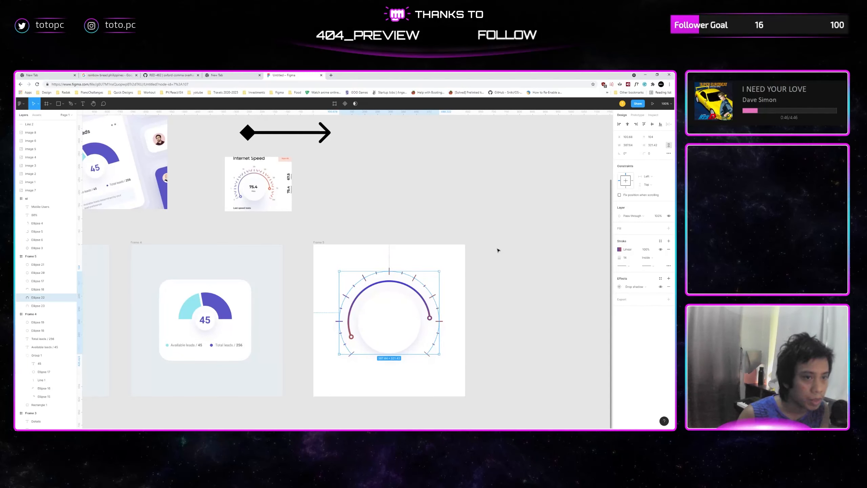
Thicken the major ticks by setting the major-tick arc's stroke dash length to 5.
click(625, 258)
click(669, 266)
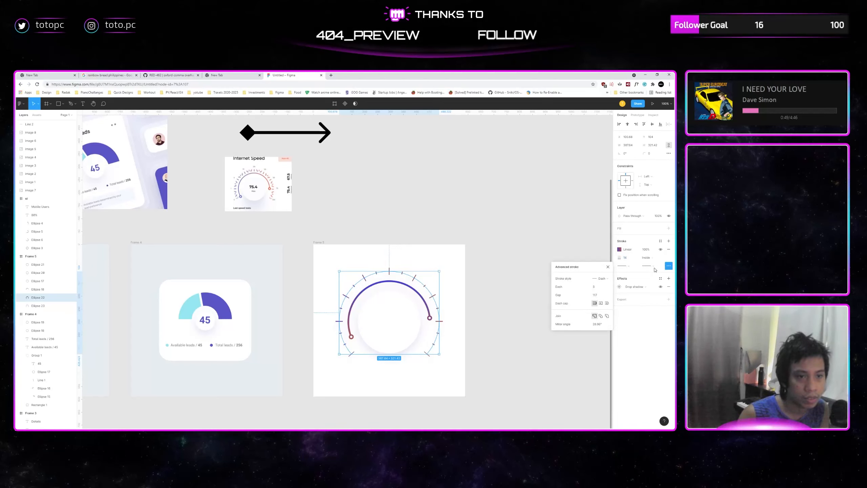
click(599, 288)
text(5)
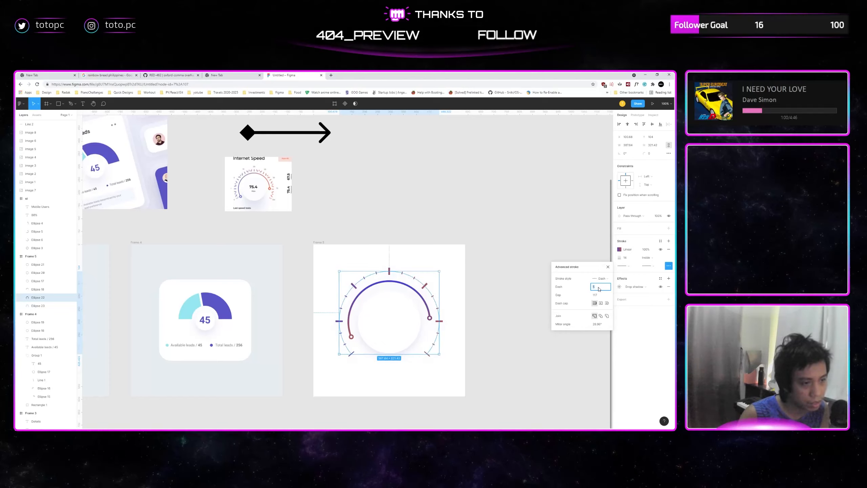
click(596, 295)
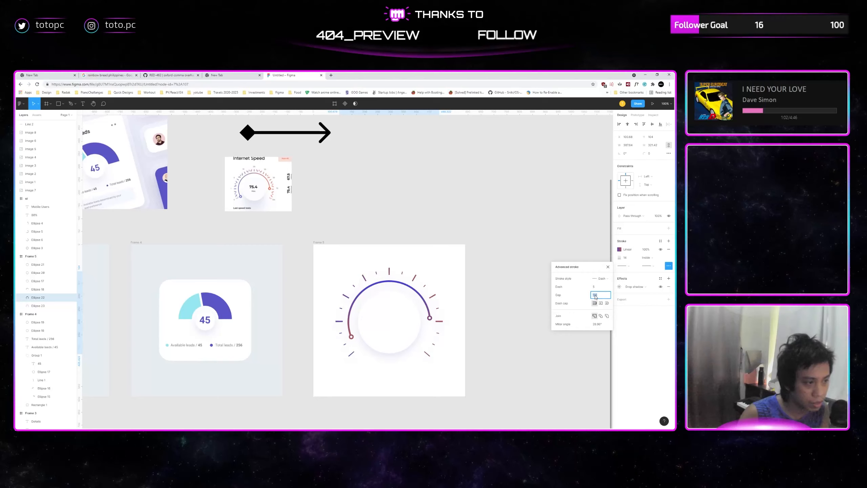
key(Up)
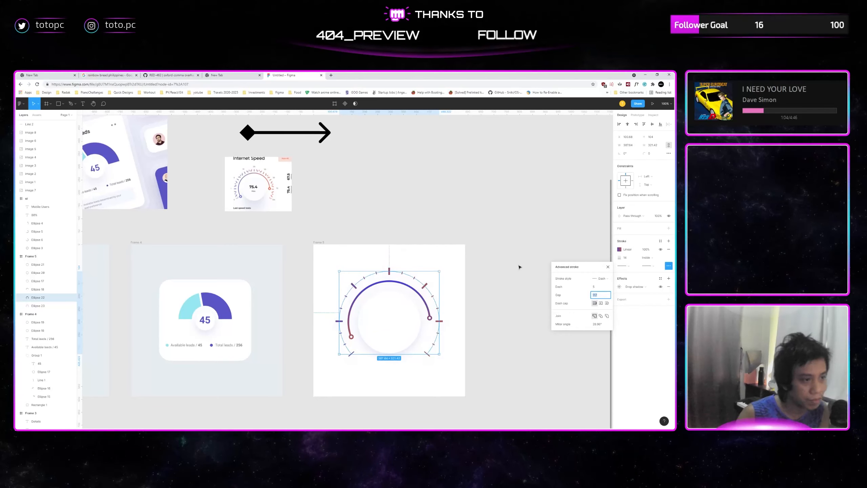
click(520, 264)
drag(492, 283, 576, 277)
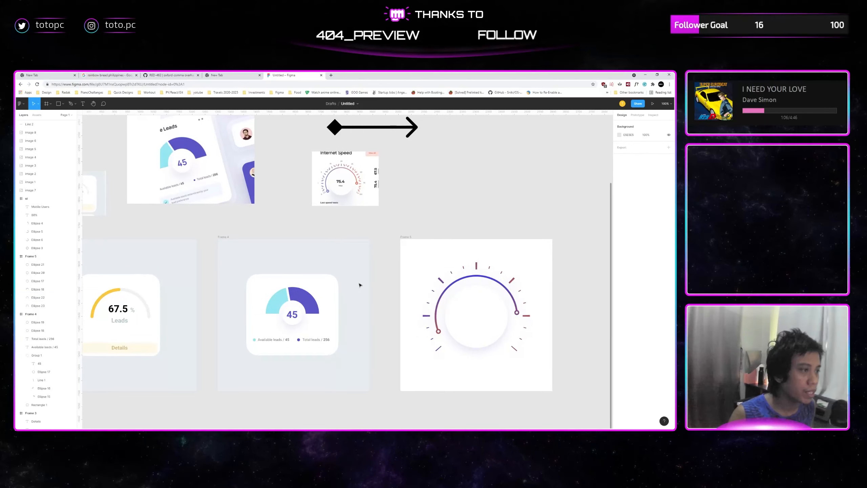
Add the black reading 75.4 with a light grey Mbps label beneath it at the centre of the gauge's white circle.
double_click(294, 315)
drag(309, 314, 511, 311)
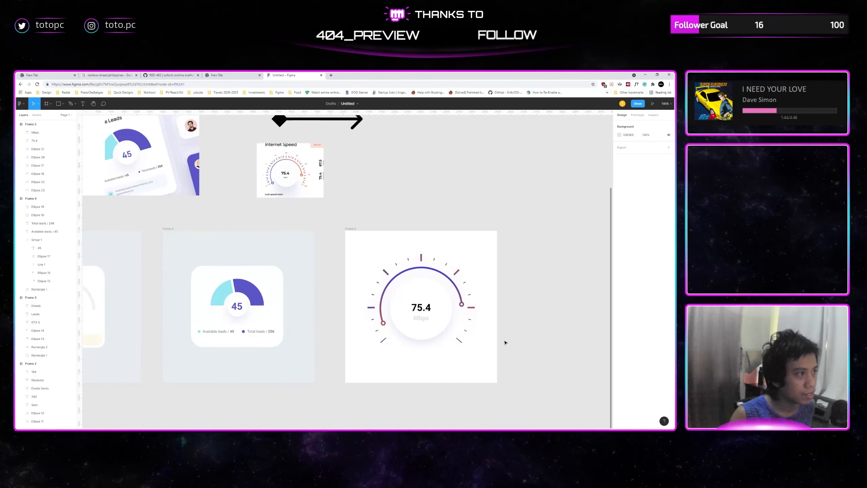
drag(504, 339, 356, 248)
drag(442, 307, 442, 310)
click(516, 278)
scroll(516, 278, up, 1)
scroll(516, 278, left, 1)
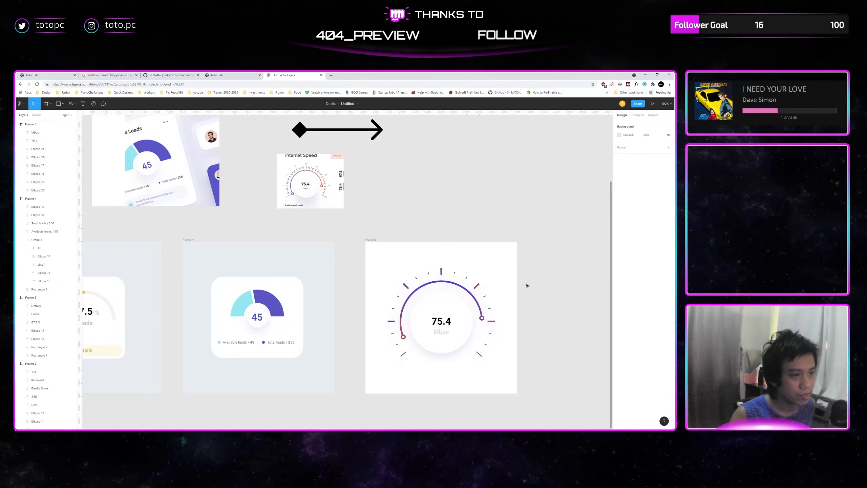
click(488, 312)
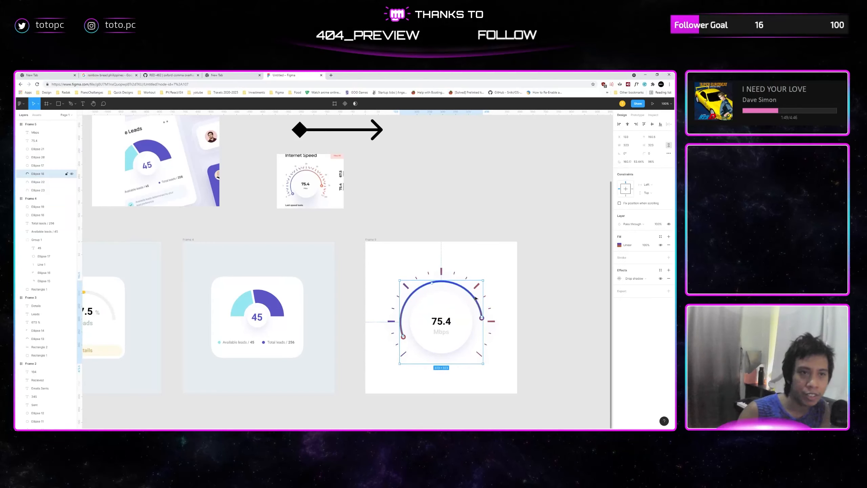
click(490, 307)
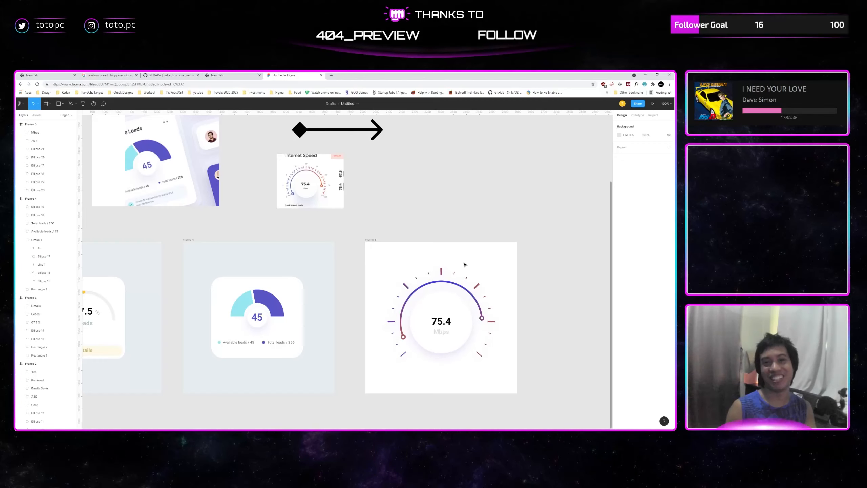
Move all the reference images and the arrow line further up, away from the row of gauge frames.
drag(399, 242, 479, 257)
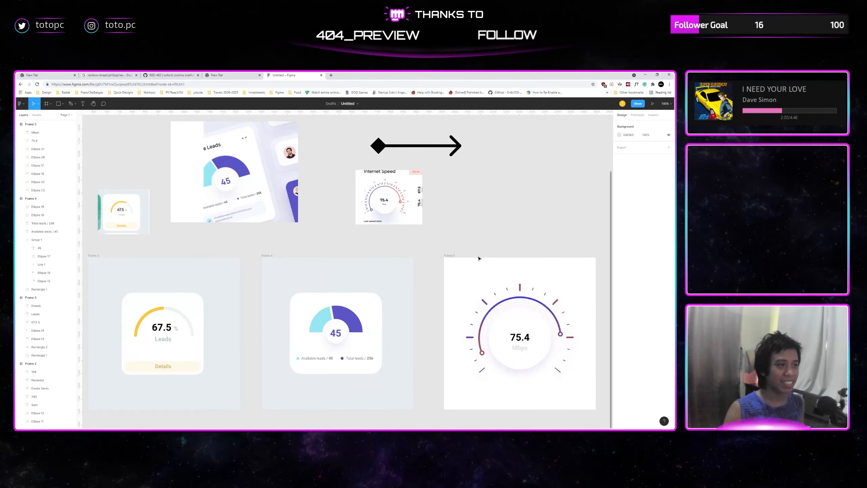
key(ctrl+minus)
drag(390, 234, 328, 219)
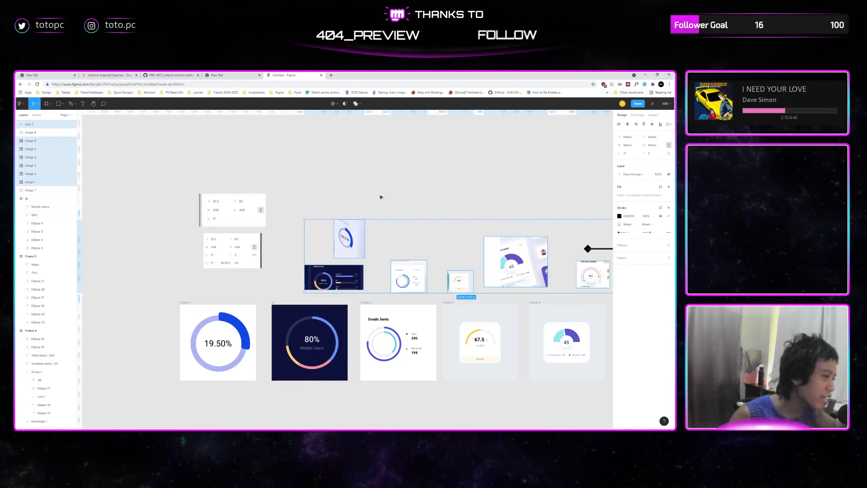
drag(406, 175, 383, 197)
drag(185, 190, 565, 280)
click(388, 315)
scroll(385, 308, right, 2)
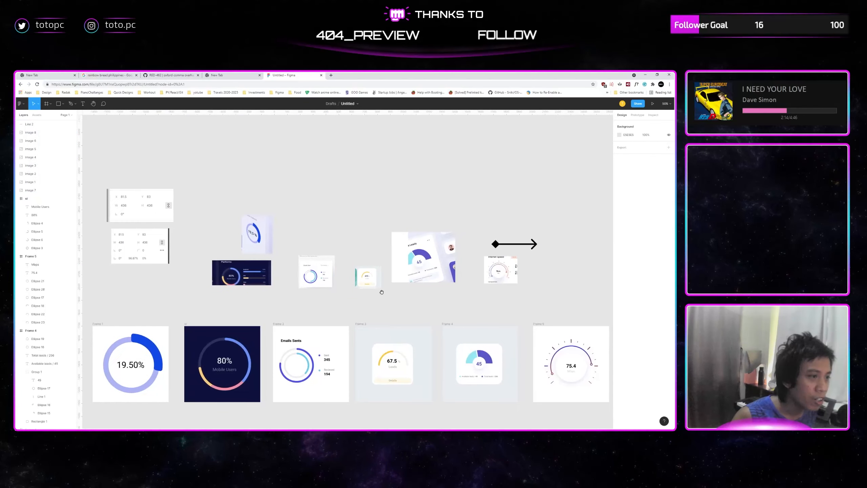
Rearrange the six gauge reference images into two rows of three above the gauge frames.
click(400, 272)
shift+click(267, 265)
drag(202, 207, 363, 291)
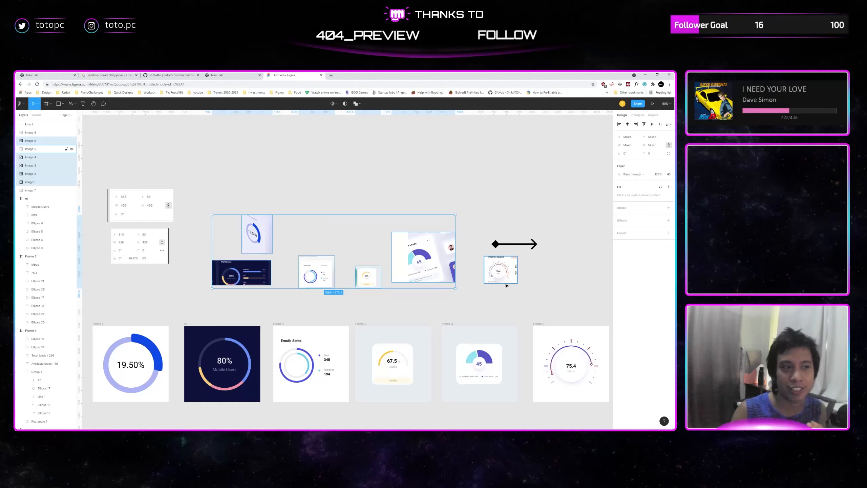
click(370, 198)
drag(261, 237, 344, 180)
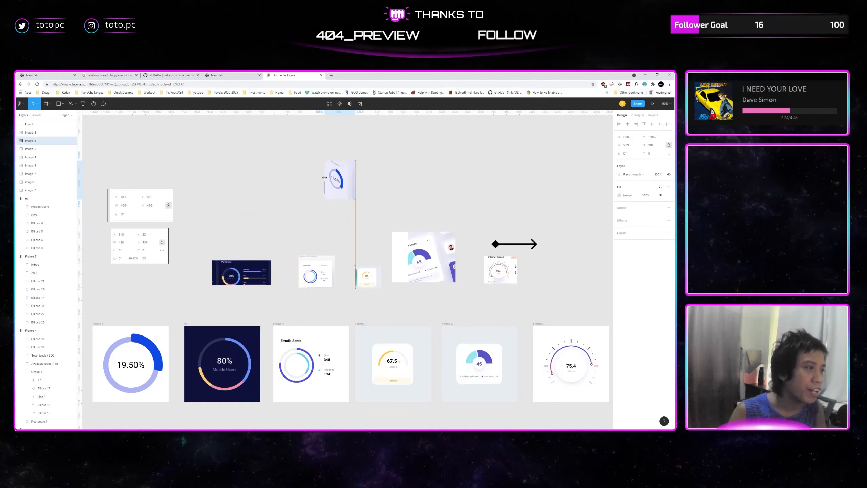
drag(265, 265, 439, 186)
drag(324, 264, 484, 198)
drag(420, 253, 333, 232)
drag(492, 261, 391, 238)
drag(377, 275, 475, 241)
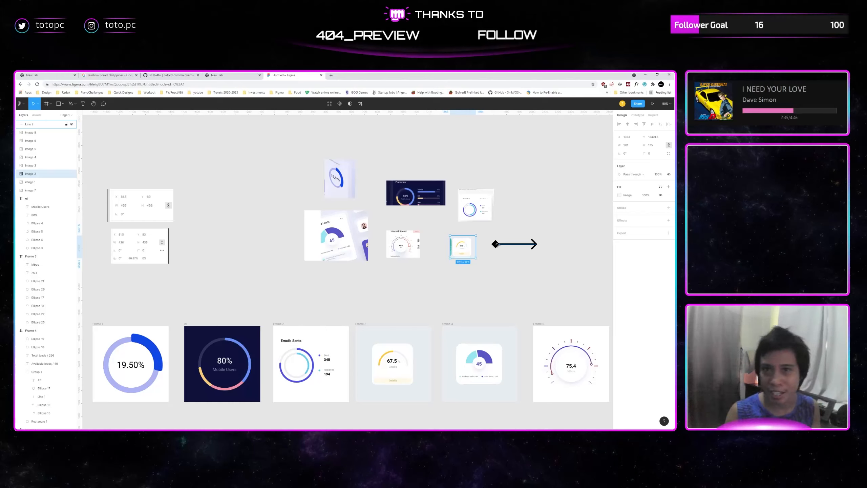
Move the two property-panel screenshots closer to the reference images, stacked with their edges lined up.
drag(143, 207, 200, 186)
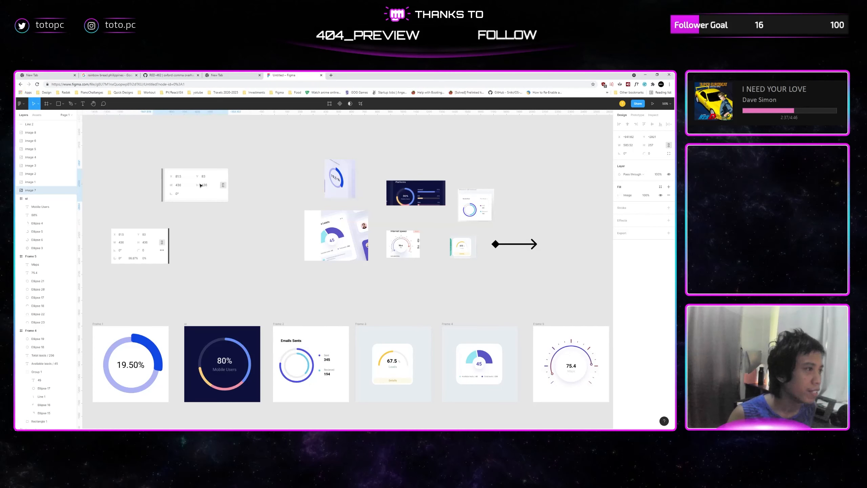
drag(158, 235, 208, 219)
click(205, 194)
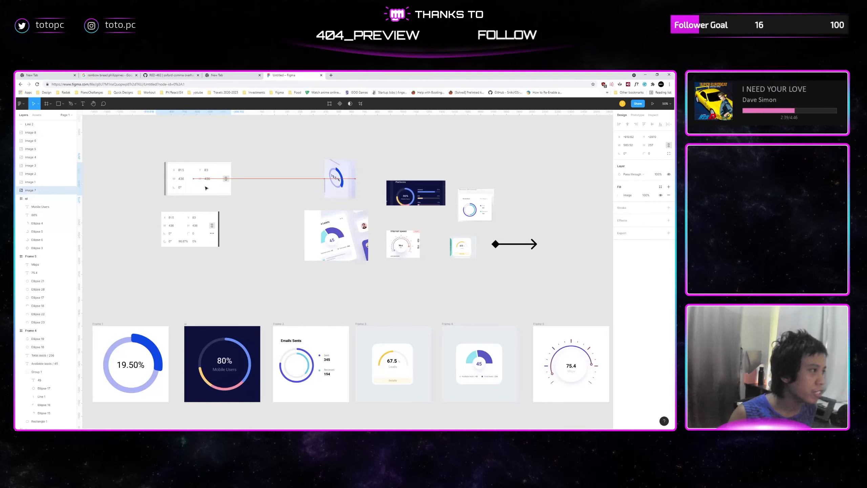
drag(252, 201, 266, 207)
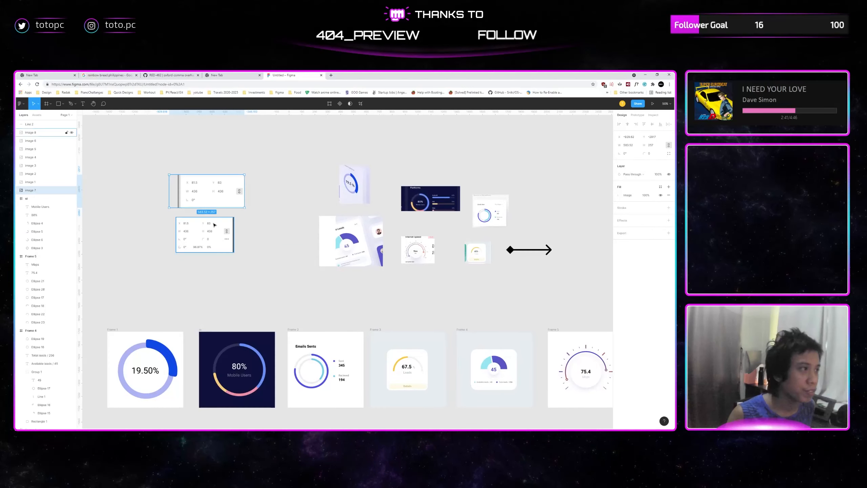
mouse_move(206, 231)
mouse_down()
mouse_move(217, 224)
mouse_move(207, 229)
mouse_up()
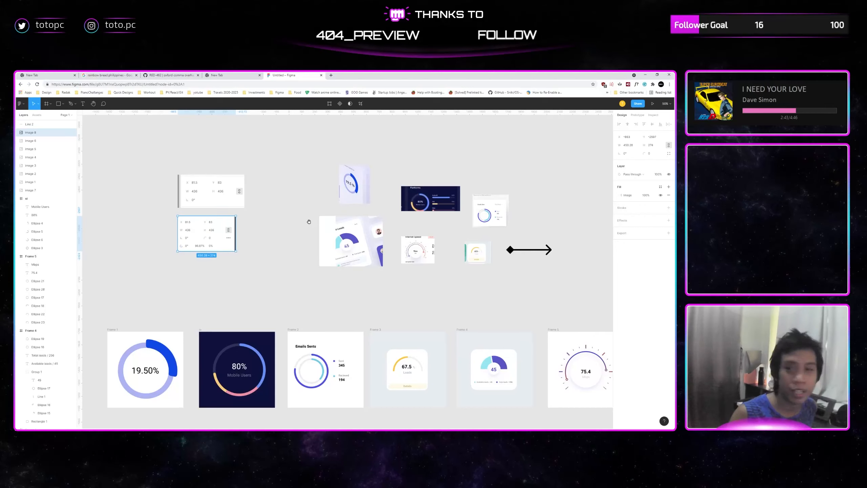
drag(309, 223, 299, 230)
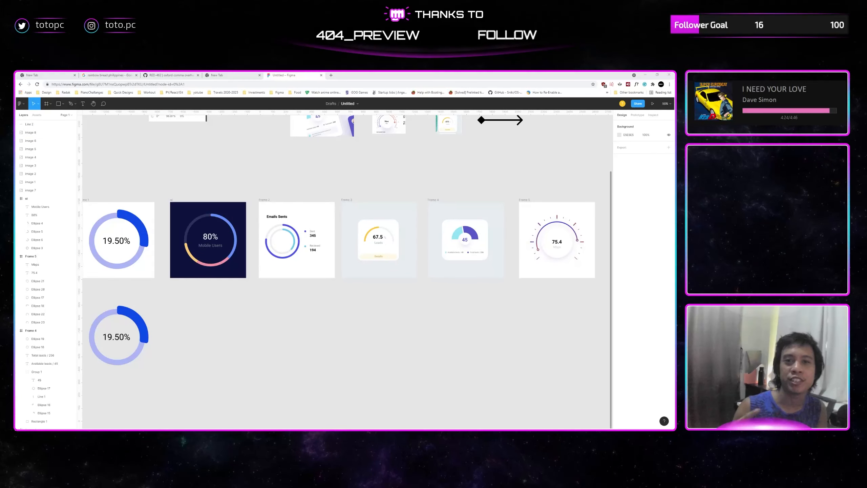